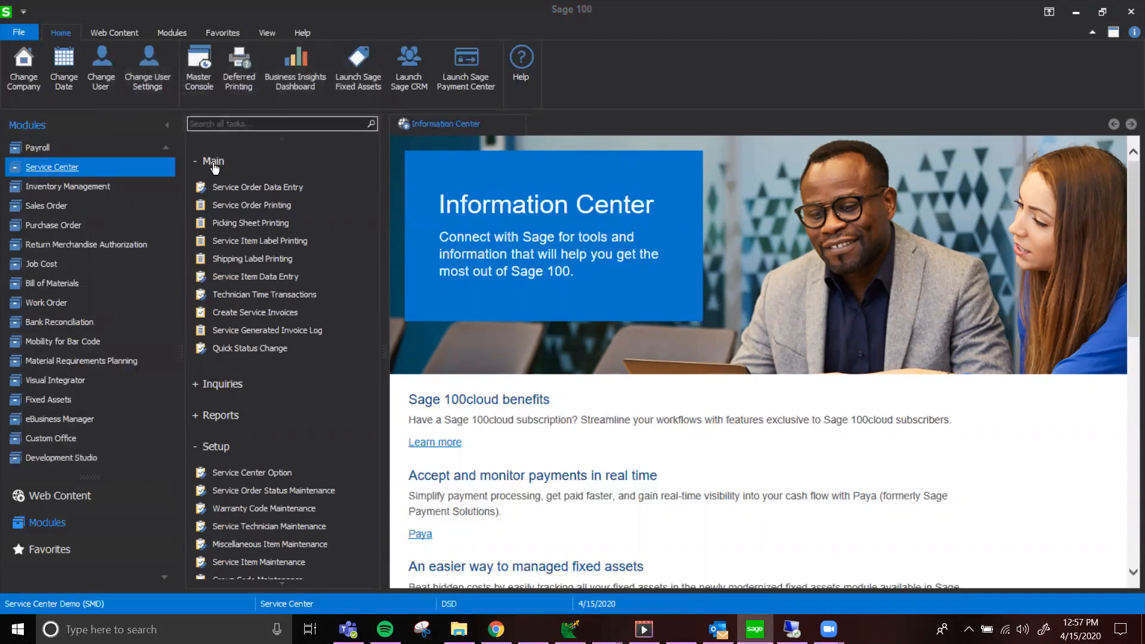
Step: Start a new service order in Service Order Data Entry using the next automatic order number
scroll(231, 394, down, 5)
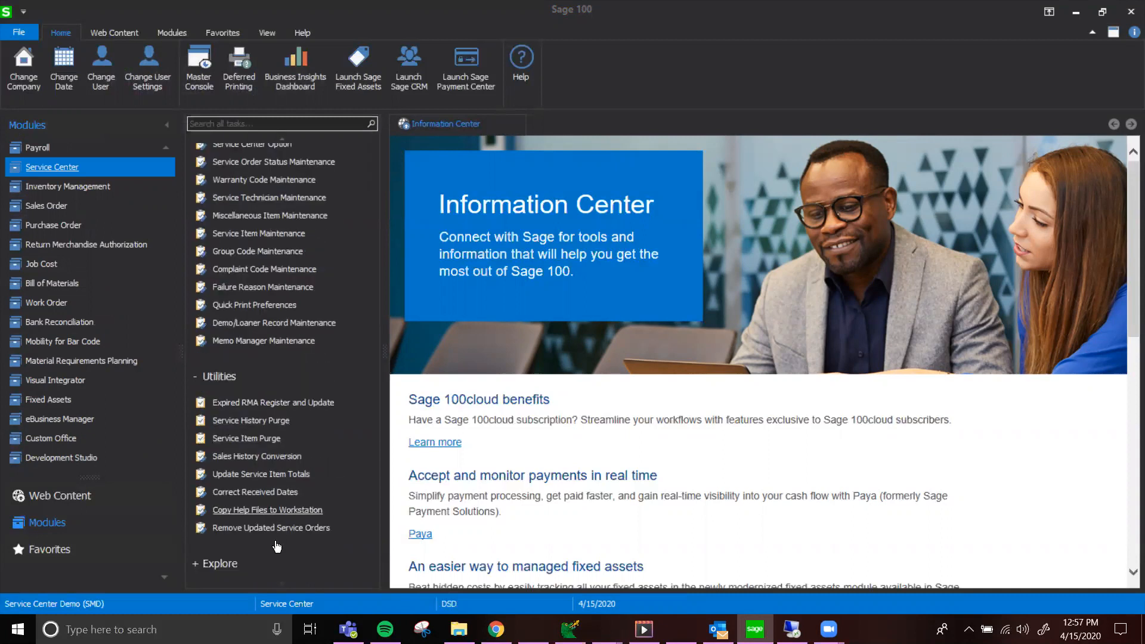
click(218, 564)
scroll(276, 517, up, 5)
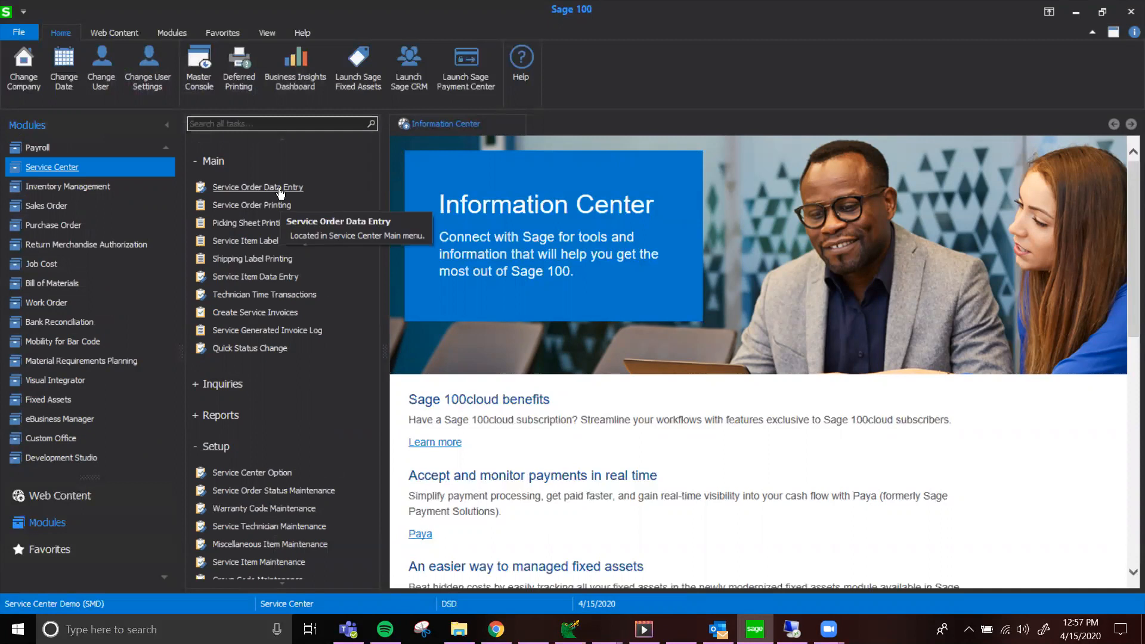
click(280, 189)
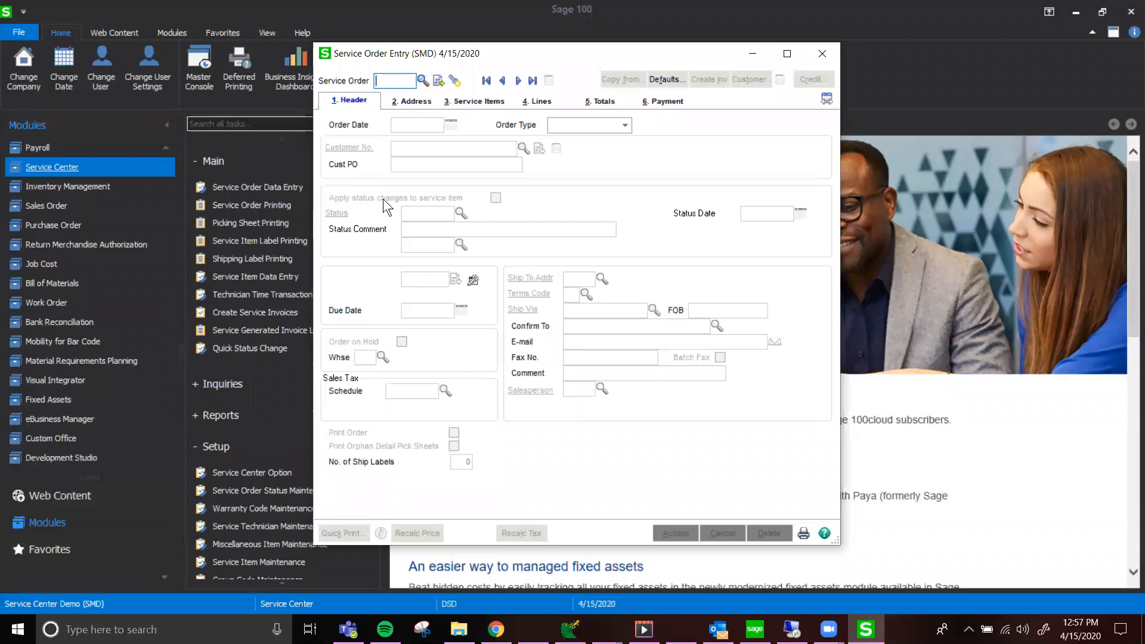
click(439, 83)
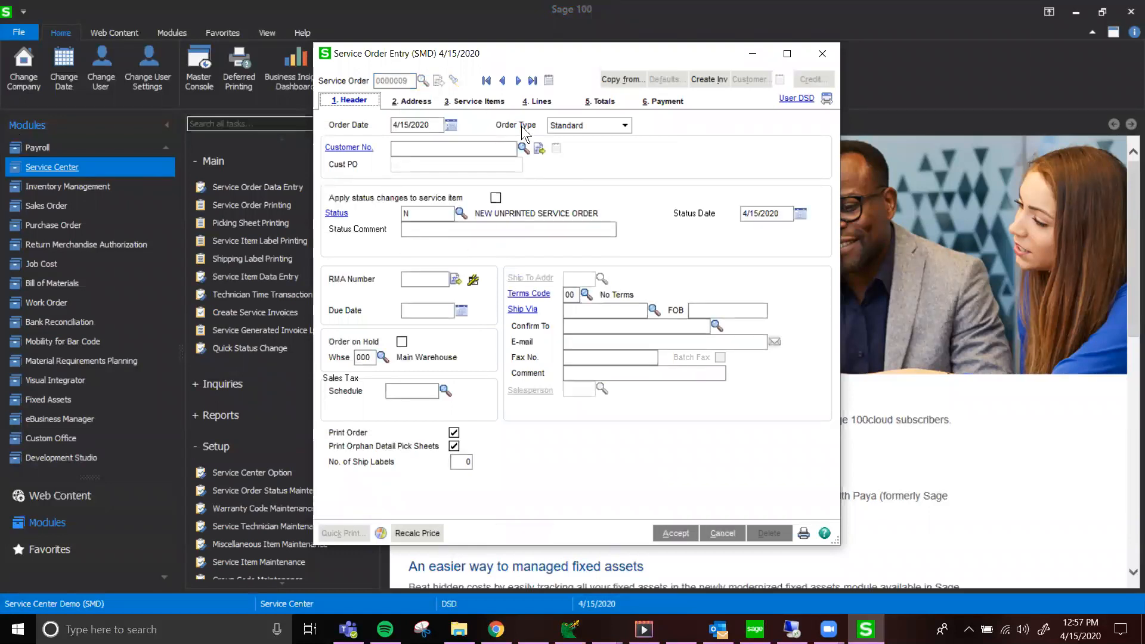
Step: Set the service order's type to Standard and choose Pizza Hut as the customer
click(621, 125)
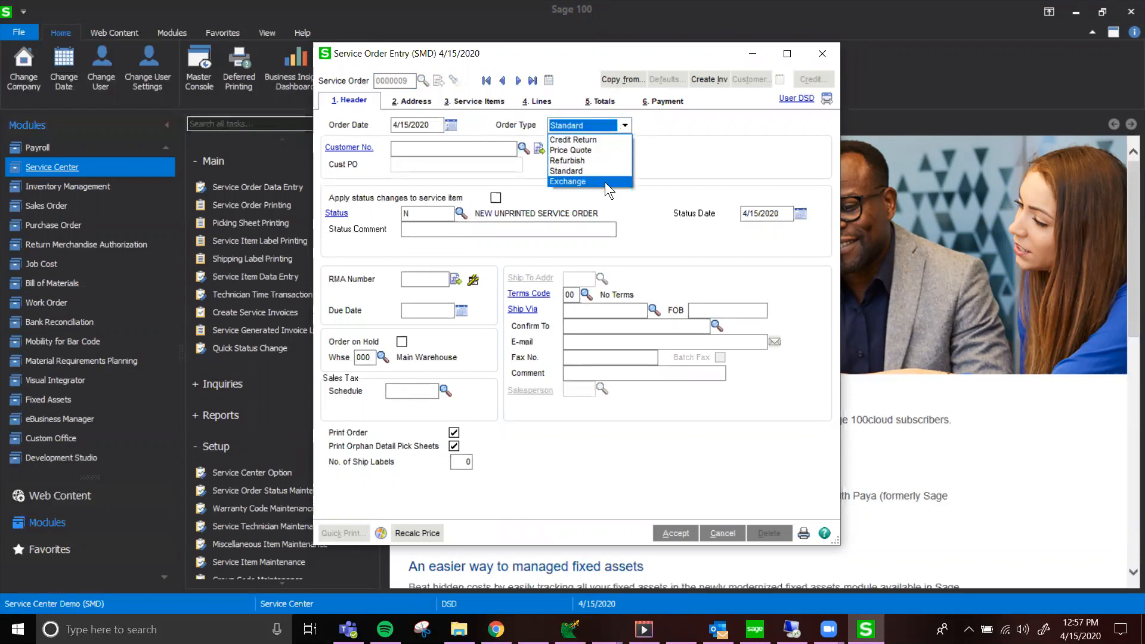
click(600, 174)
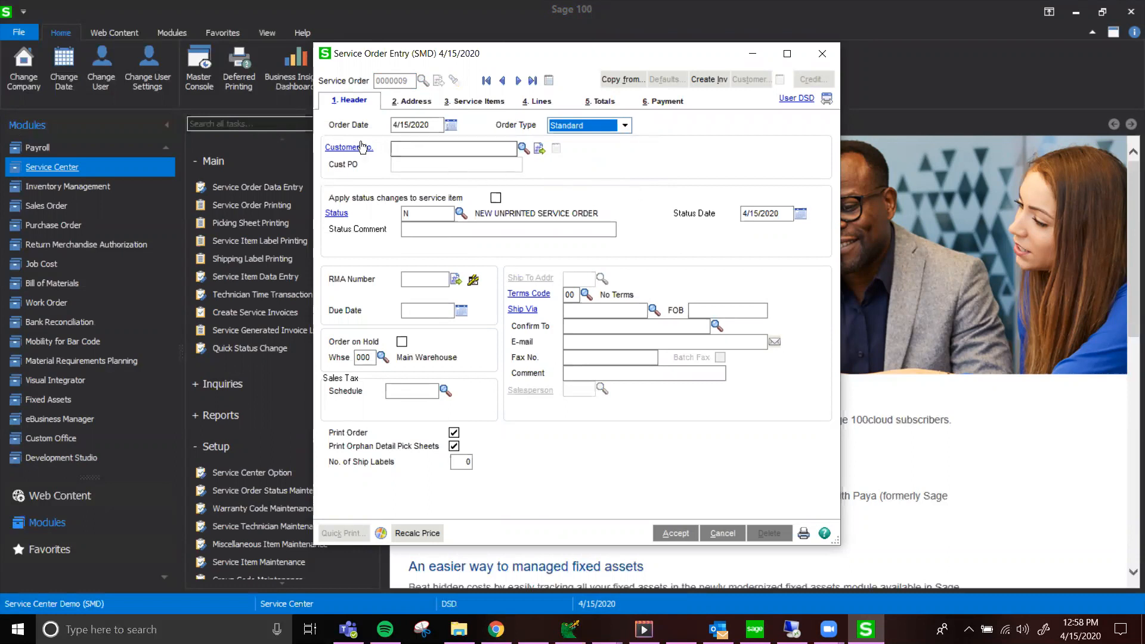
click(523, 148)
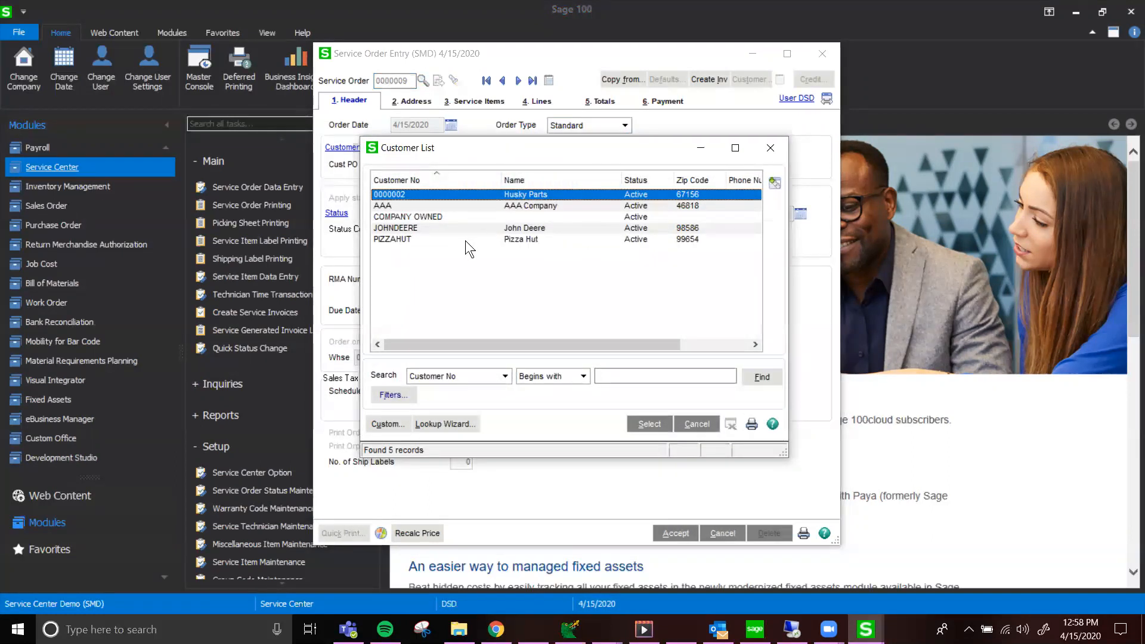
double_click(441, 241)
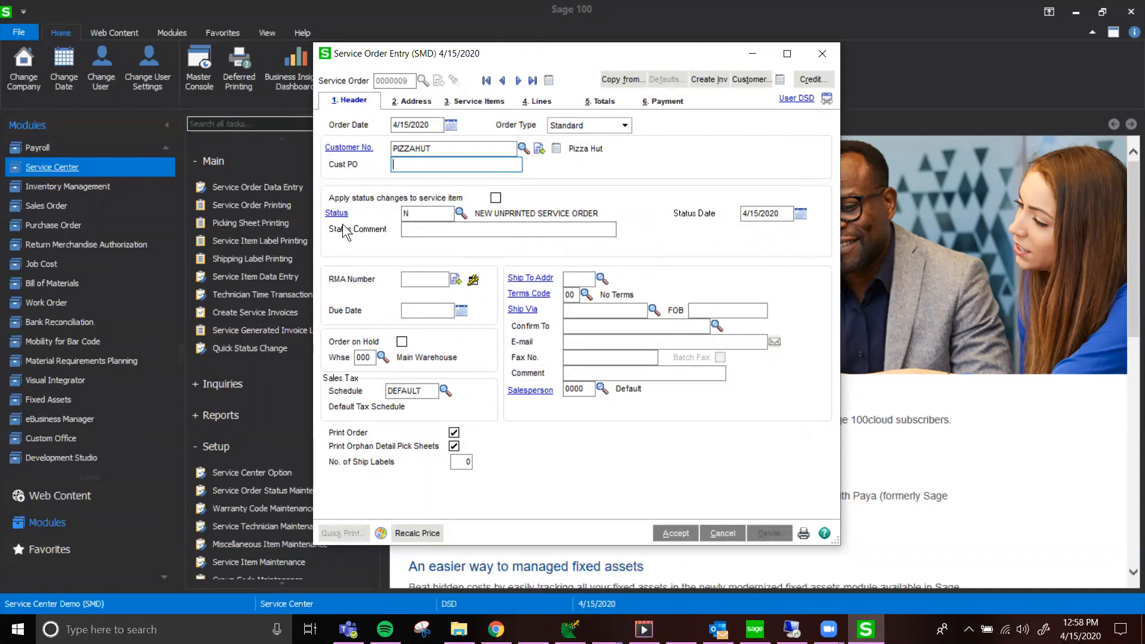
Step: Set the service order's status to code O, Current Open Service Order
click(460, 213)
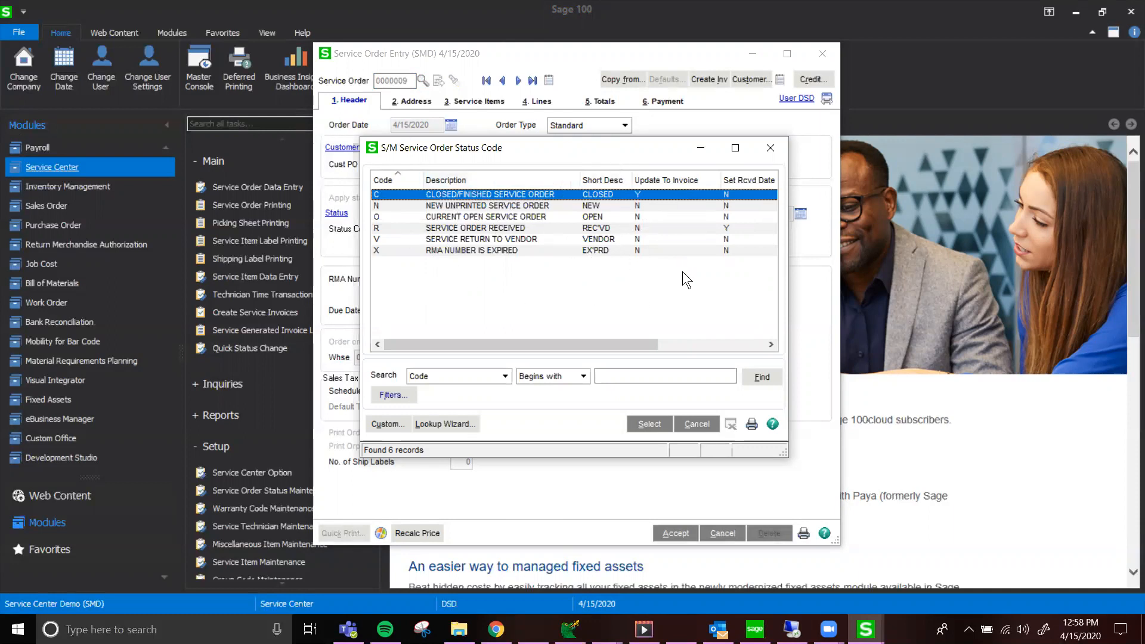
click(655, 424)
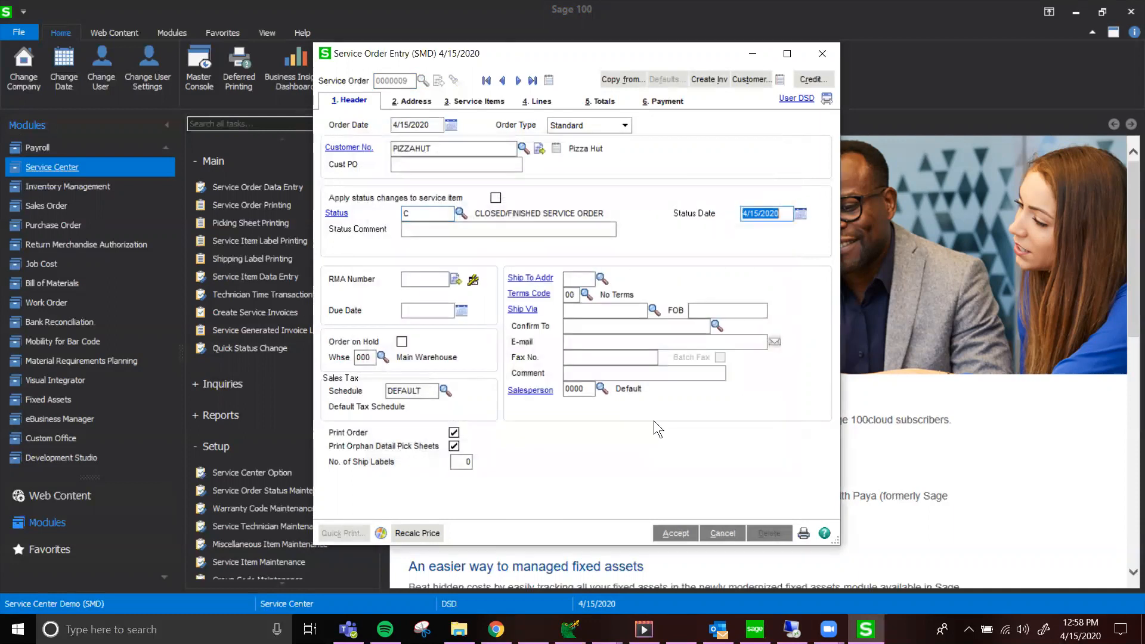
click(460, 213)
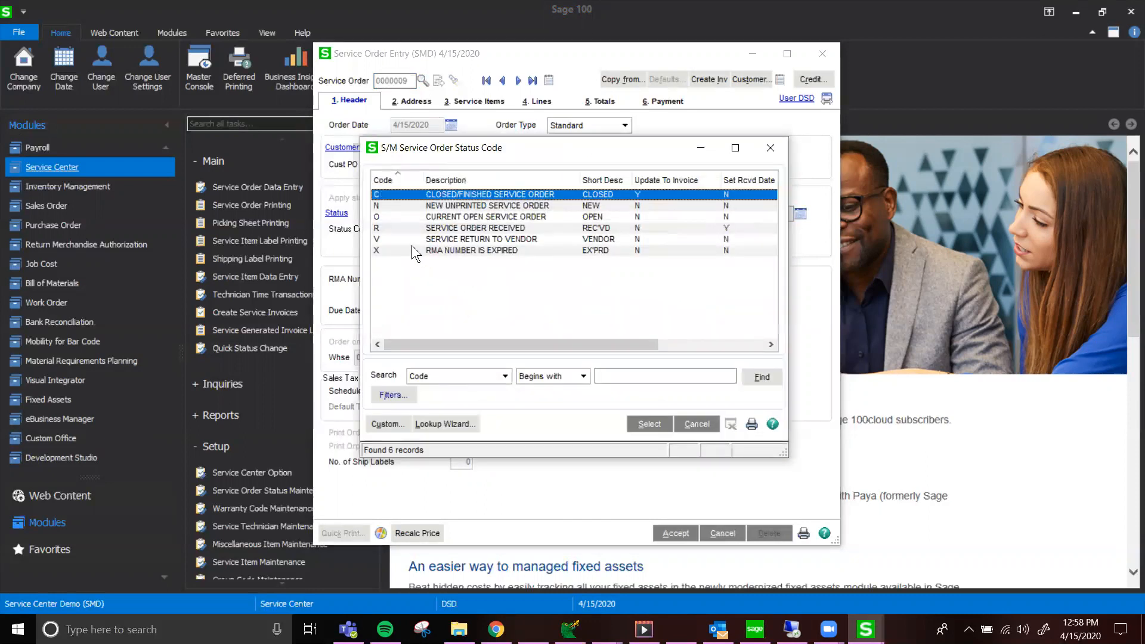
double_click(388, 216)
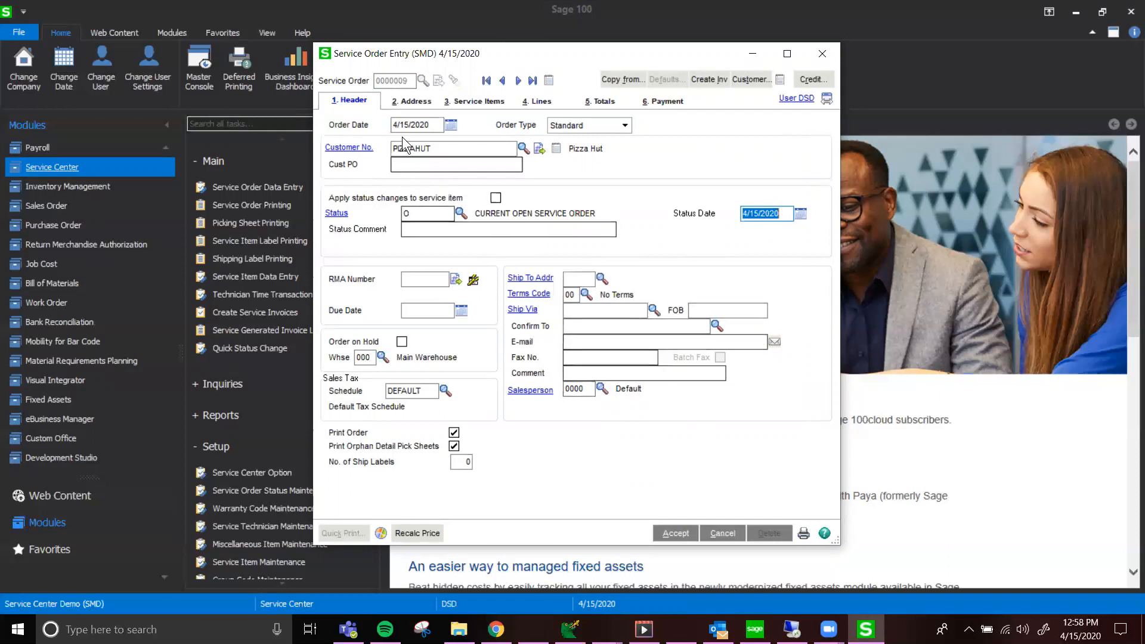
Step: Check the order's billing and shipping addresses, and add a new automatically numbered entry to the service items
click(408, 102)
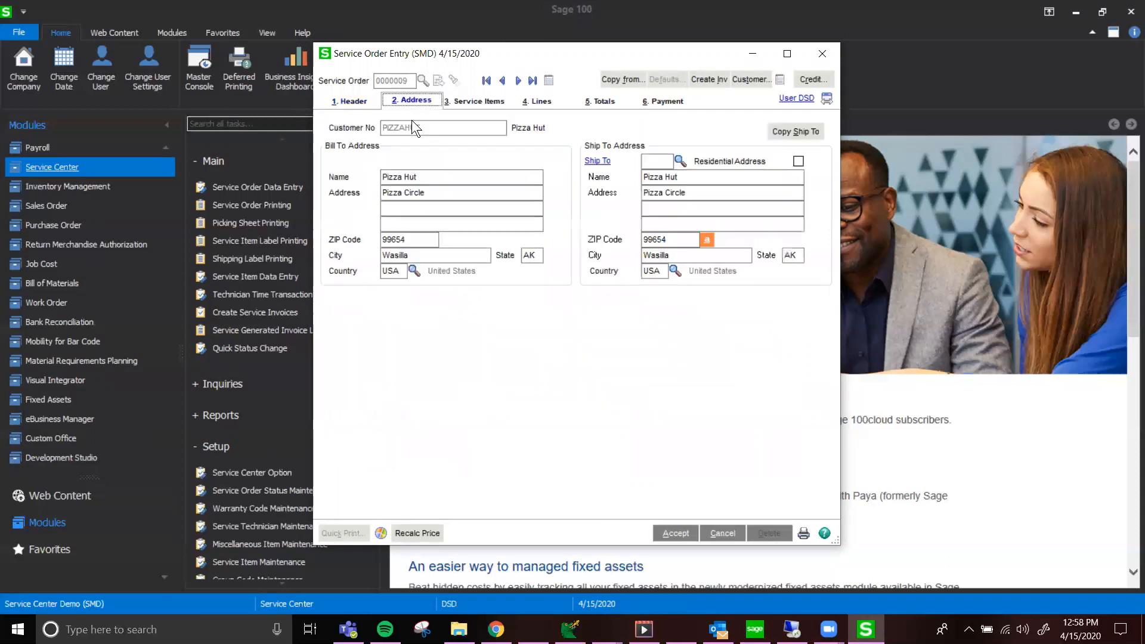
click(489, 102)
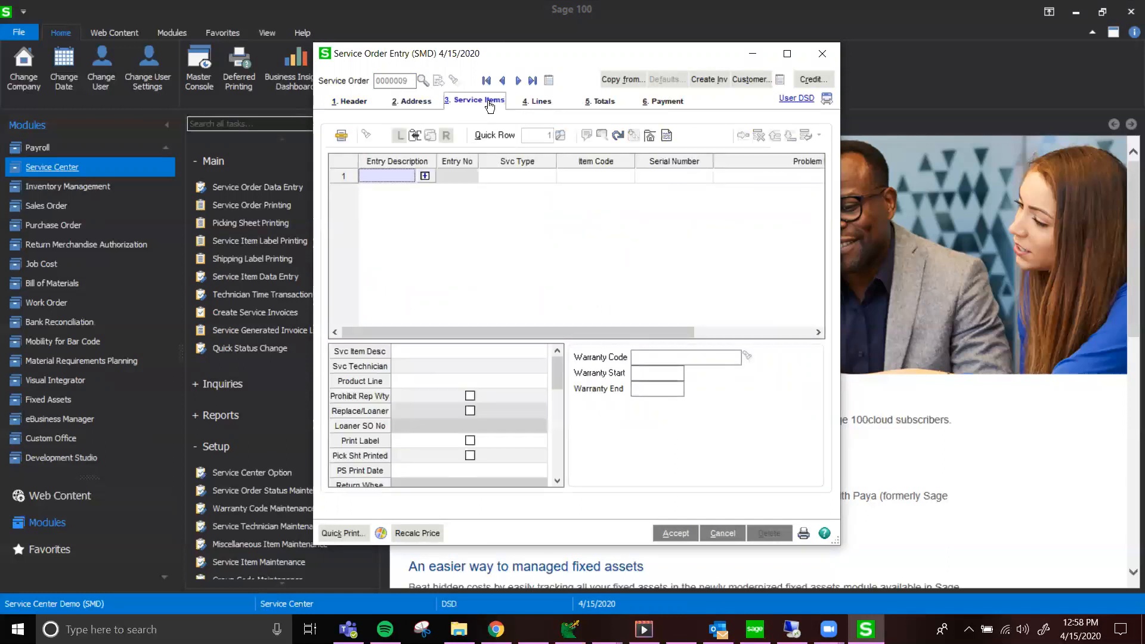
click(425, 177)
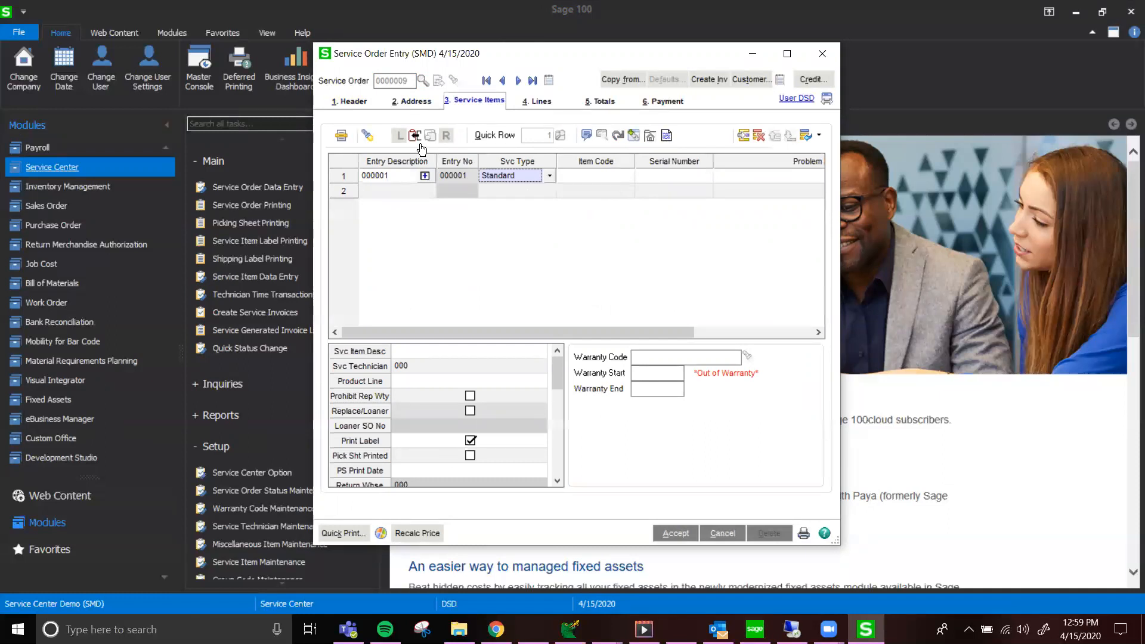
Step: Look over the customer's existing service items and assign item 200-A with serial number 1235545 to the first entry
click(340, 136)
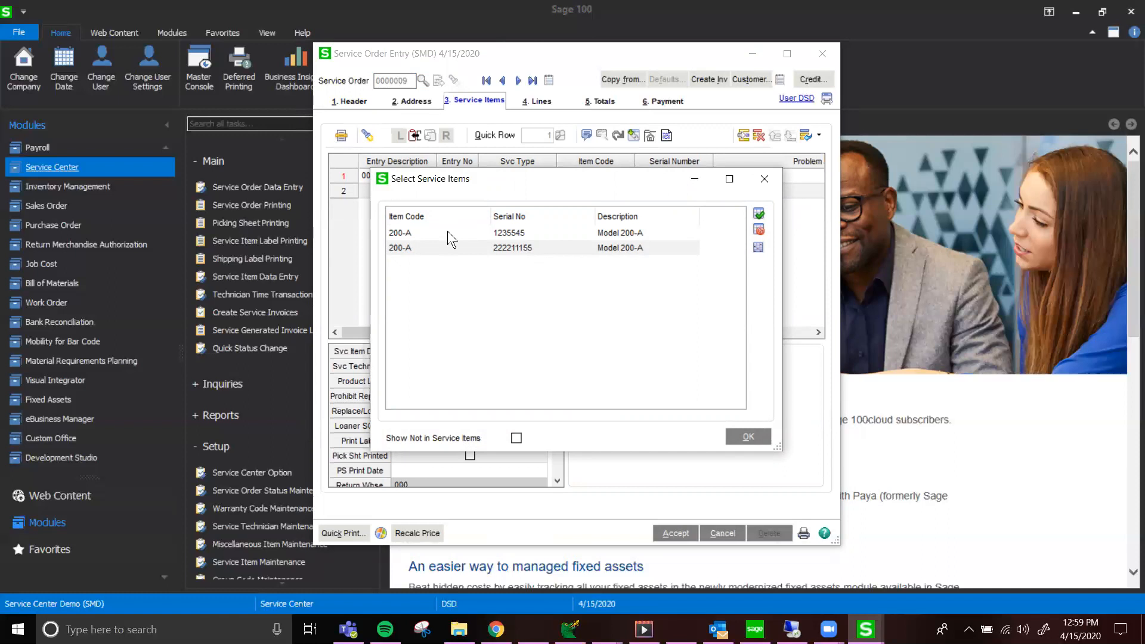
click(772, 186)
click(650, 172)
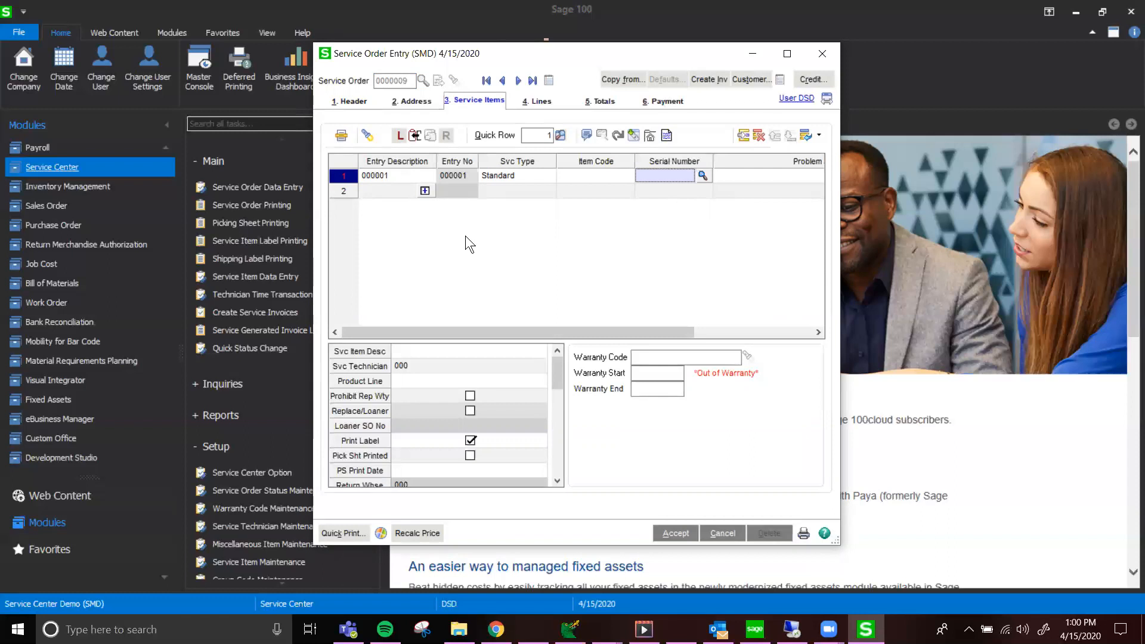
click(702, 177)
double_click(527, 196)
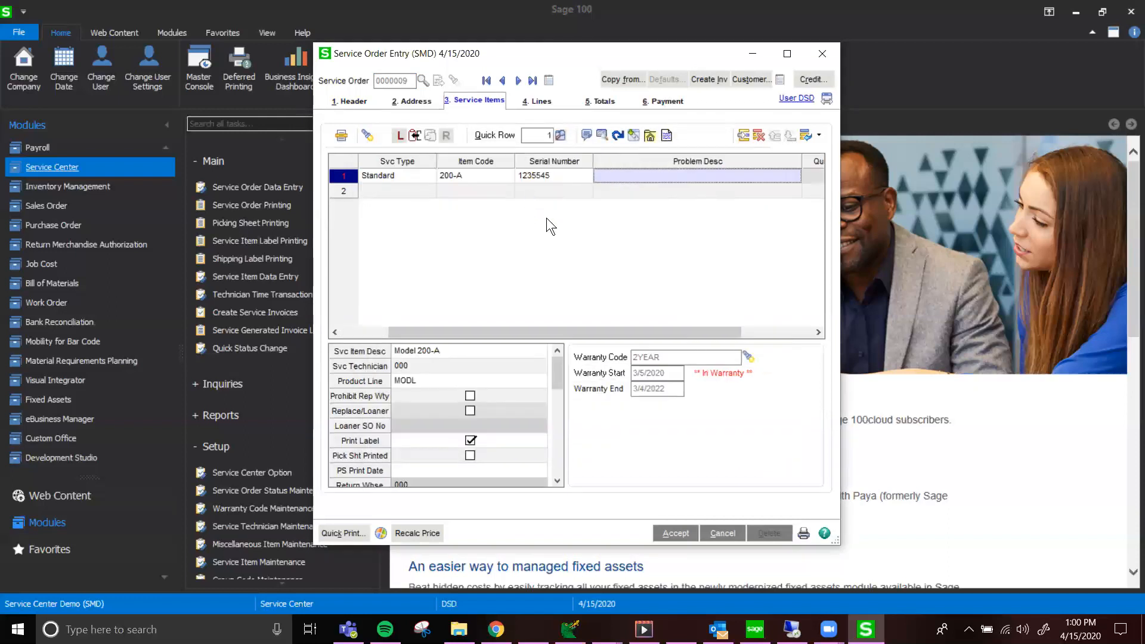
Step: Examine the service item's problem description window and the quantity, failure reason, complaint and status code columns
drag(650, 335, 658, 322)
click(585, 137)
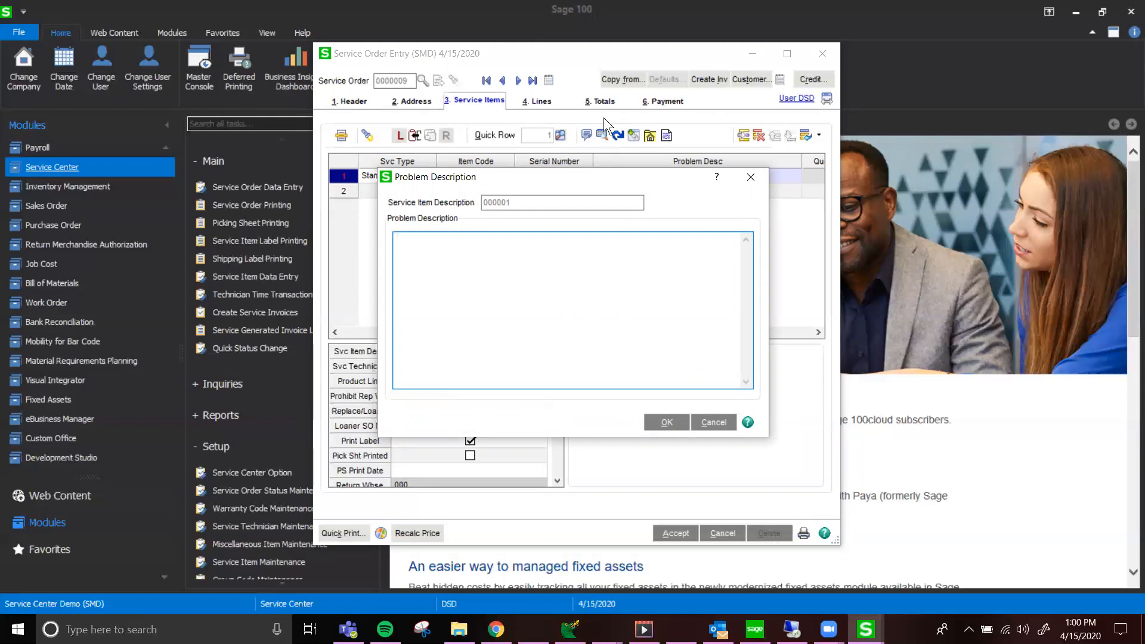
click(666, 421)
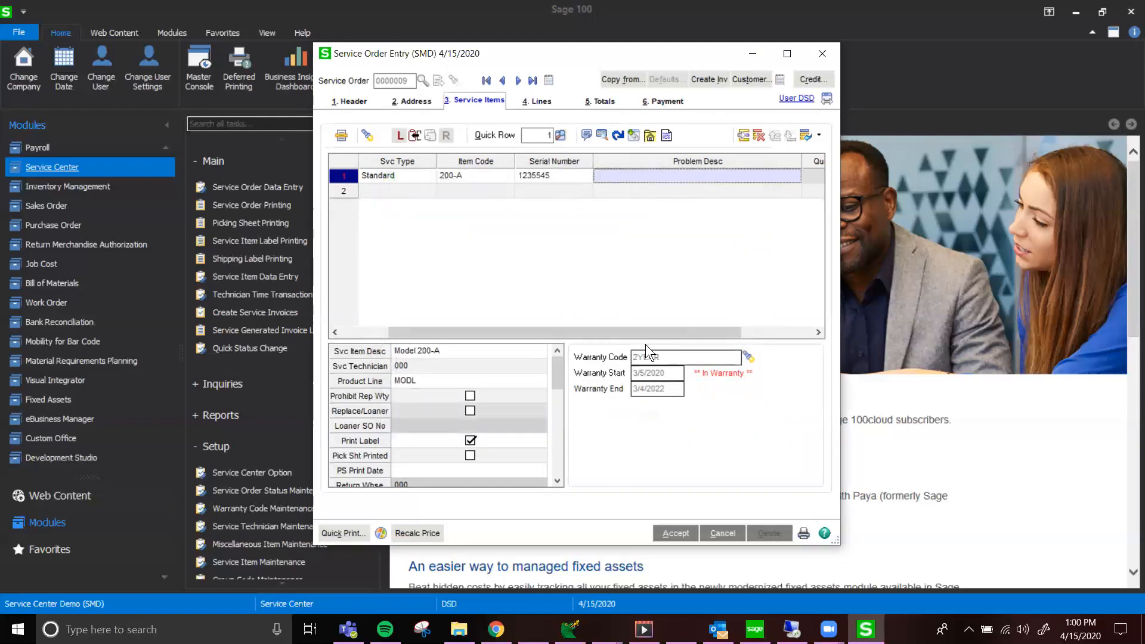
drag(628, 335, 690, 326)
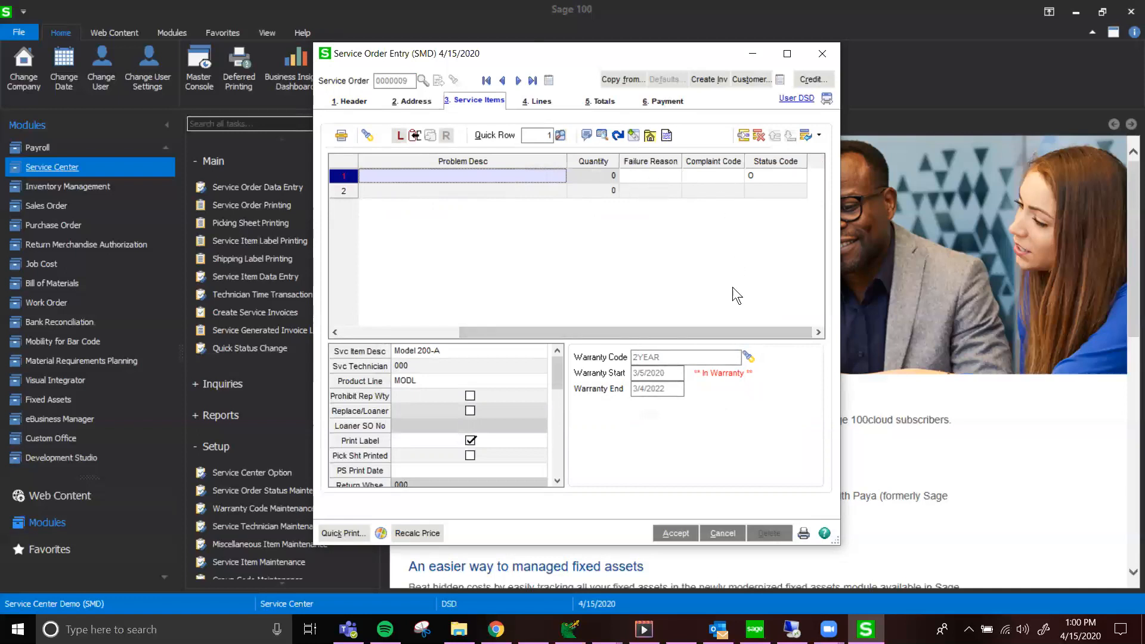
drag(704, 327, 525, 335)
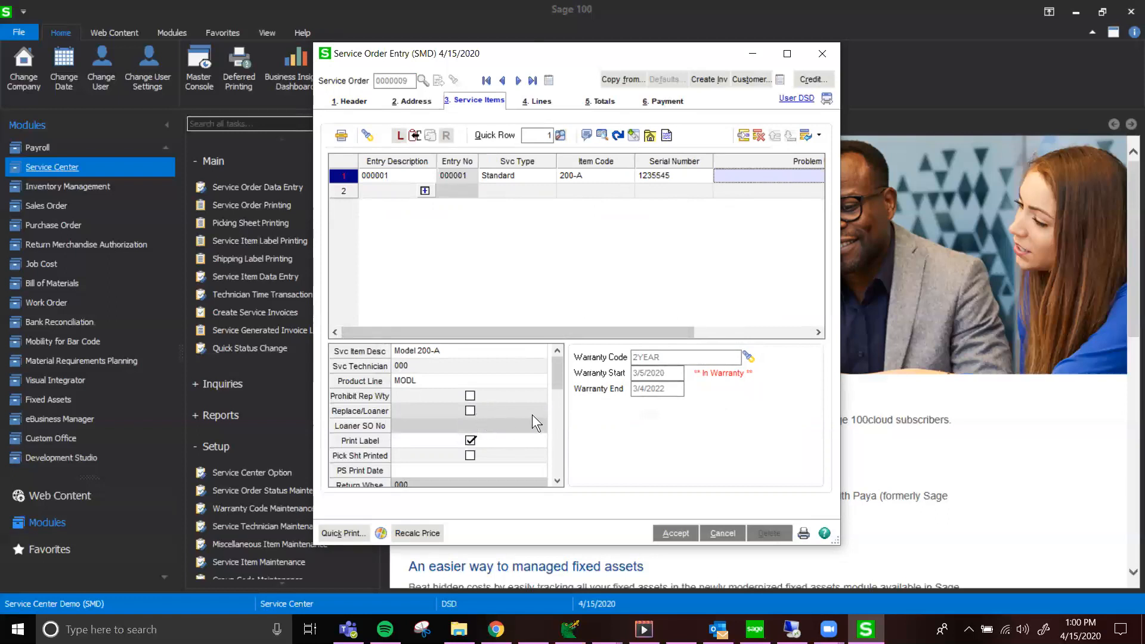
Step: Create a loaner sales order for item 100-A from the main warehouse for the 200-A service item
click(399, 140)
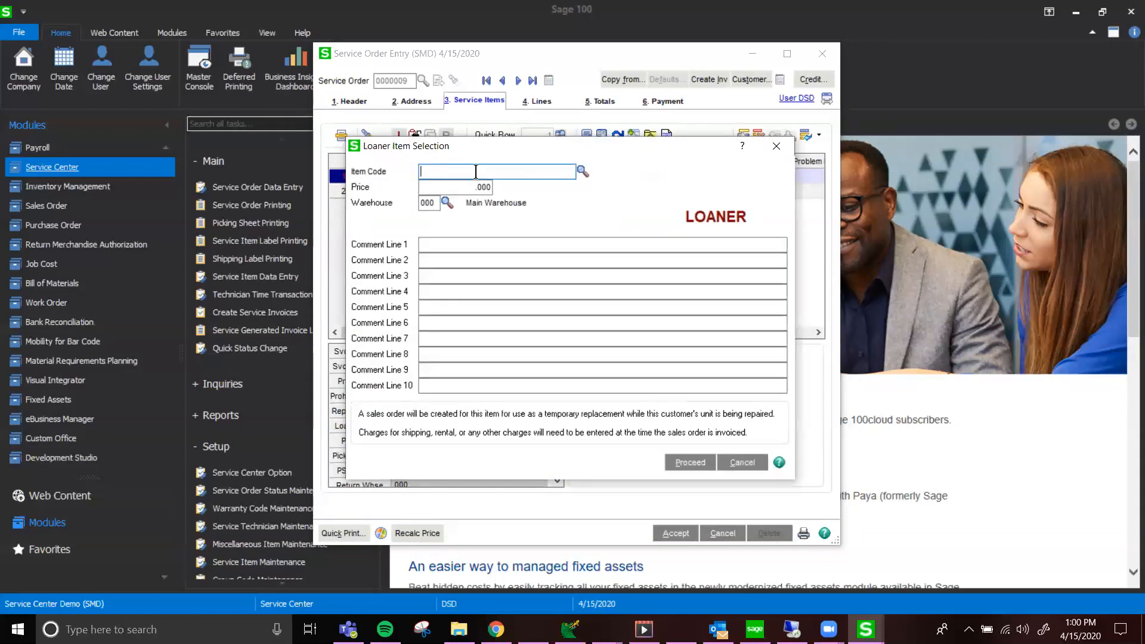
click(581, 173)
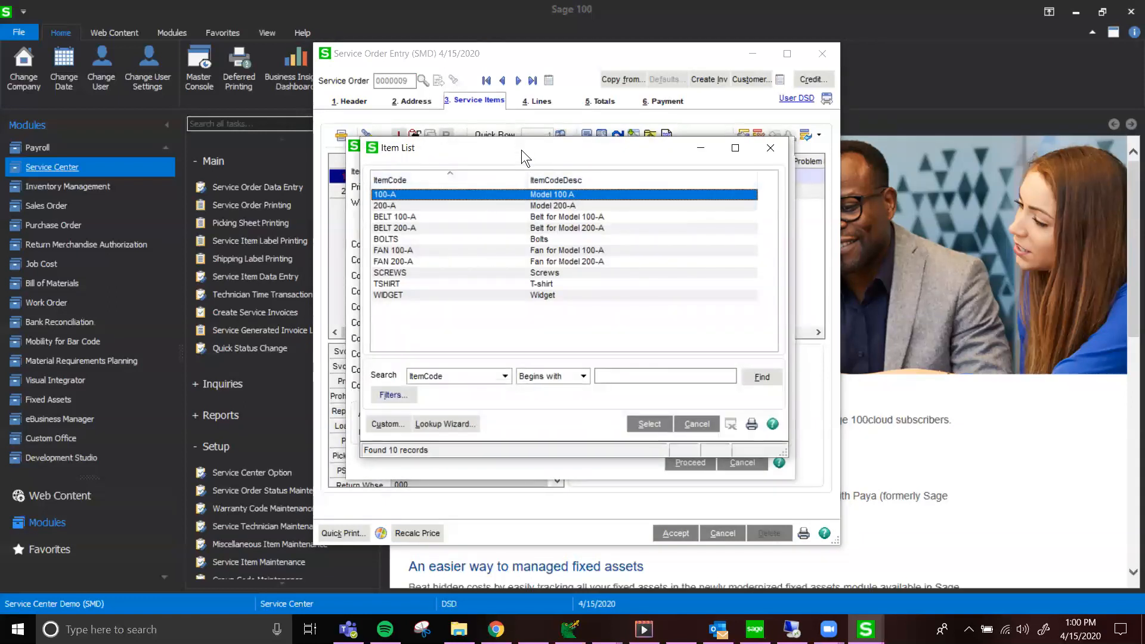
drag(521, 149, 524, 144)
double_click(503, 189)
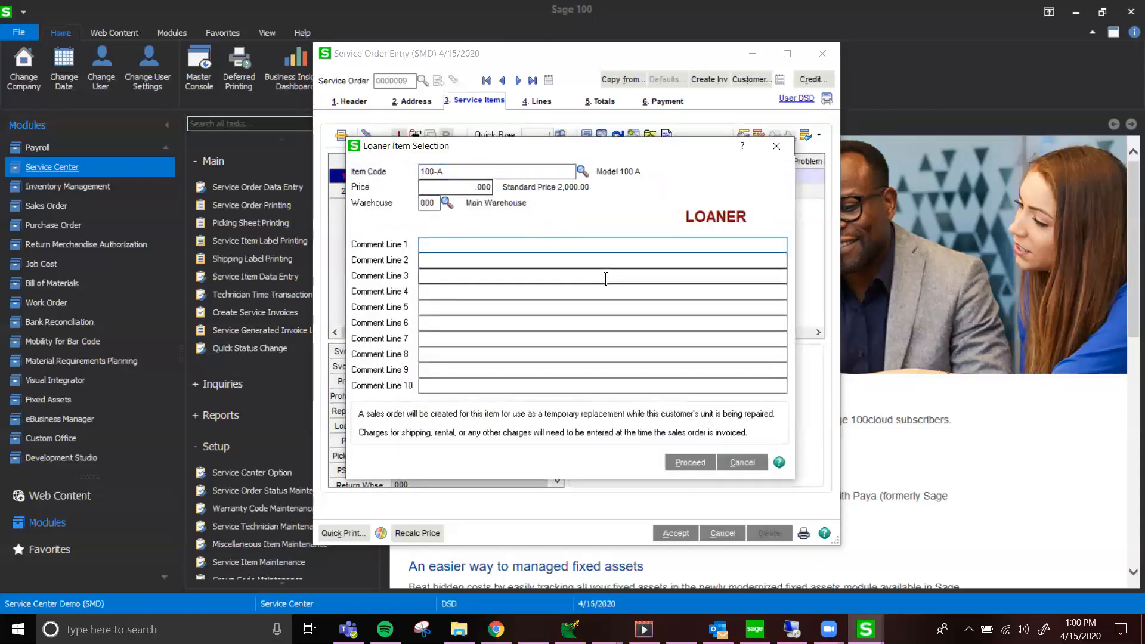
click(693, 470)
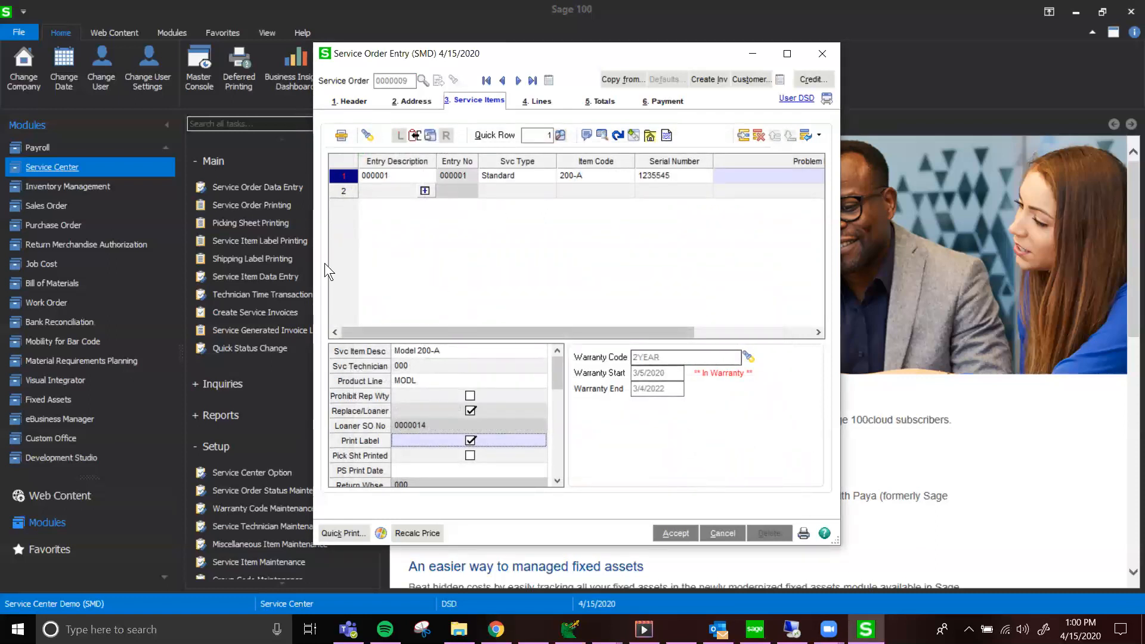
Step: Open the Pizza Hut sales order dated 4/15/2020 in Sales Order Entry
scroll(137, 218, up, 4)
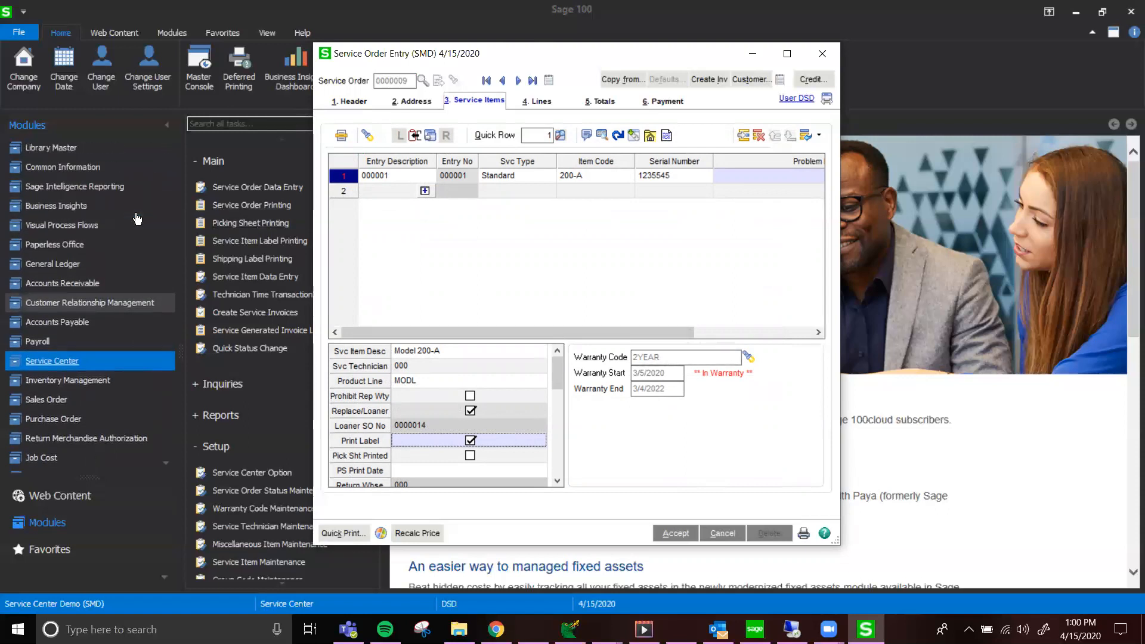
click(98, 401)
click(292, 163)
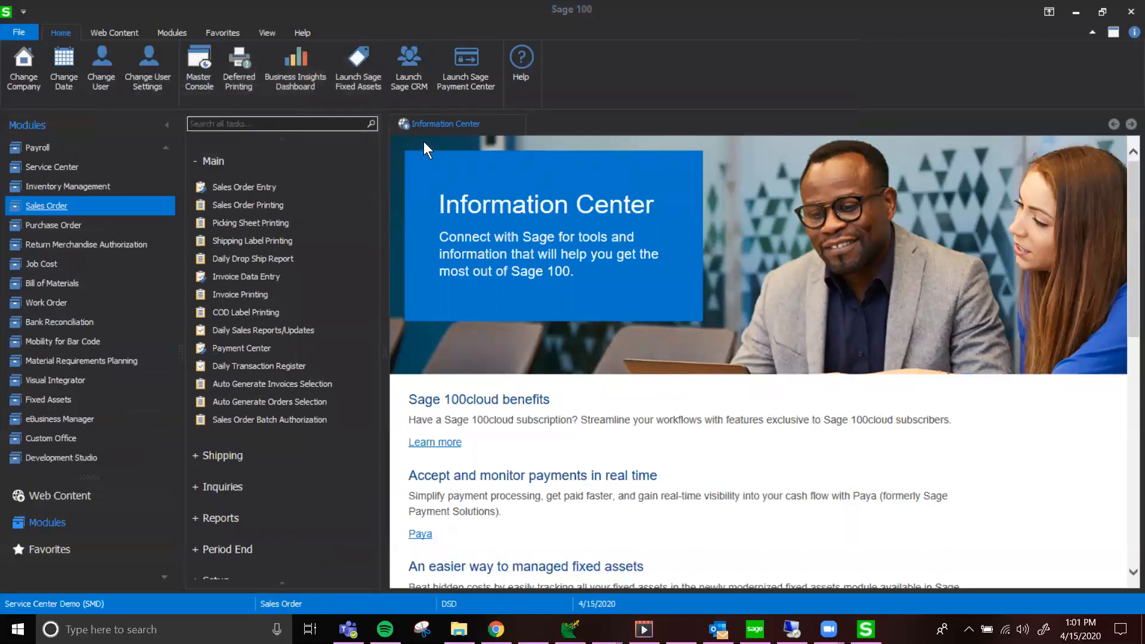
click(434, 153)
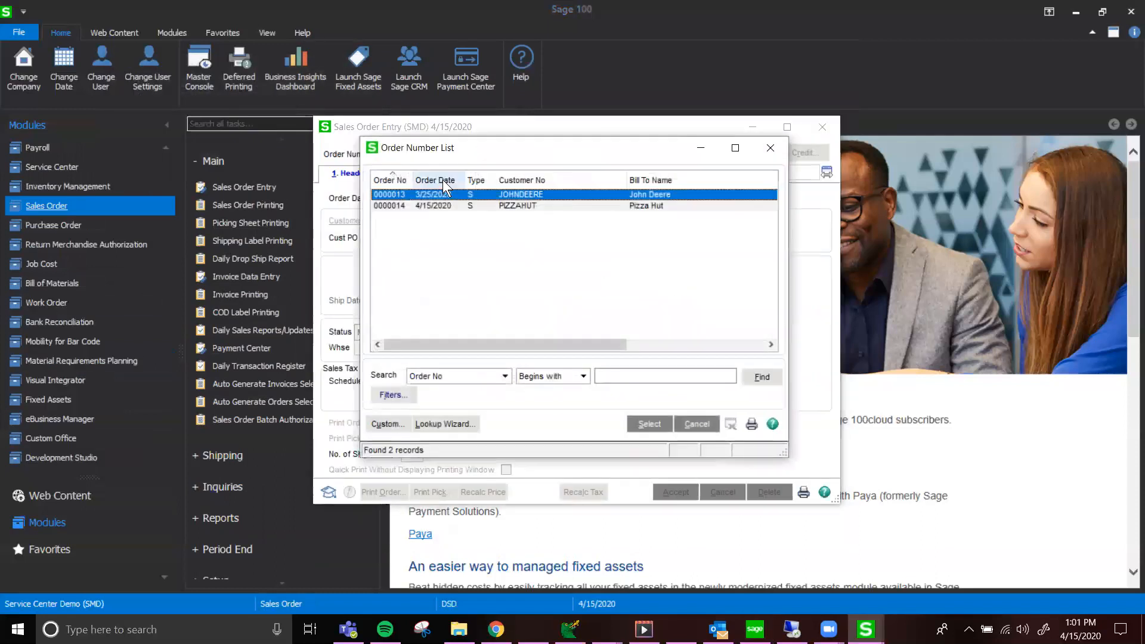
double_click(402, 204)
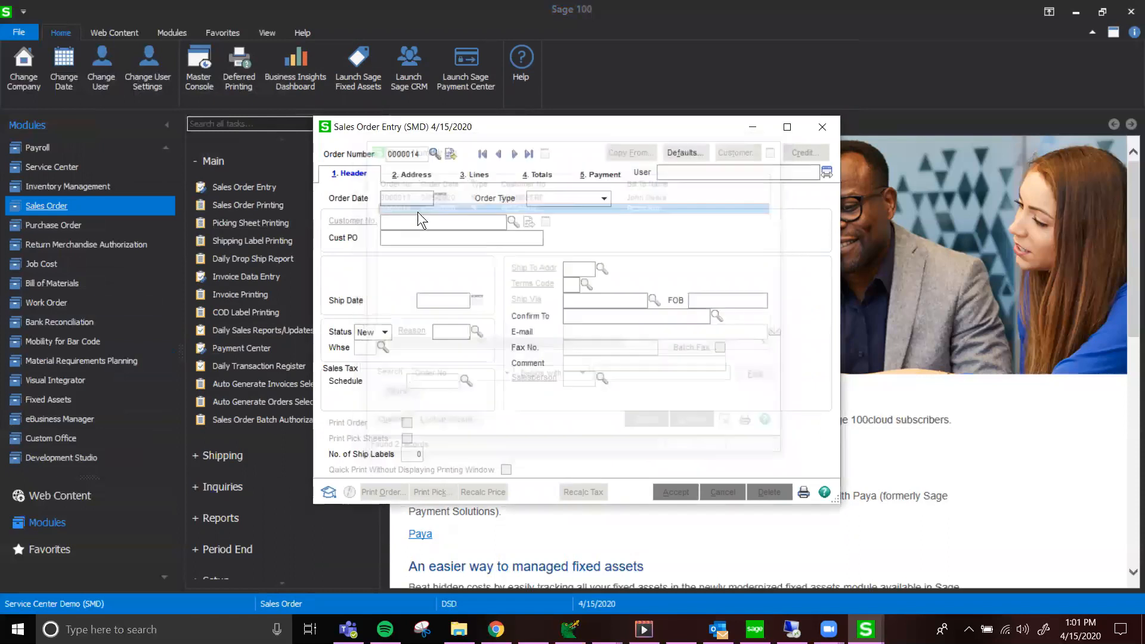
Step: Inspect the 100-A loaner line, accept and close the sales order, and return to the service item's warranty code
click(470, 175)
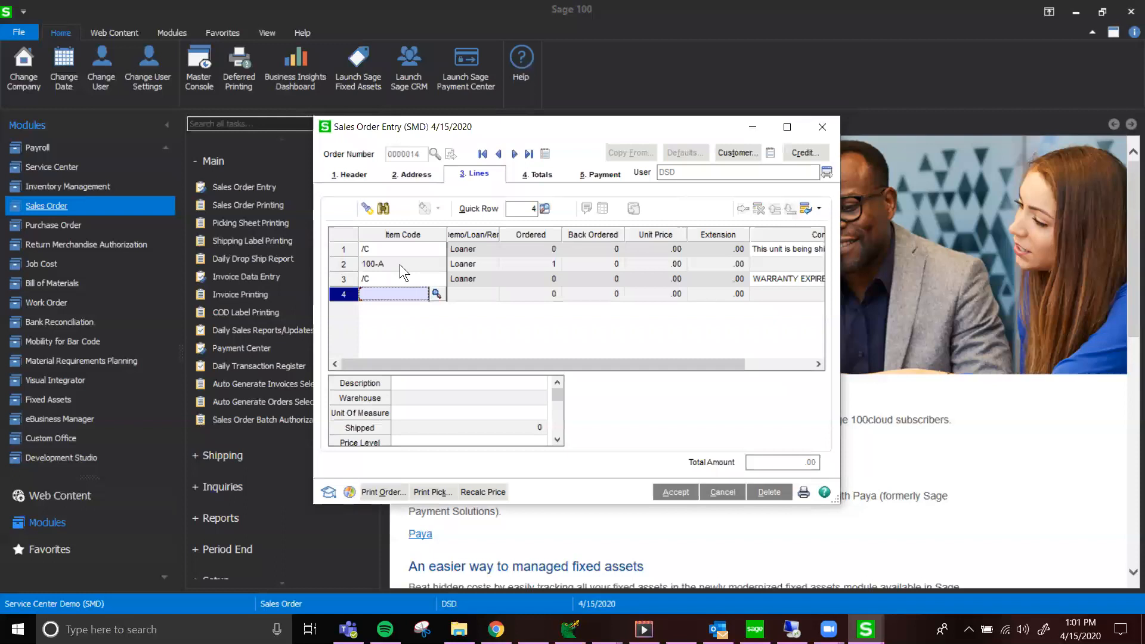
click(460, 266)
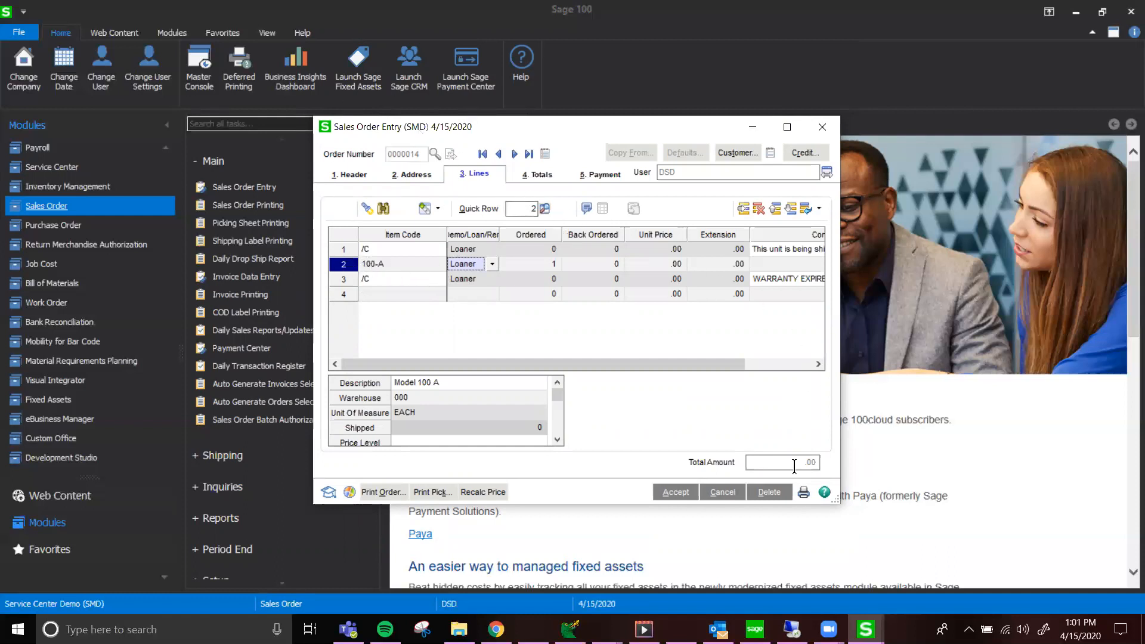
click(680, 492)
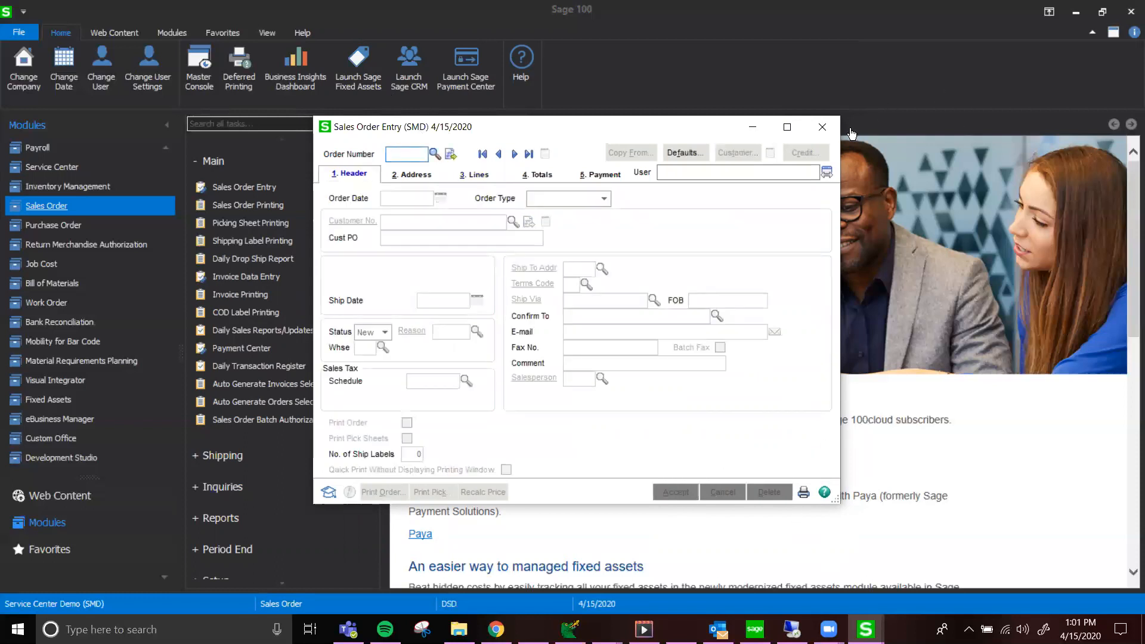
click(820, 127)
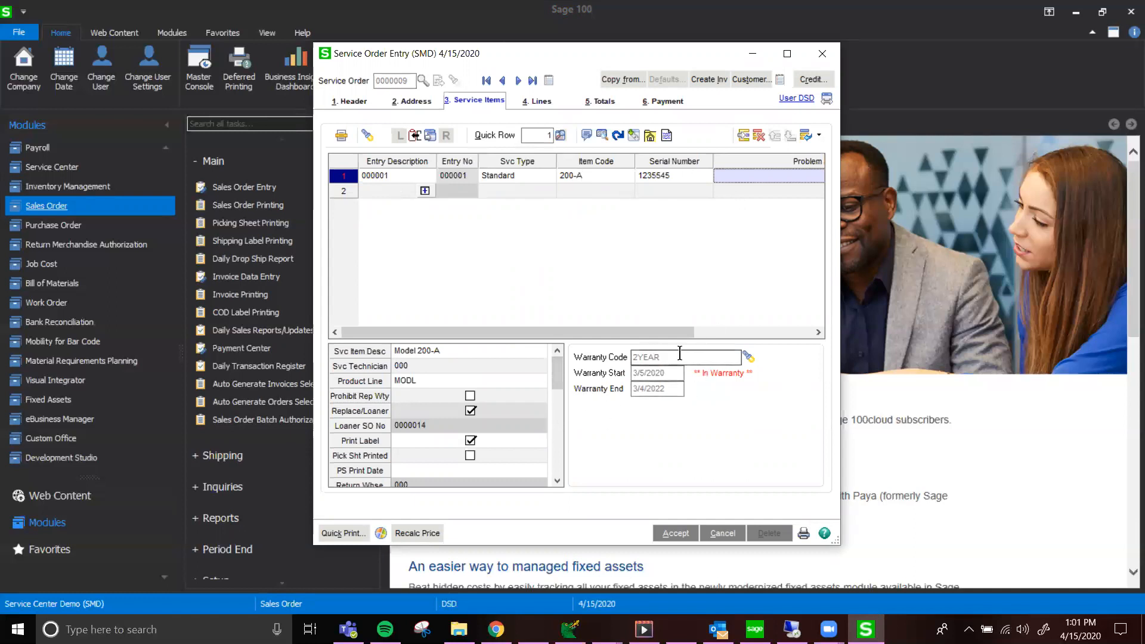
click(618, 356)
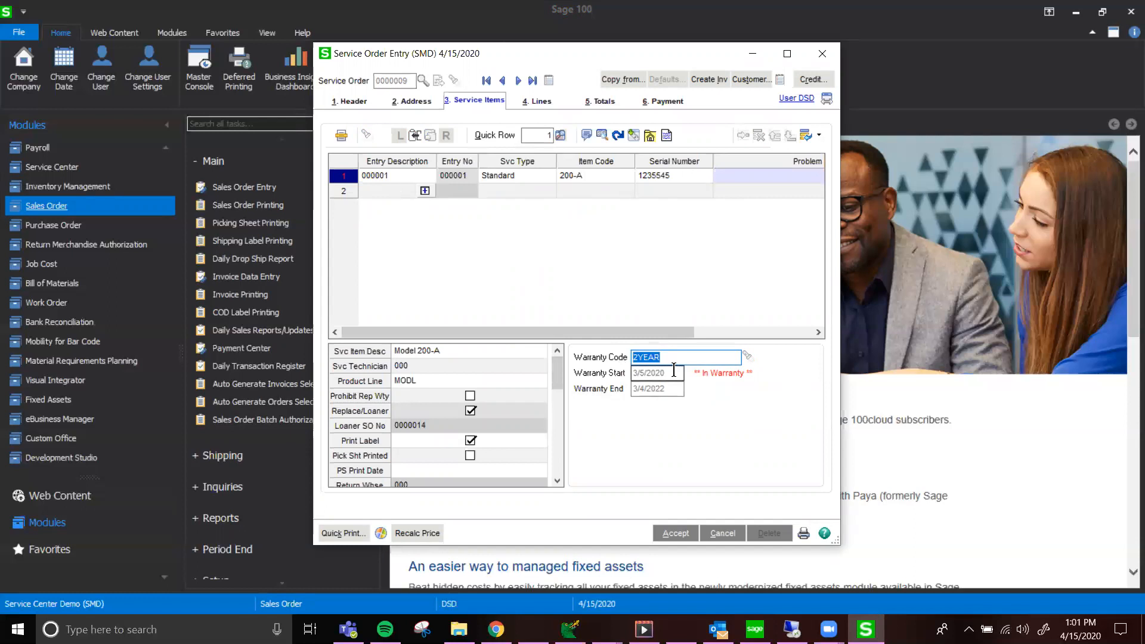
Step: Set the service order's date to 4/15/2023 with updated line pricing, and check the 200-A item's warranty status
drag(698, 373, 760, 375)
click(349, 100)
click(441, 125)
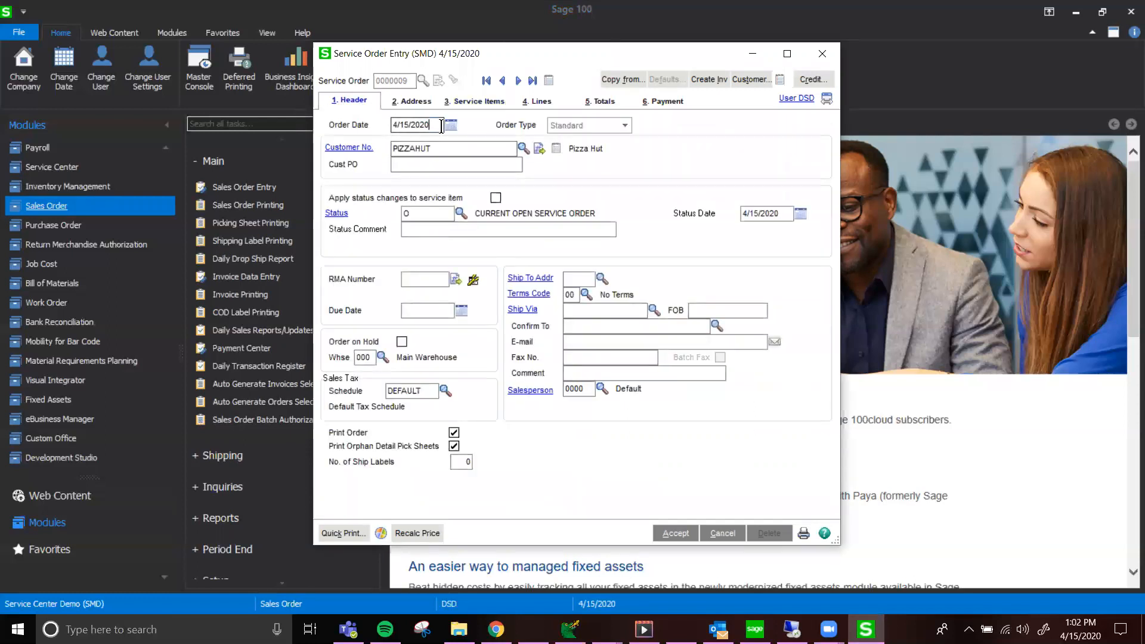
key(BackSpace)
text(3)
key(Tab)
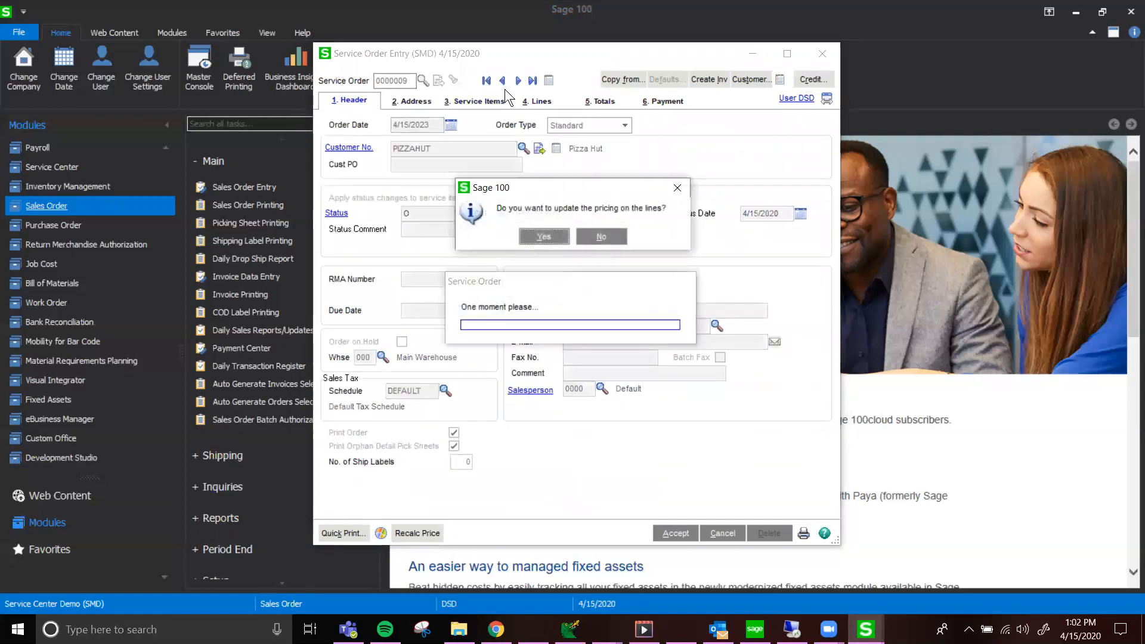
click(544, 236)
click(474, 100)
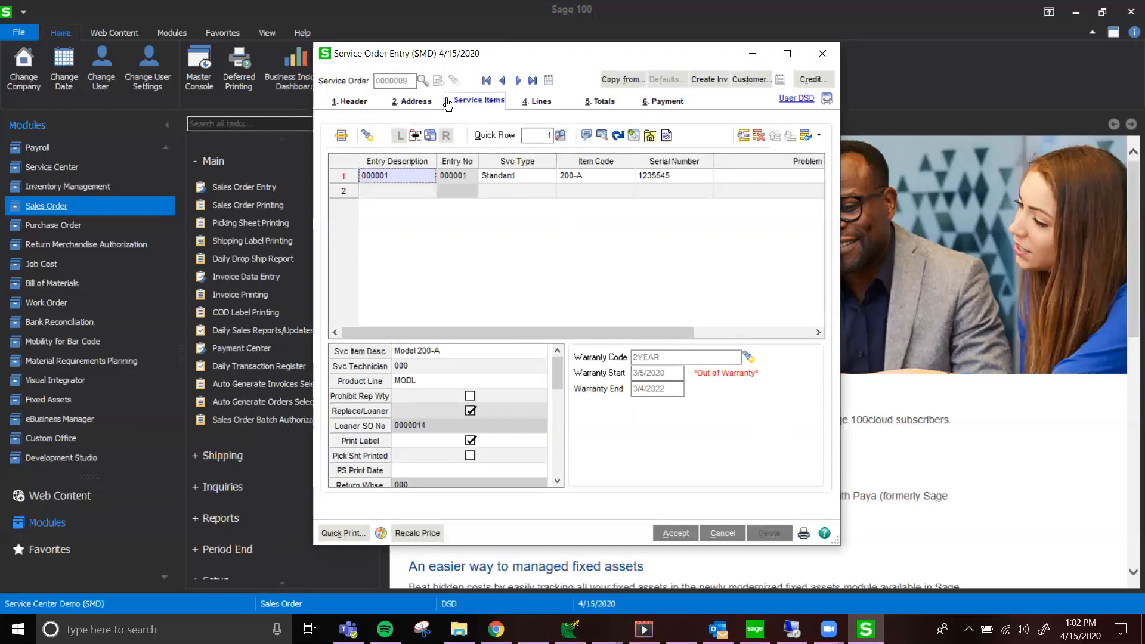
Step: Set the order date back to 4/15/2020 with updated line pricing, and recheck the 200-A item's warranty status
key(alt+1)
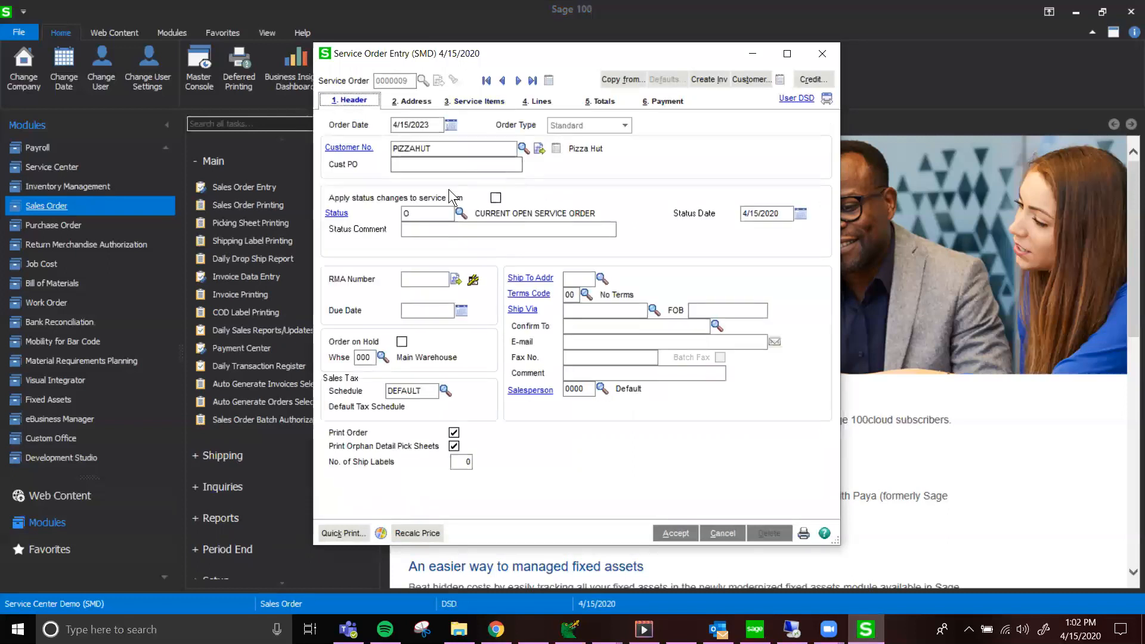
click(427, 125)
key(BackSpace)
text(0)
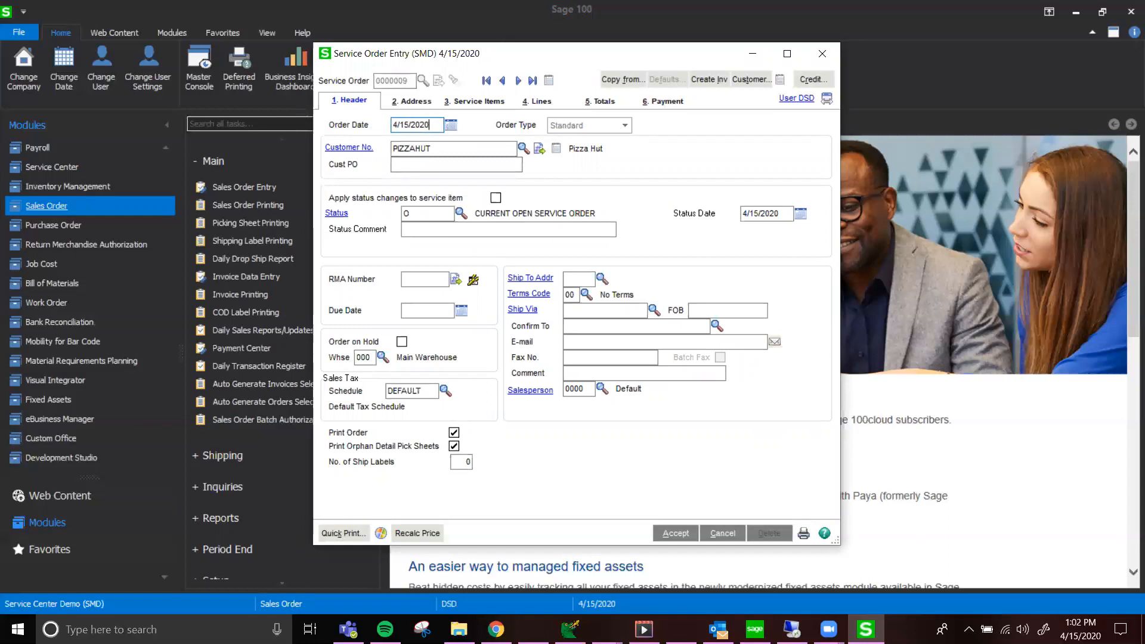
key(Tab)
click(542, 239)
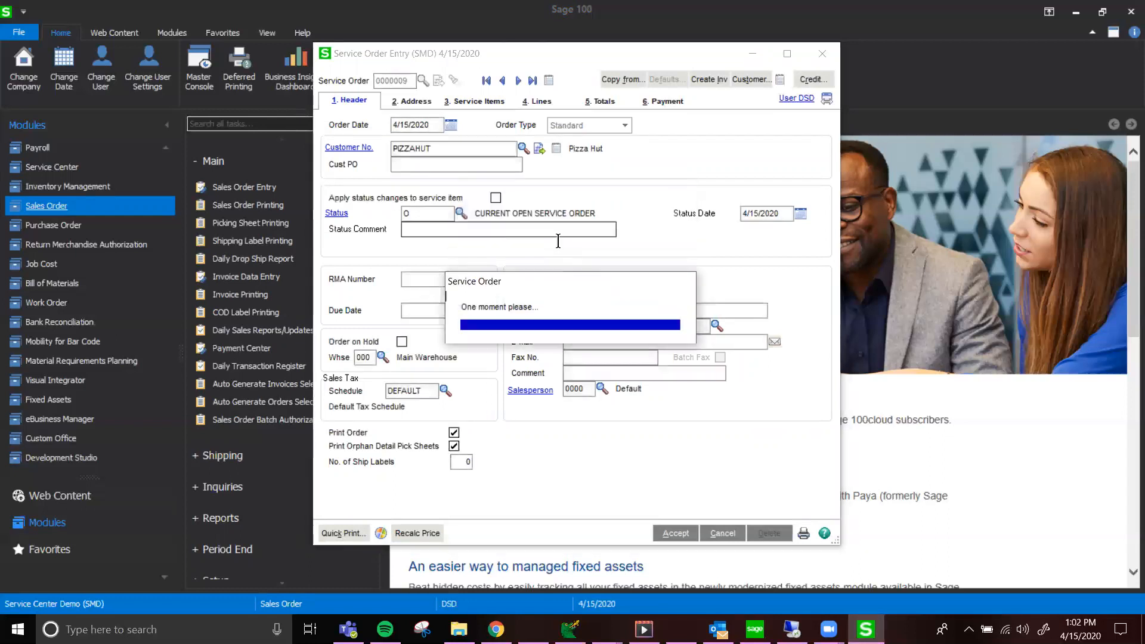
click(475, 101)
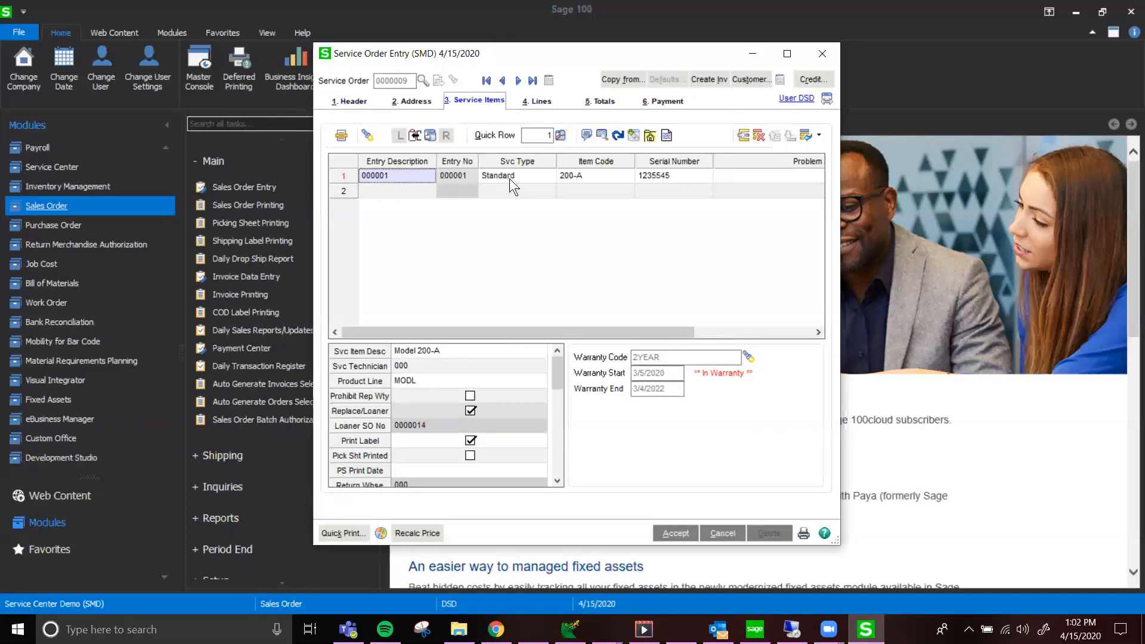
Step: Add part BELT 100-A with an ordered quantity of 1 to the service order lines
click(542, 101)
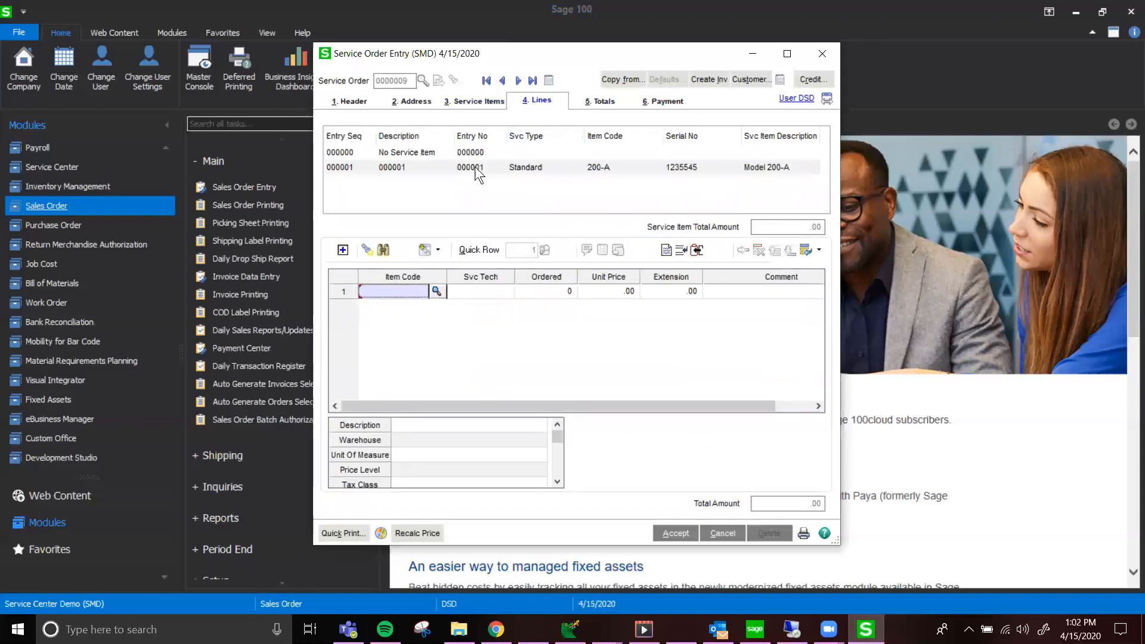
click(406, 153)
click(435, 291)
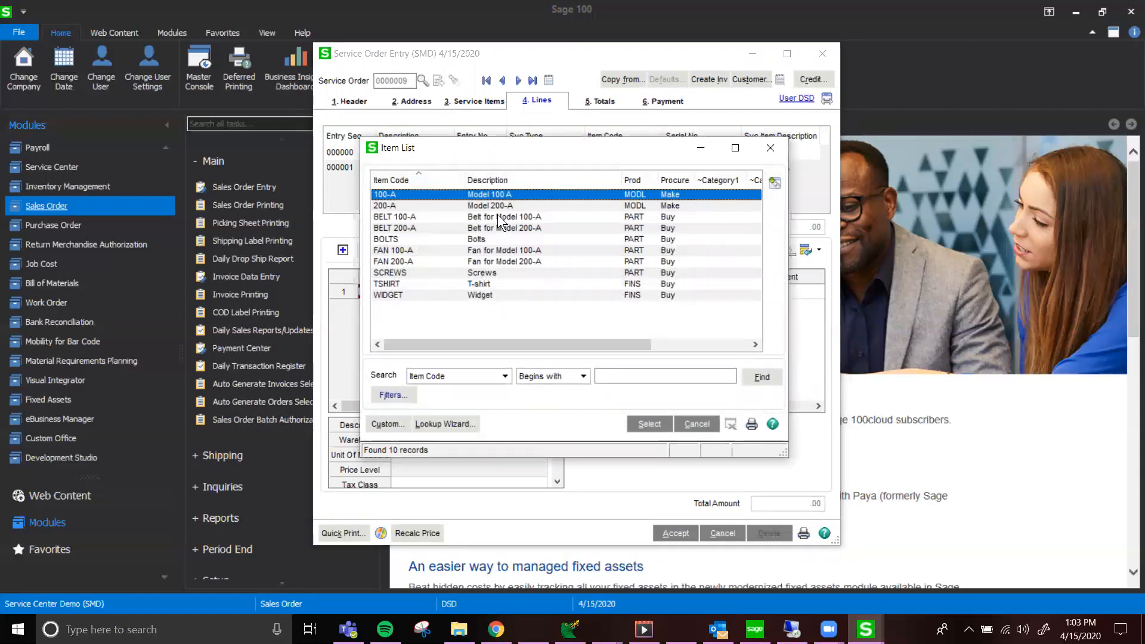
double_click(498, 217)
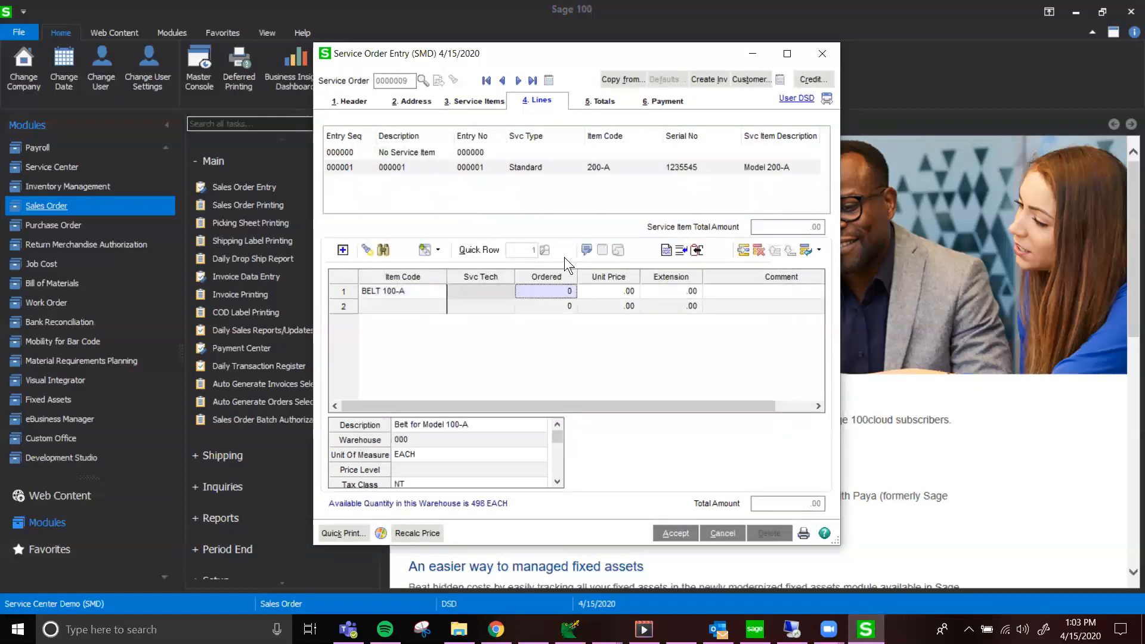
text(1)
key(Tab)
key(Tab)
key(Tab)
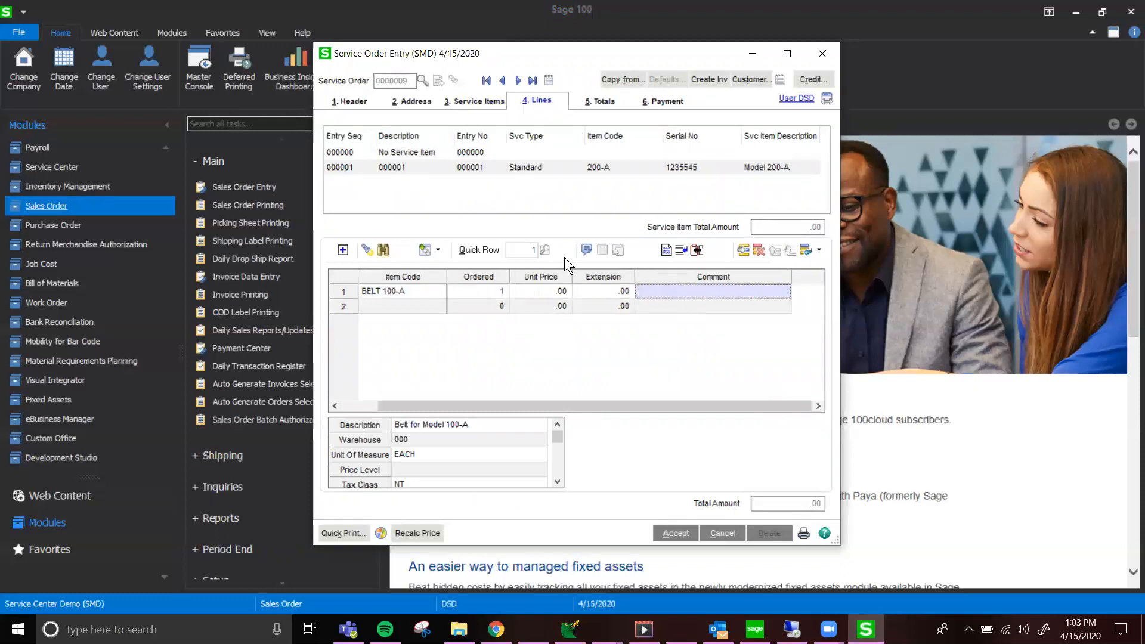
key(Tab)
Step: Try to add the miscellaneous item /LABOR on the second service order line
text(/)
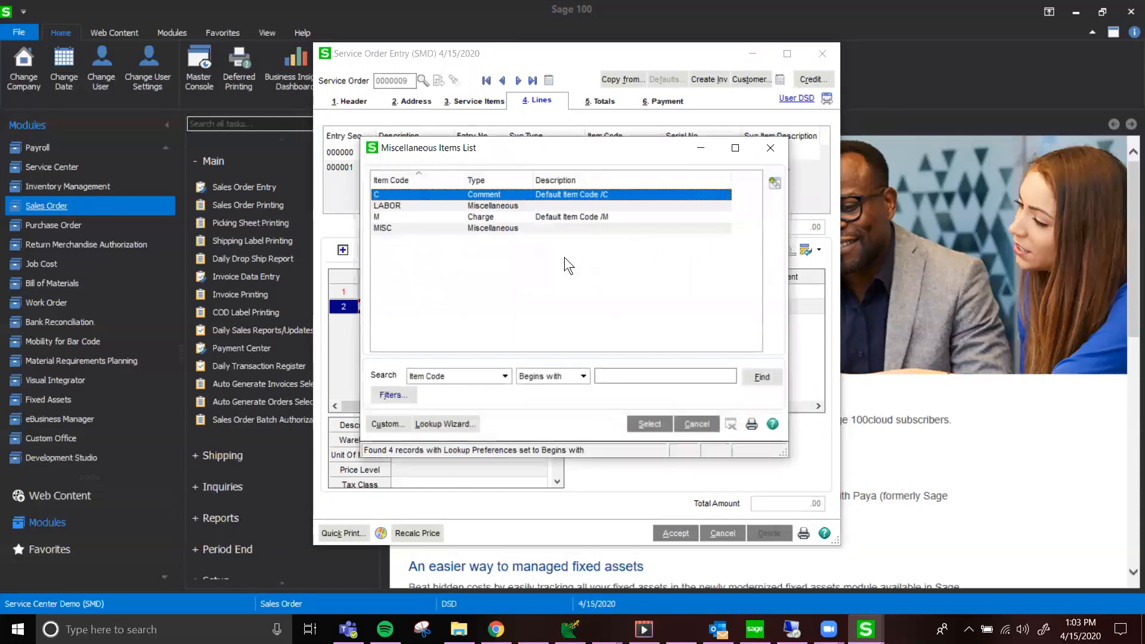
key(Down)
key(Return)
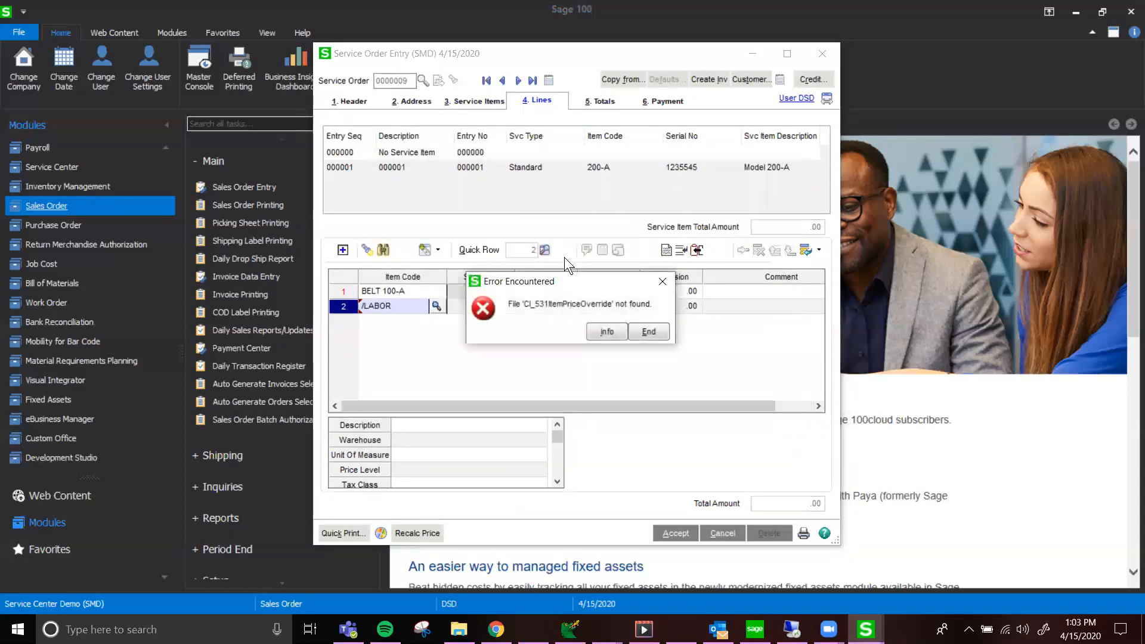
click(657, 331)
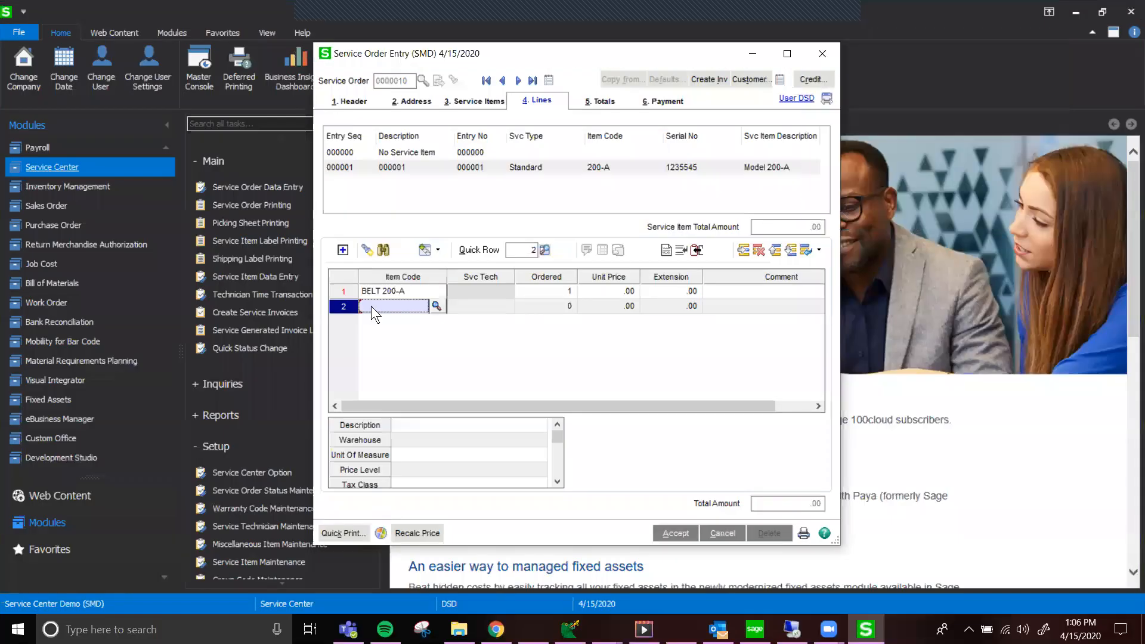
Step: Add a /LABOR line below BELT 200-A with service technician 000 and an ordered quantity of 5
text(/L)
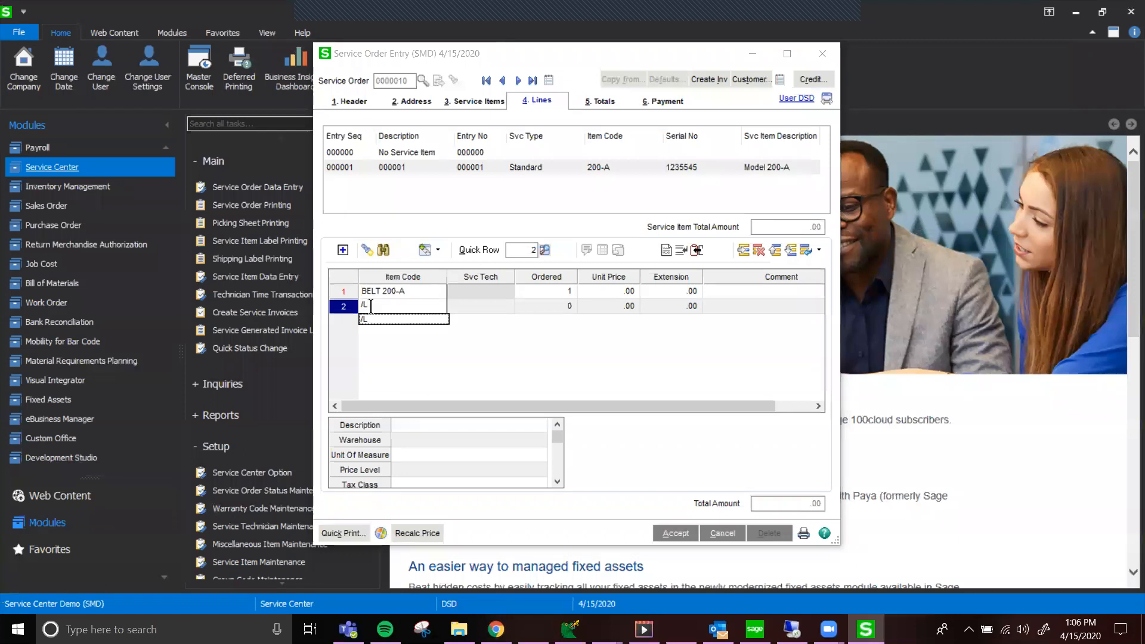
key(Tab)
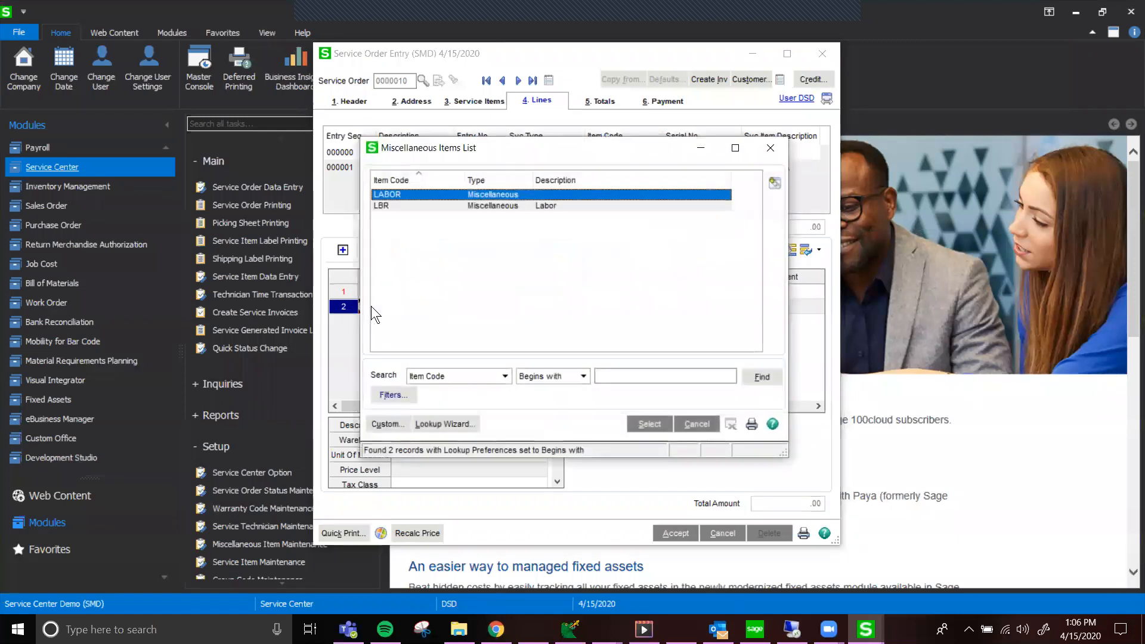
double_click(407, 194)
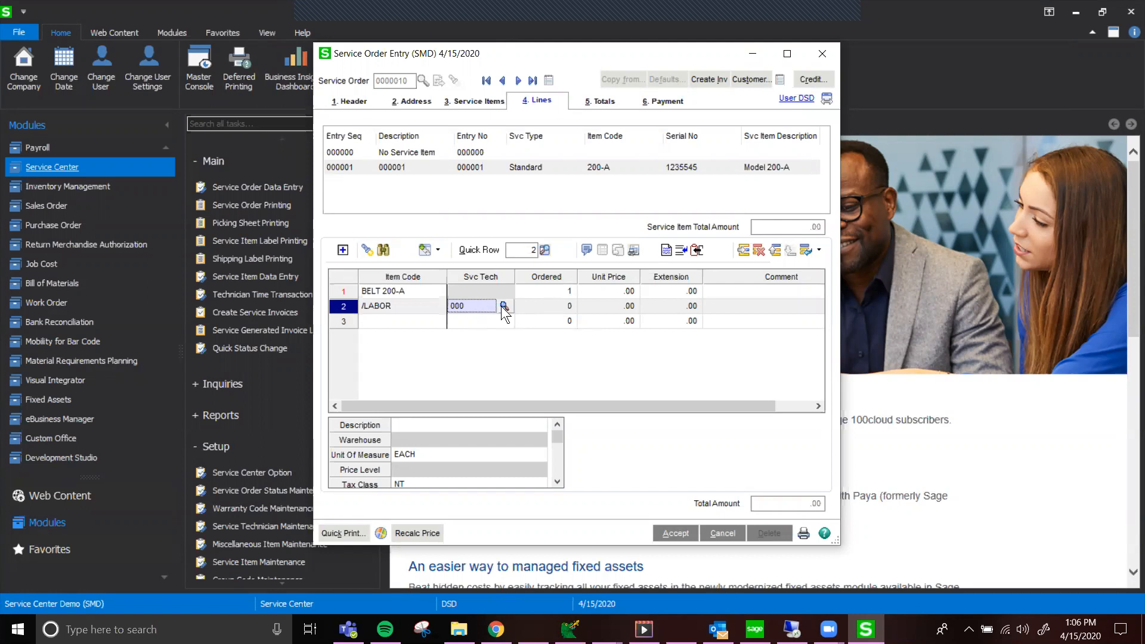
key(Tab)
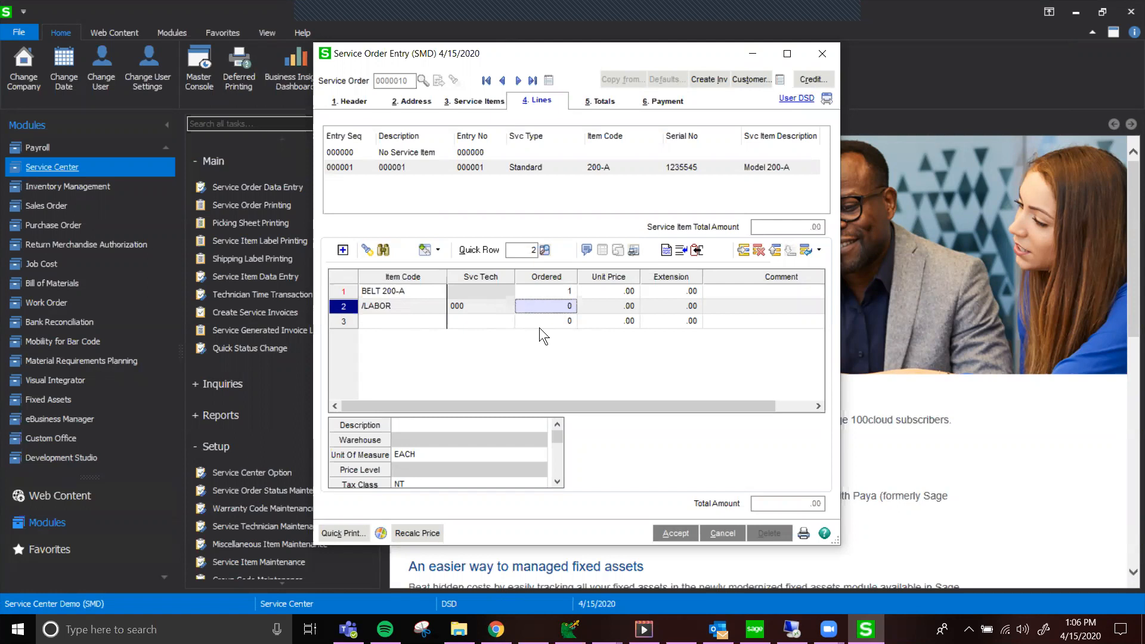
text(5)
key(Tab)
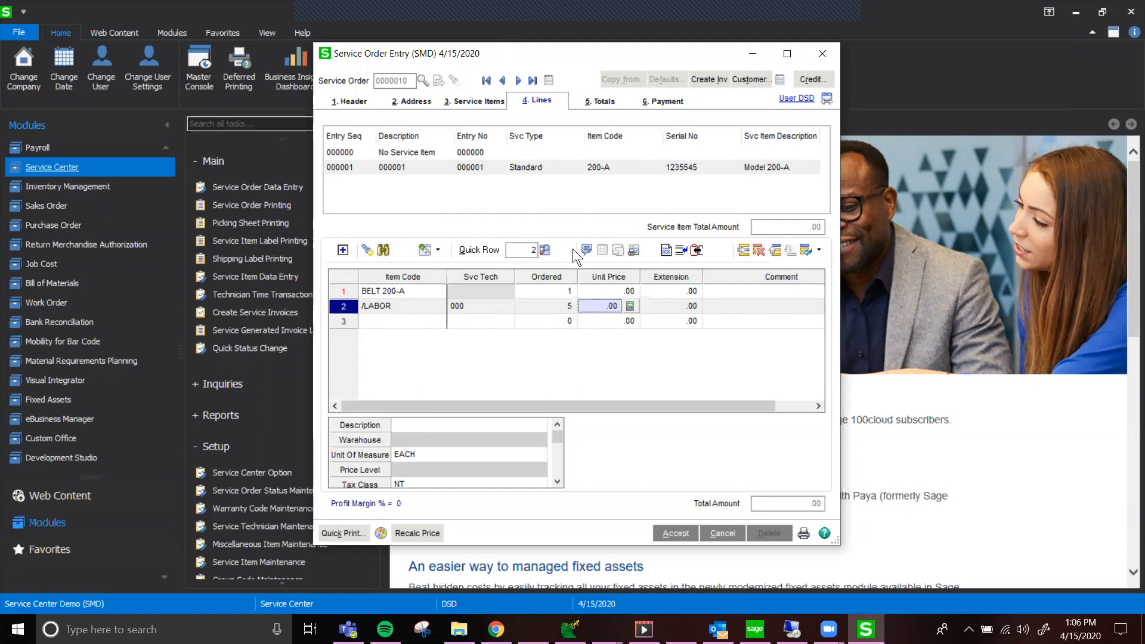
click(646, 305)
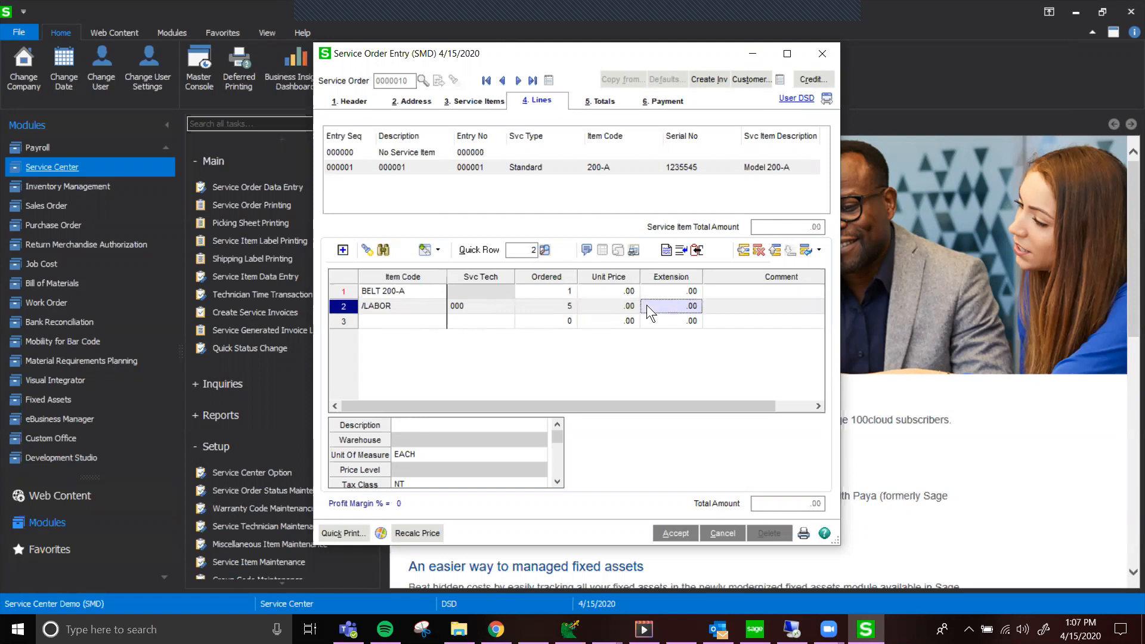
Step: Set the order date to 4/15/2023, reprice the lines, and check the belt and labor prices
click(346, 100)
click(439, 127)
key(BackSpace)
text(3)
key(Tab)
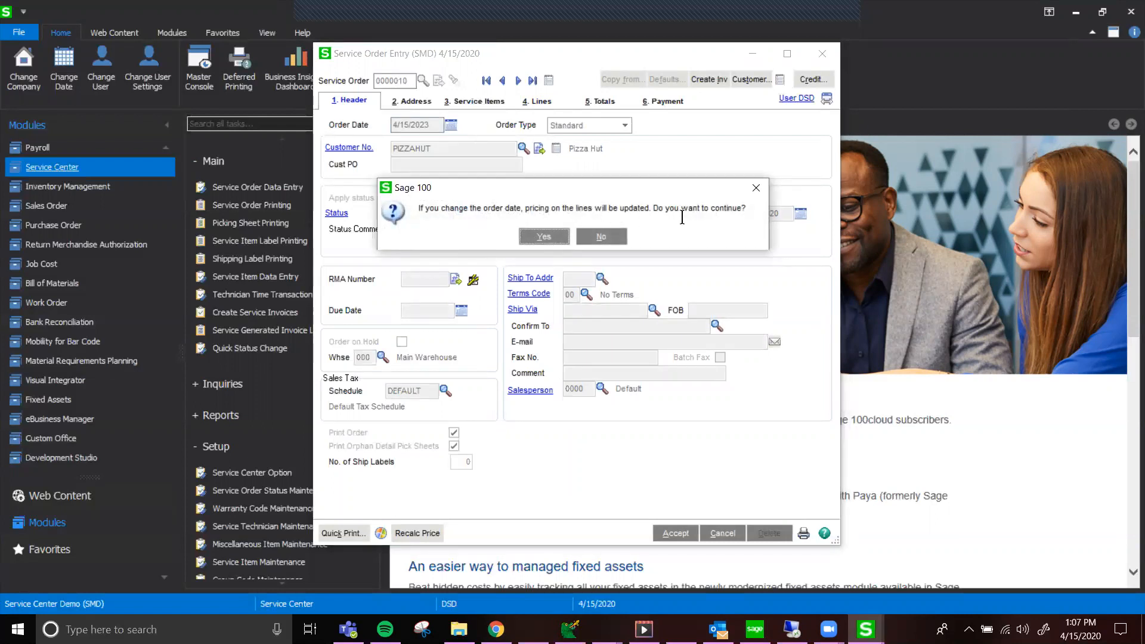
click(545, 236)
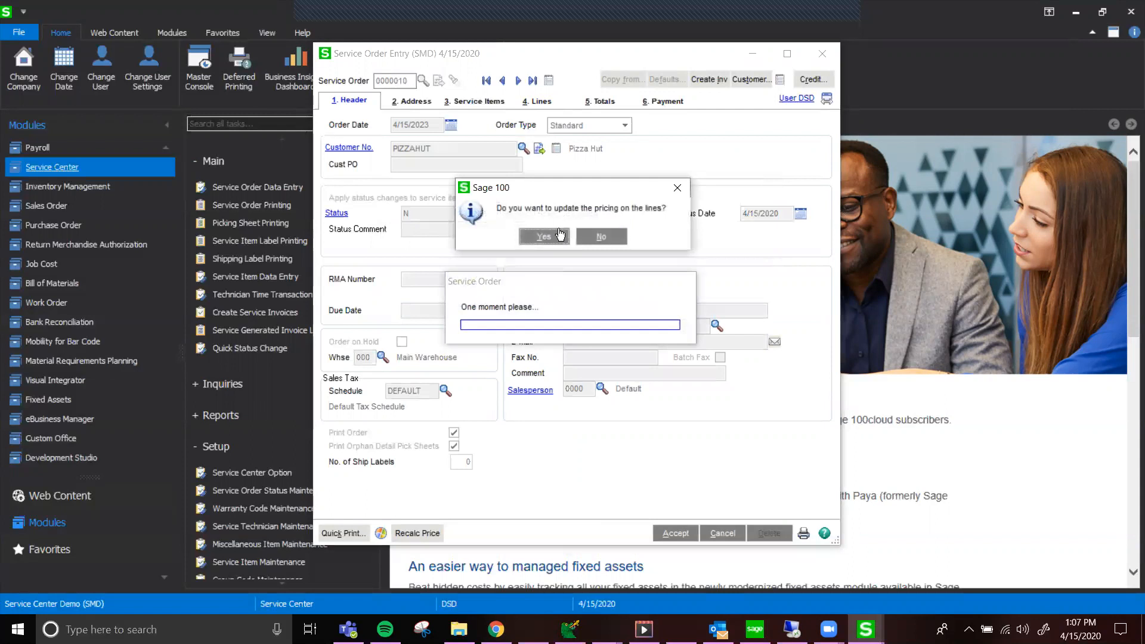
click(559, 235)
click(536, 102)
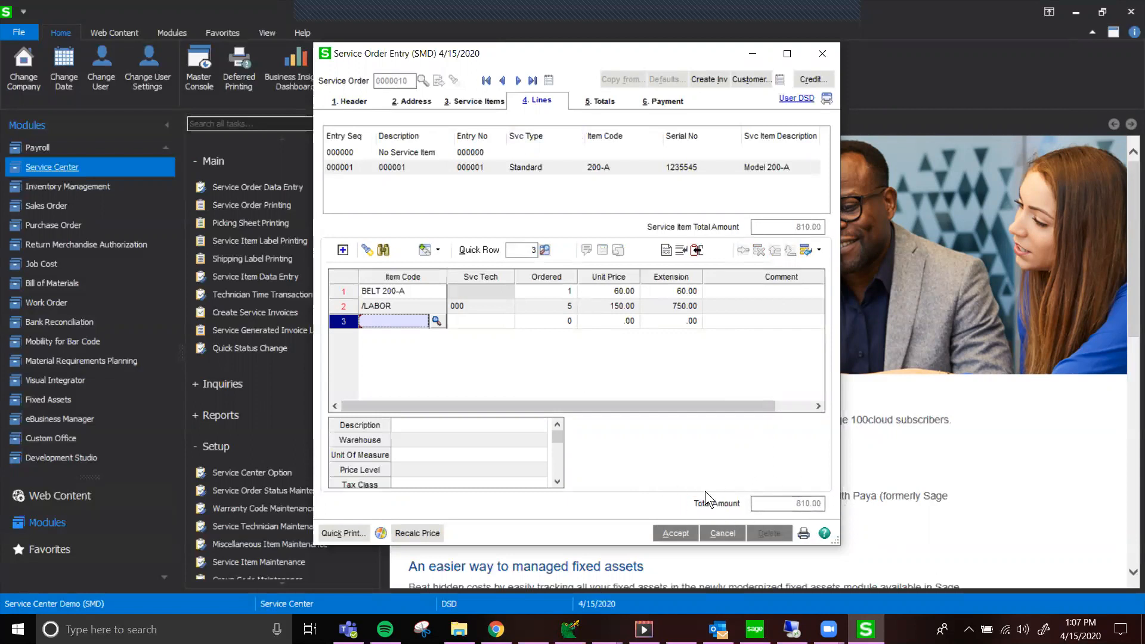
Step: Restore the order date to 4/15/2020, reprice the lines, and review the belt and labor amounts
click(352, 107)
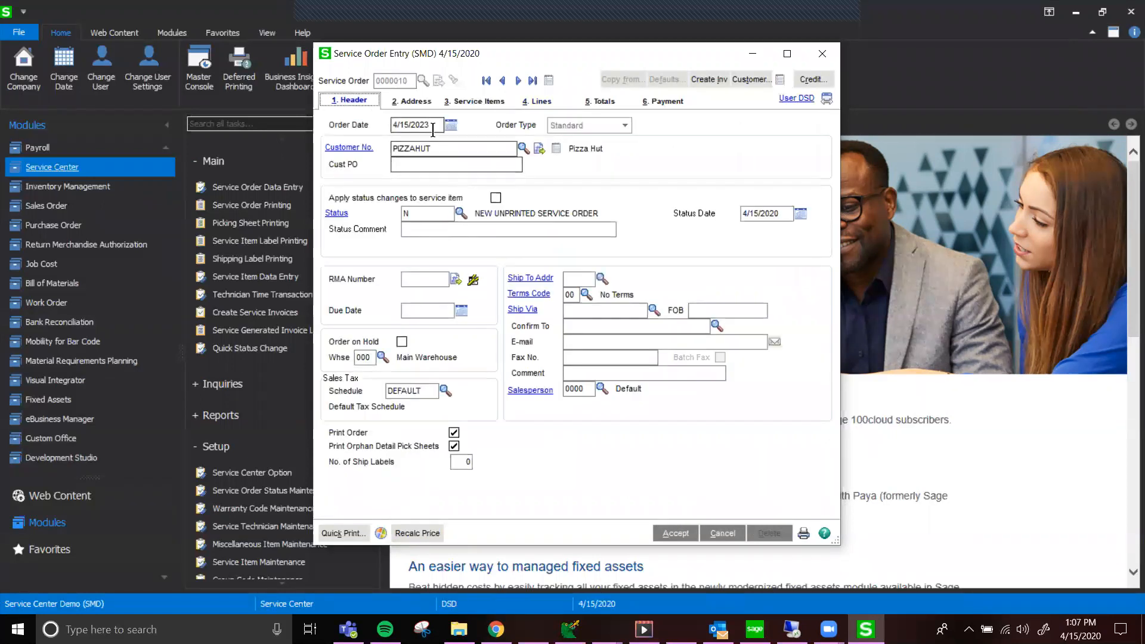
click(433, 128)
key(BackSpace)
text(0)
key(Tab)
click(534, 245)
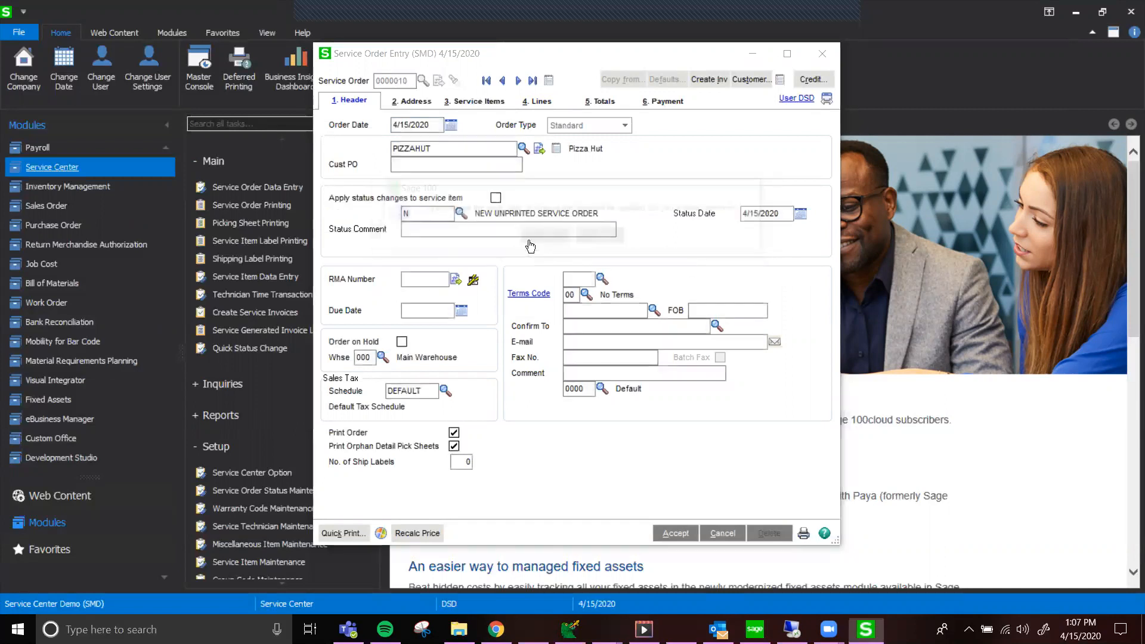
click(543, 236)
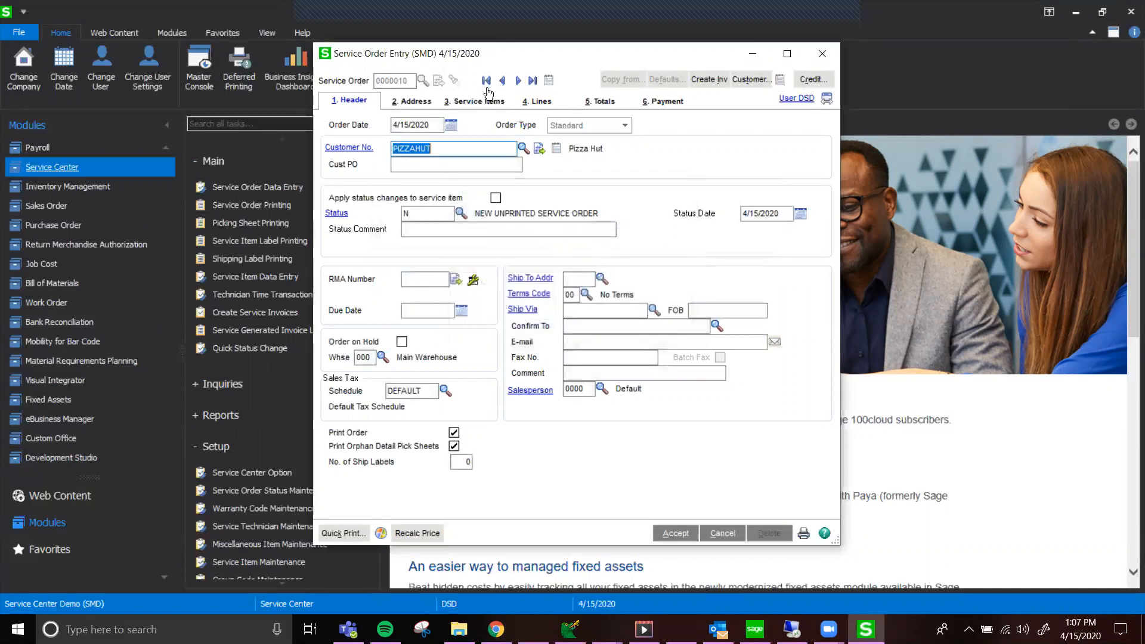
click(540, 100)
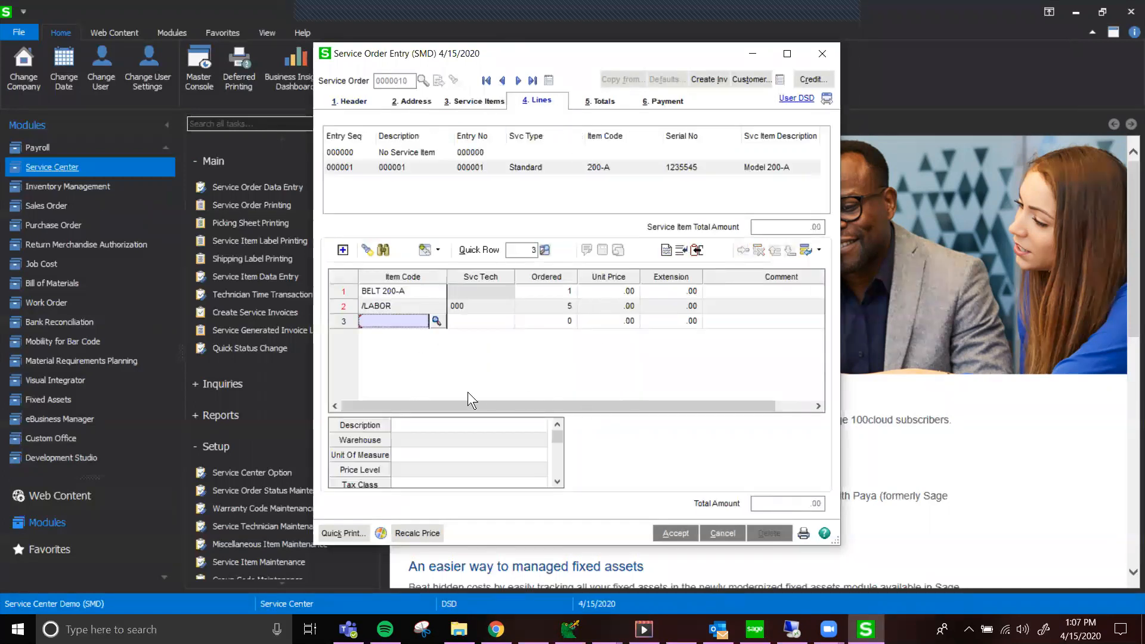
Step: Review the service order's totals and payment details, and return to its lines
click(599, 101)
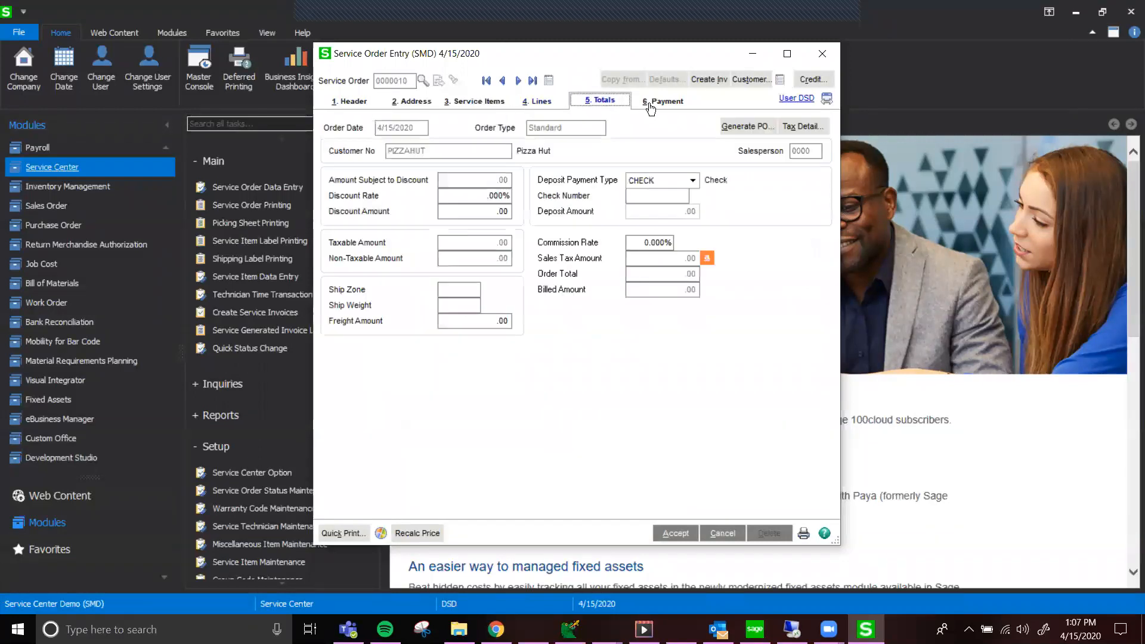
click(649, 104)
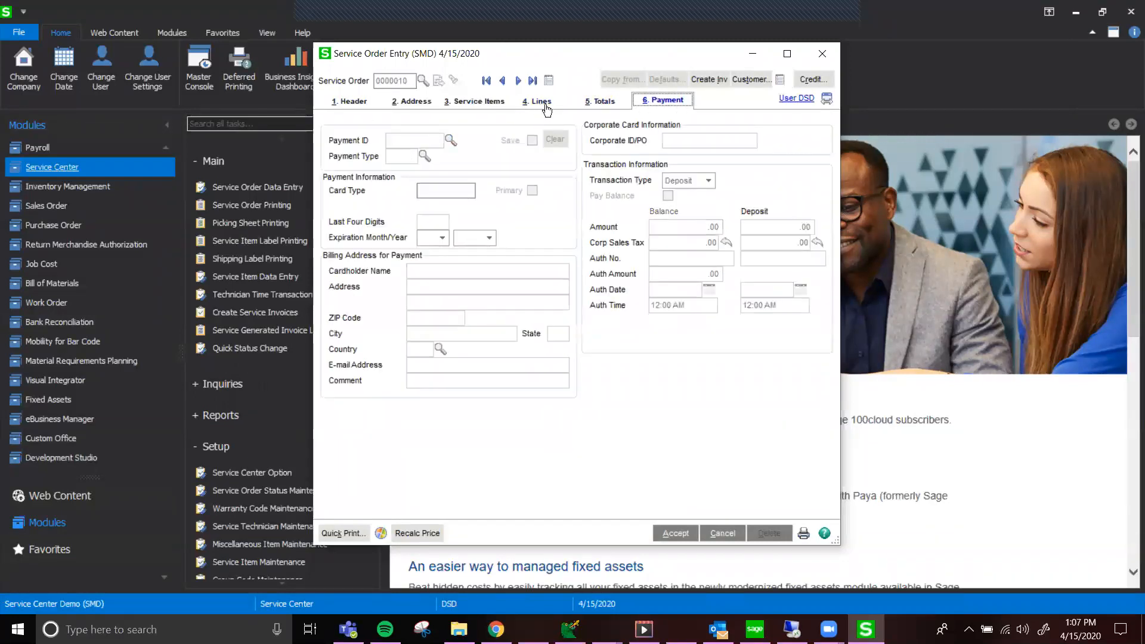
click(545, 106)
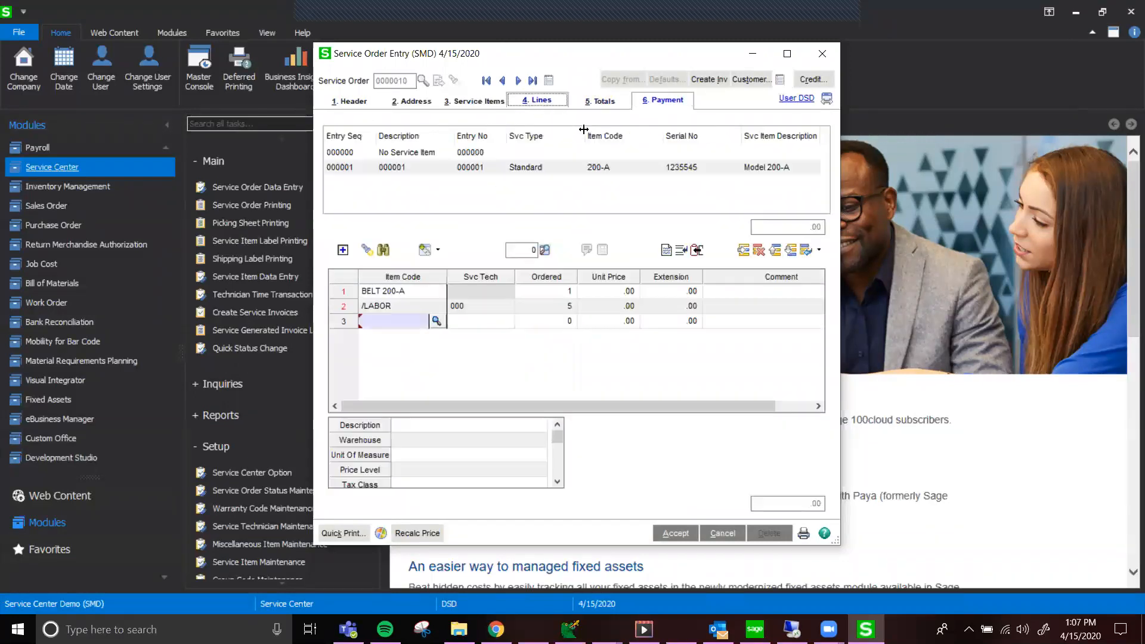
Step: Open the Pizza Hut customer record from the service order and check its service history
click(750, 80)
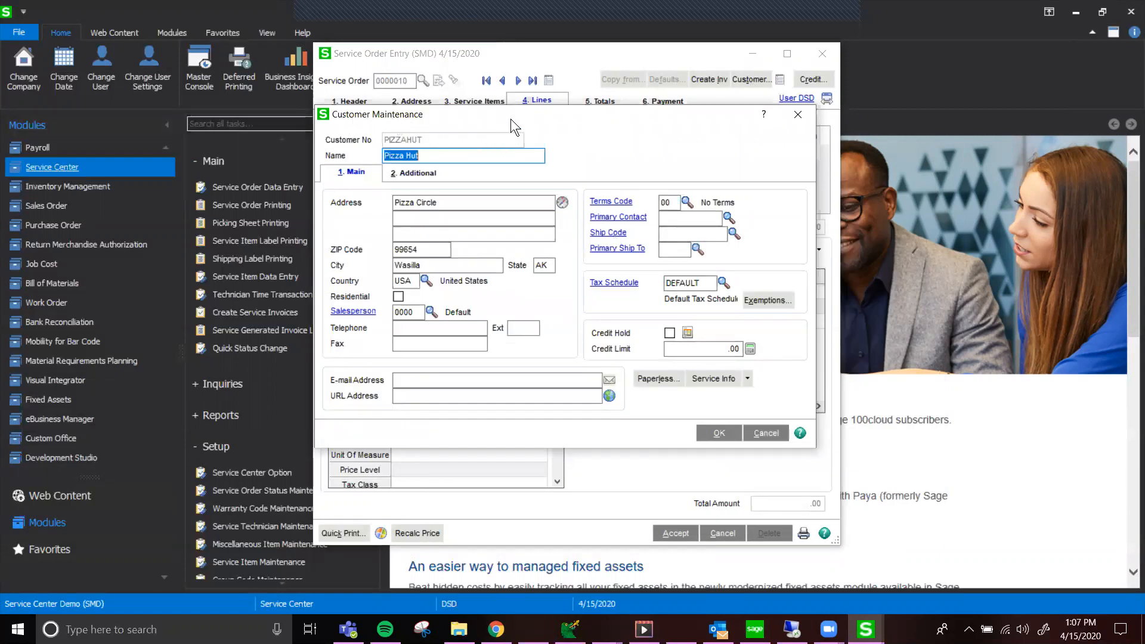
drag(511, 115, 513, 68)
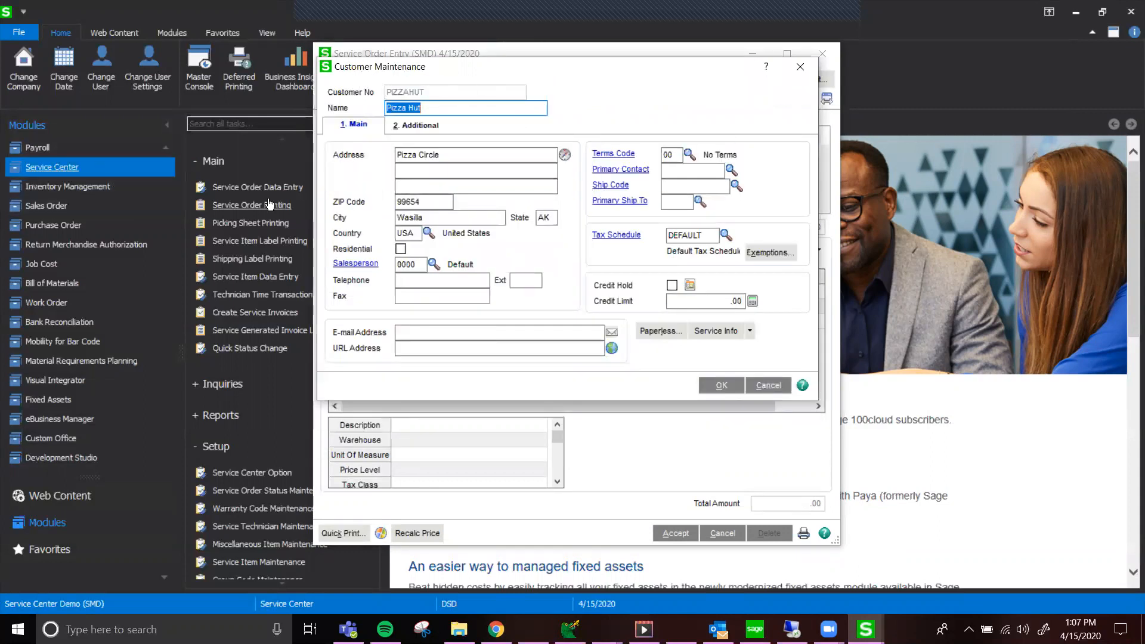
click(747, 331)
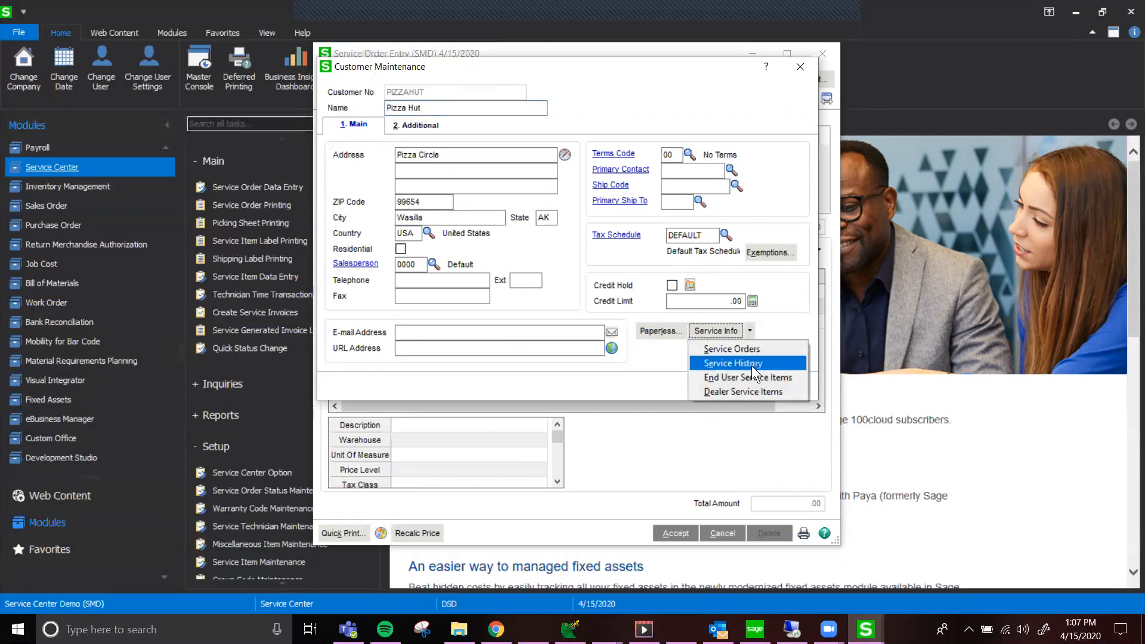
click(752, 365)
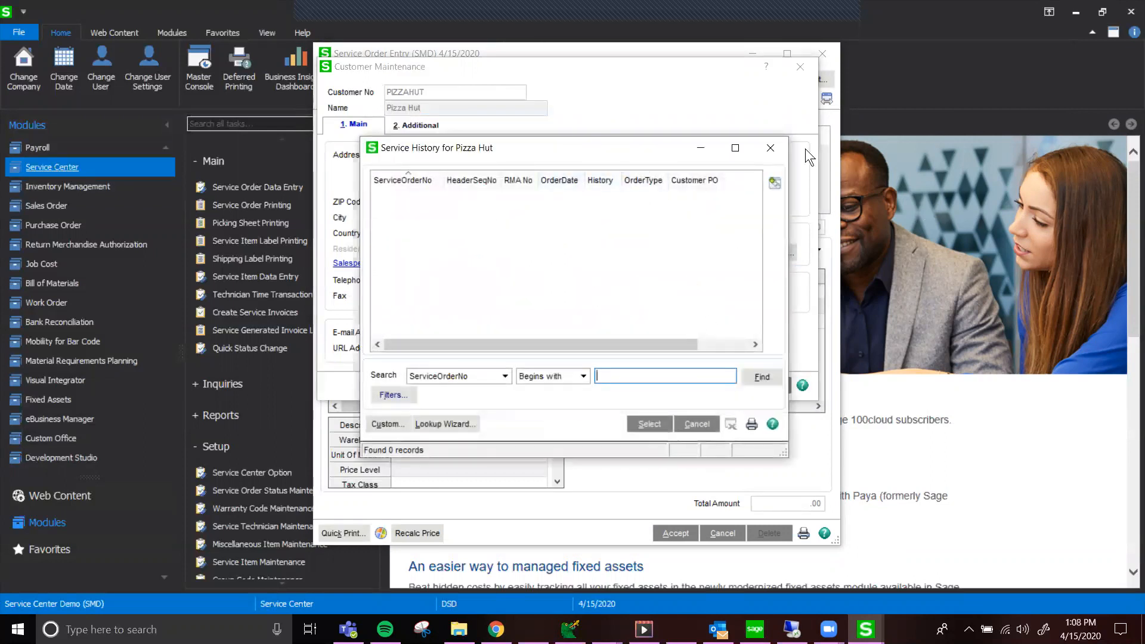
click(769, 147)
Step: Check Pizza Hut's service orders and dealer service items, and return to the service order
click(747, 331)
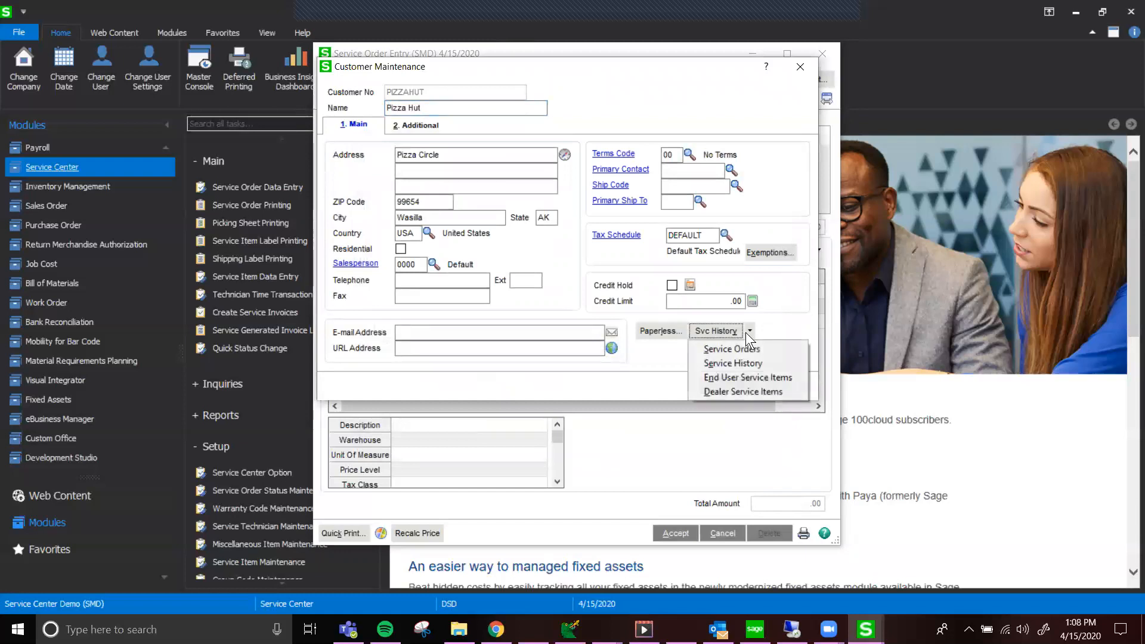
click(758, 346)
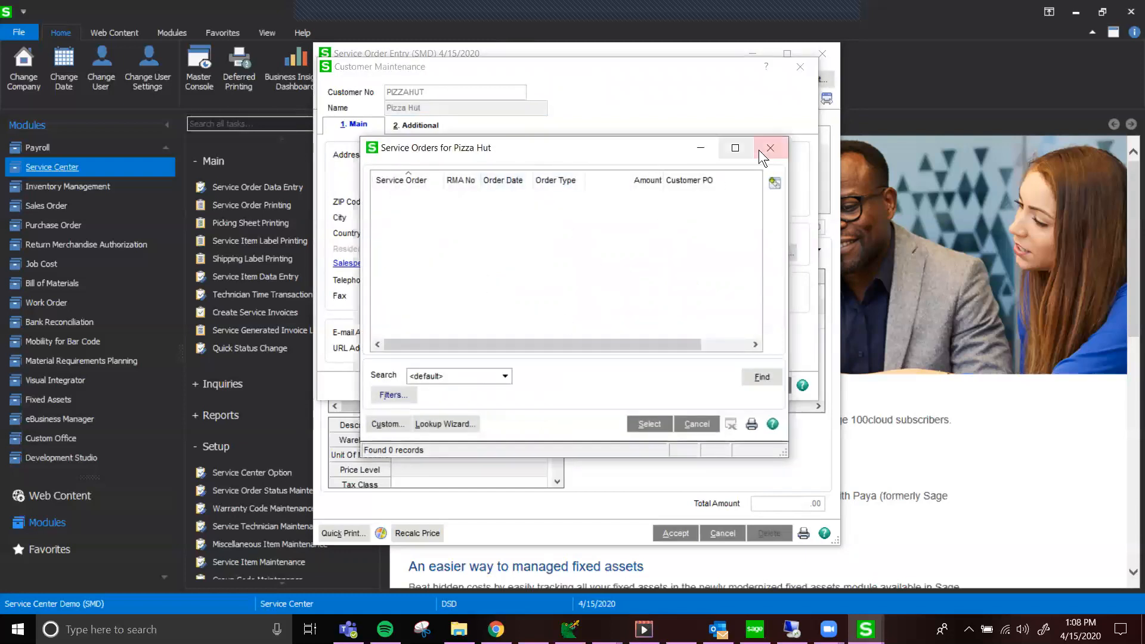
click(758, 149)
click(750, 331)
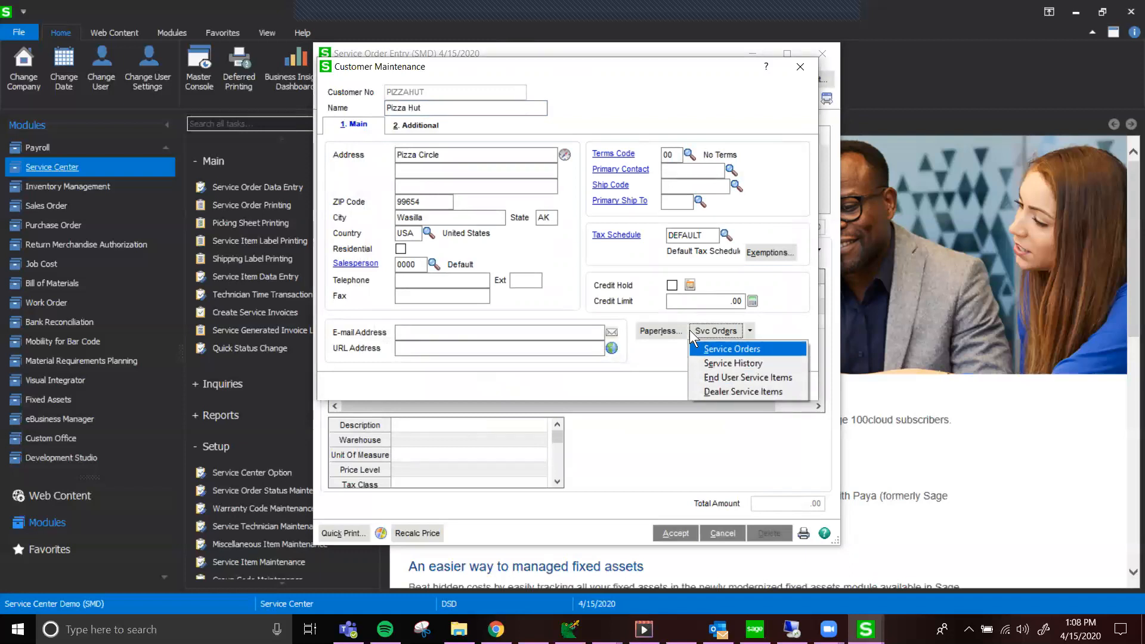
click(710, 392)
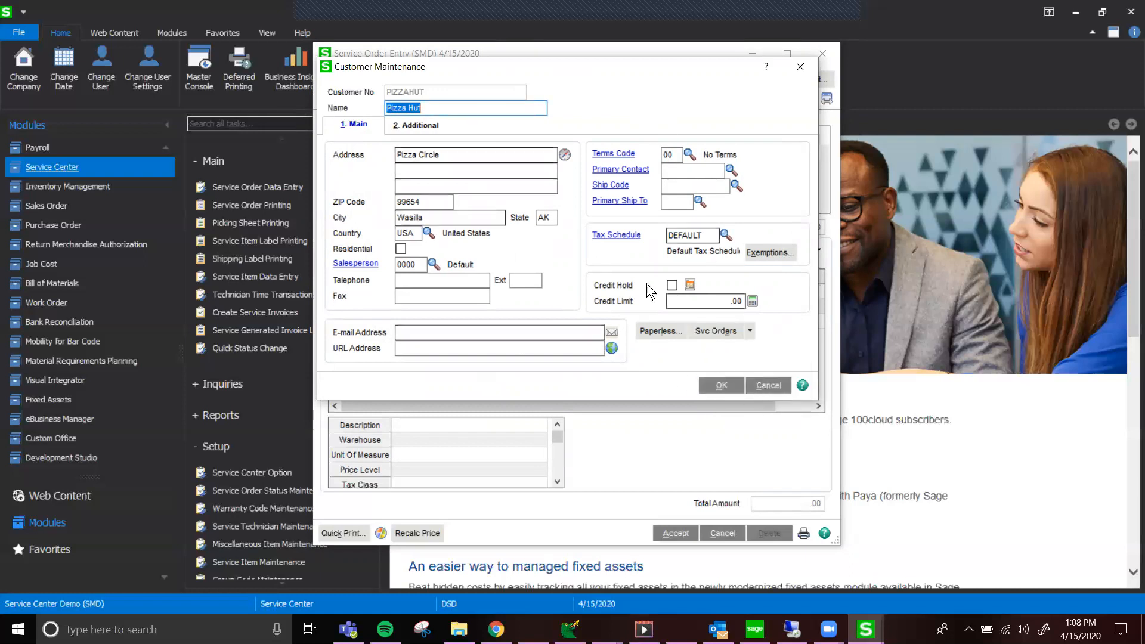
click(721, 385)
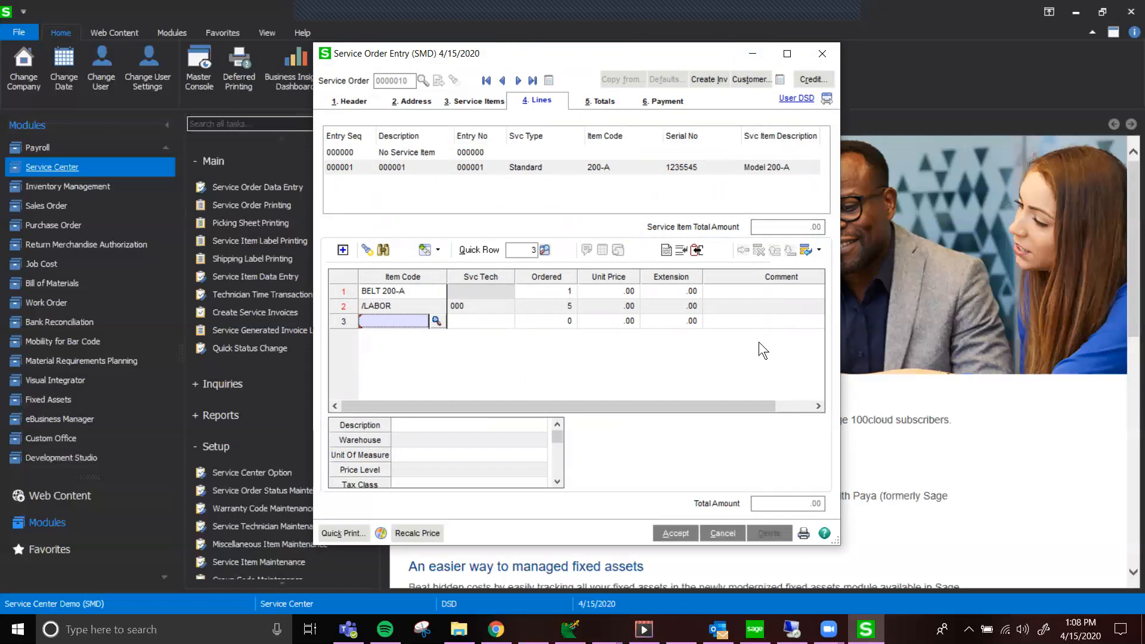
Step: Save the Pizza Hut service order and close Service Order Entry
click(674, 533)
click(672, 532)
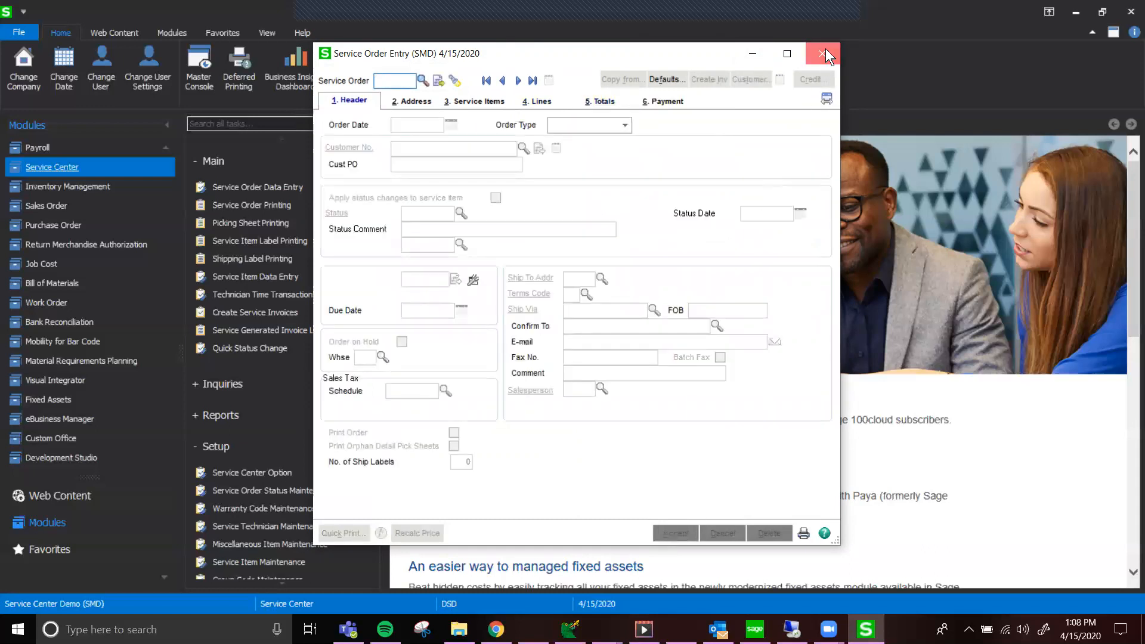
click(823, 52)
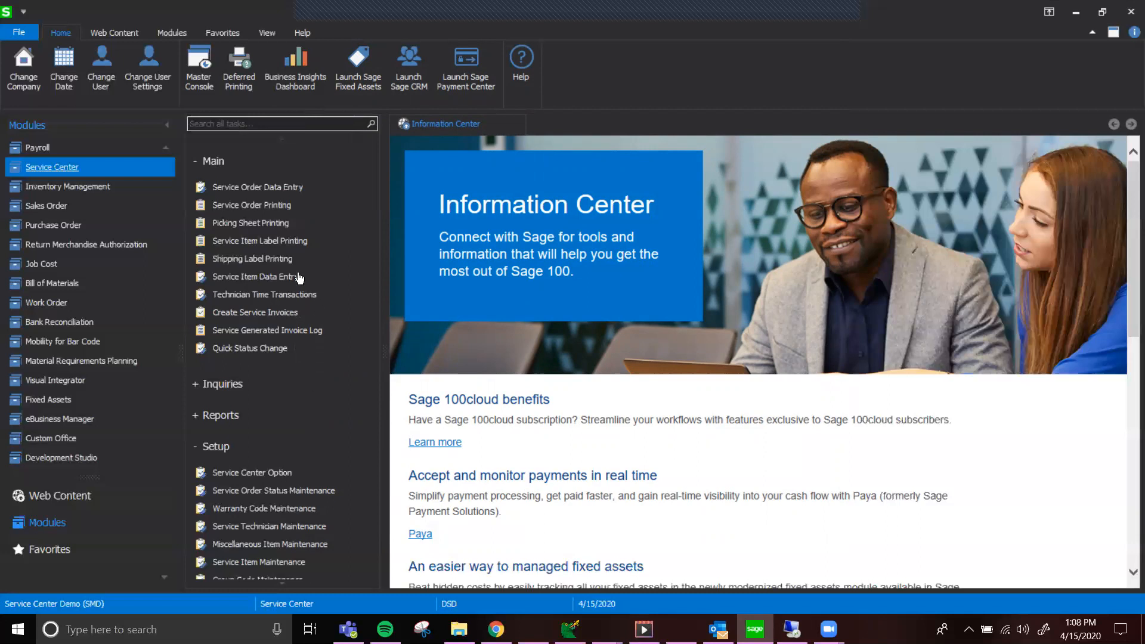
Step: Open Service Item Data Entry and load the 200-A service item entry from the Pizza Hut service order
click(256, 276)
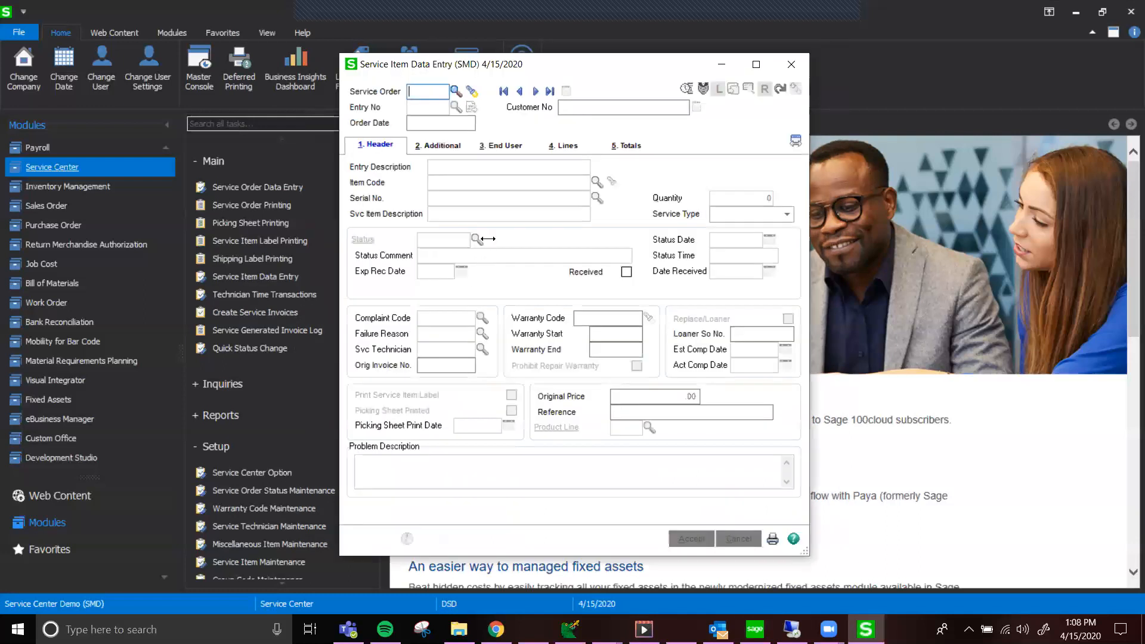
click(455, 92)
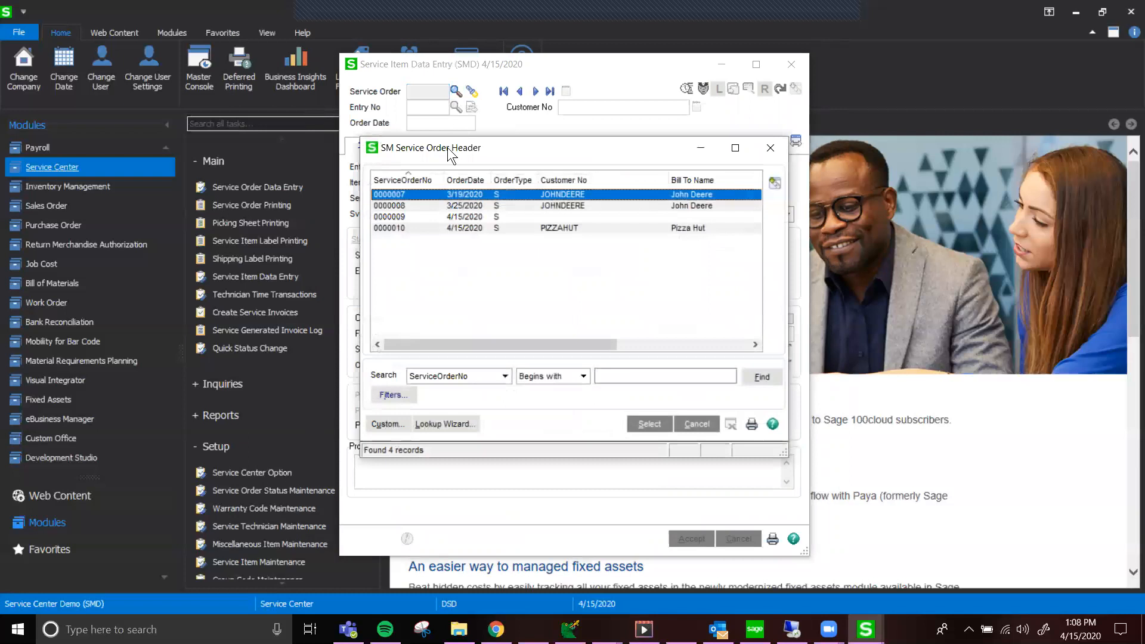
double_click(413, 228)
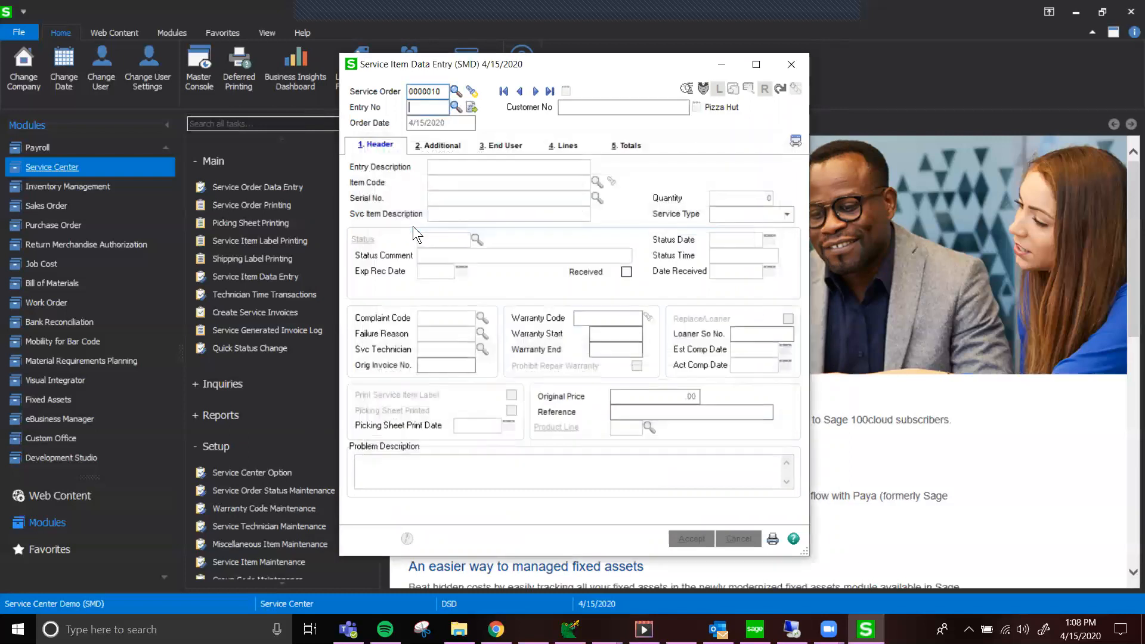
click(458, 106)
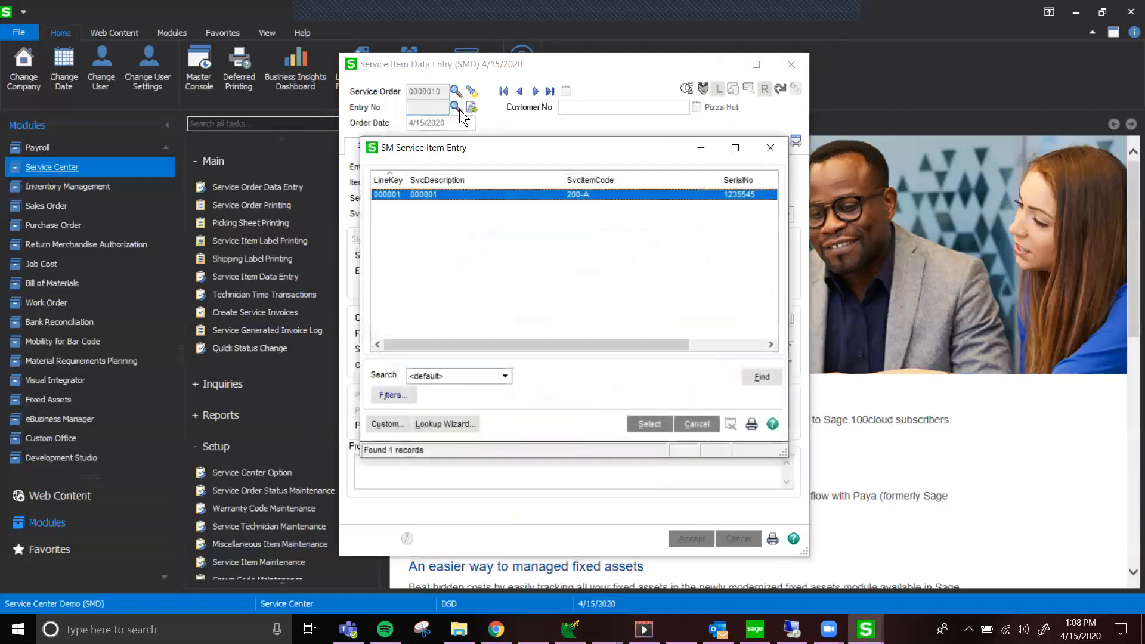
double_click(511, 195)
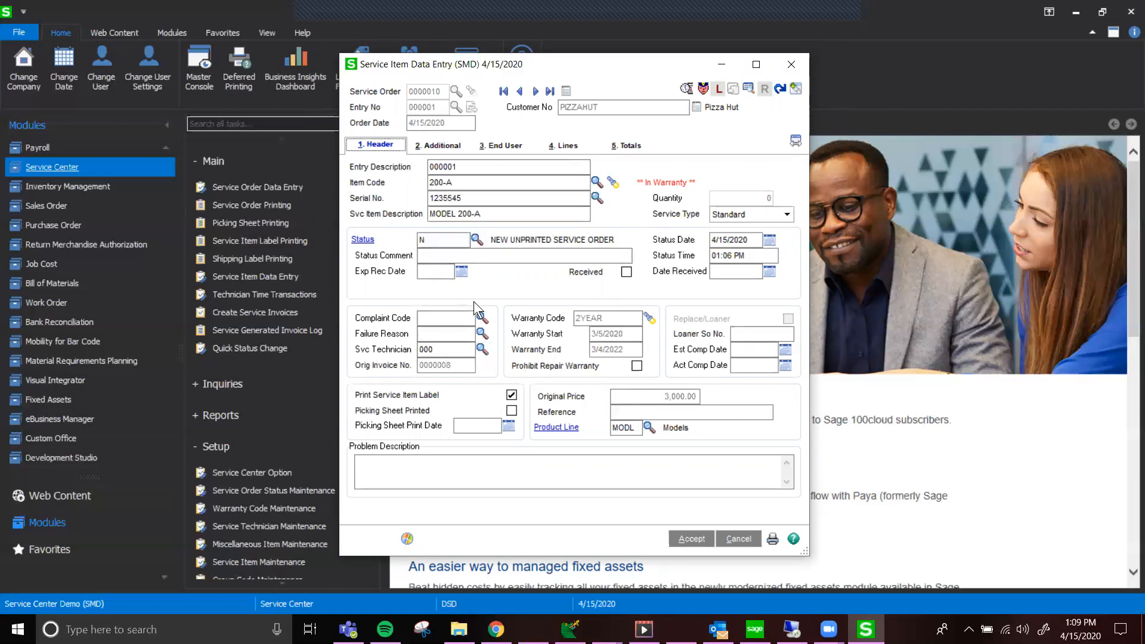
Step: Review the service item entry's additional details, end user information, and part and labor lines
click(451, 145)
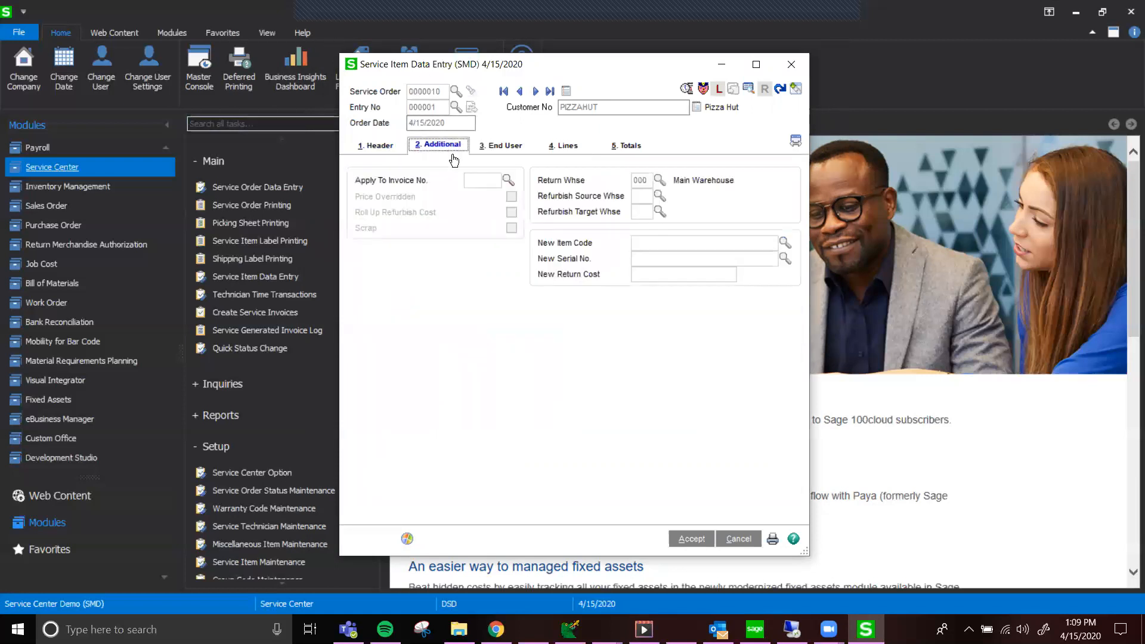
click(505, 149)
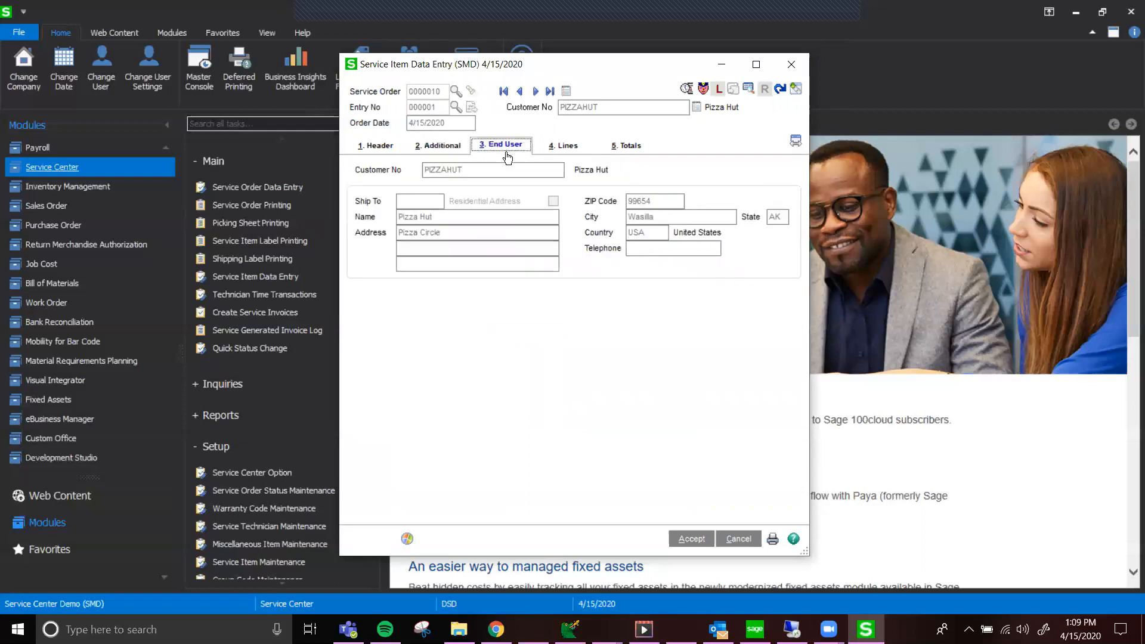
click(551, 149)
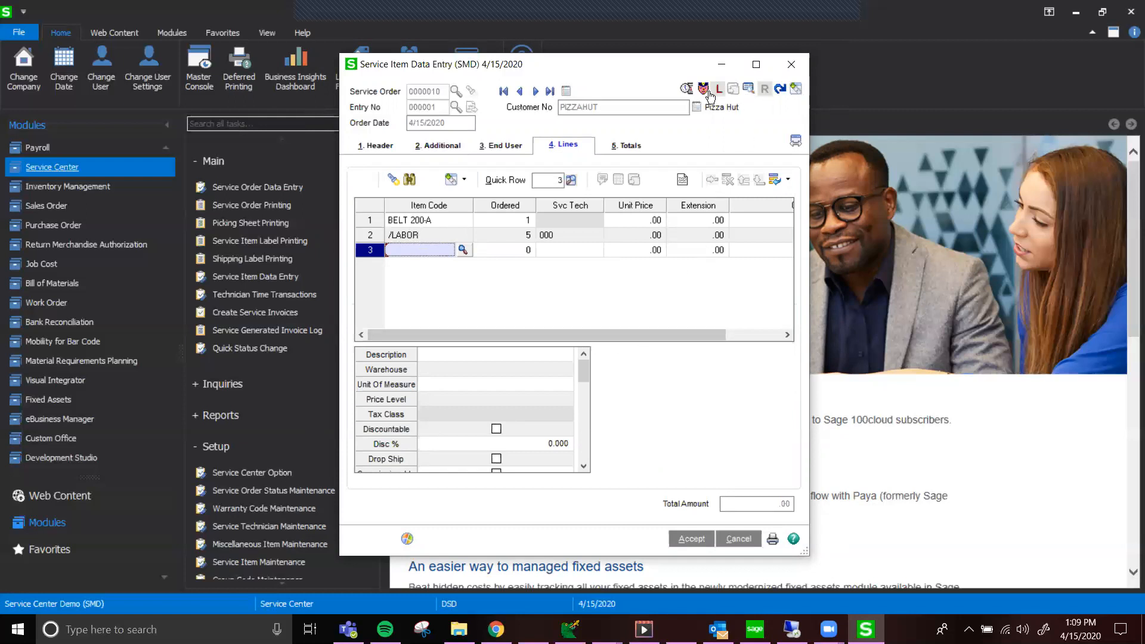
Step: Open the maintenance record for service item 200-A and review its sold-to and end user information
click(748, 91)
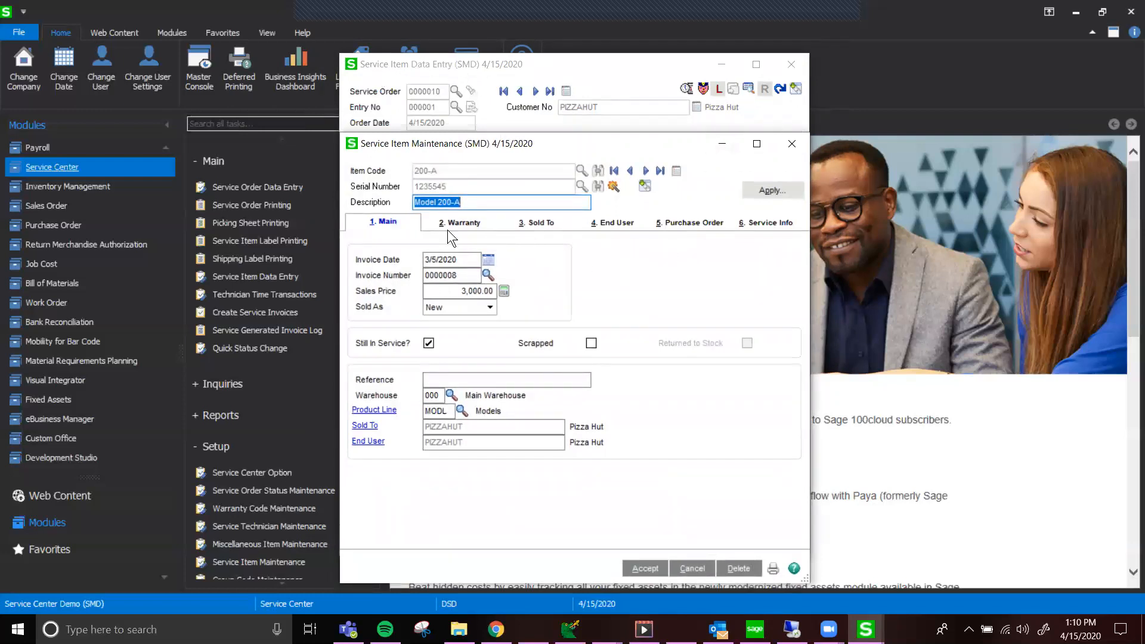
click(528, 222)
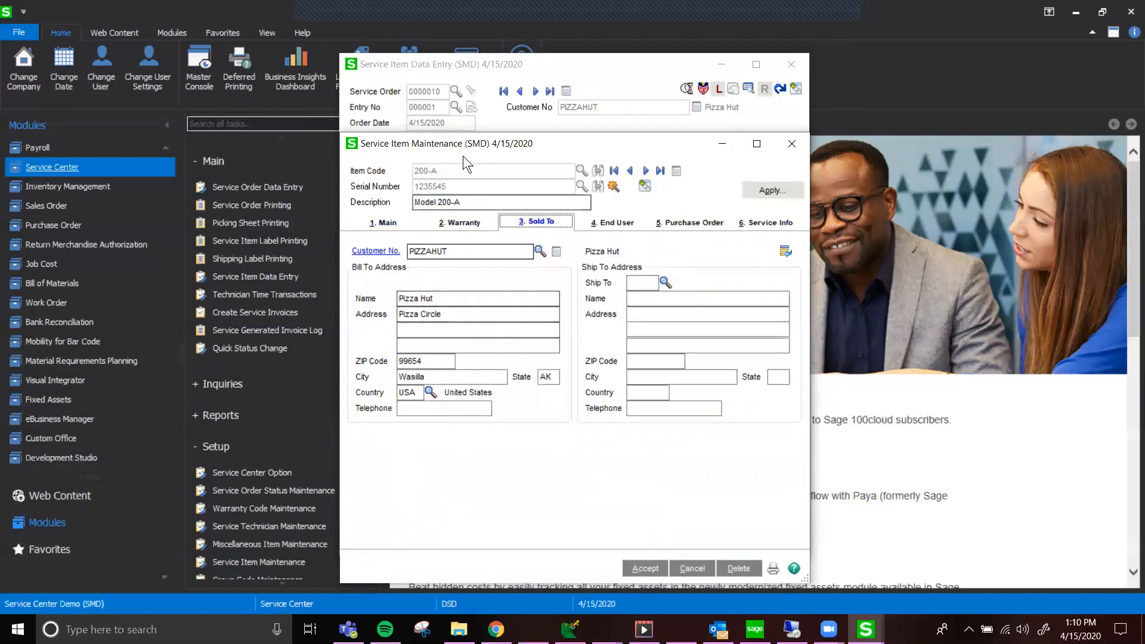
click(596, 225)
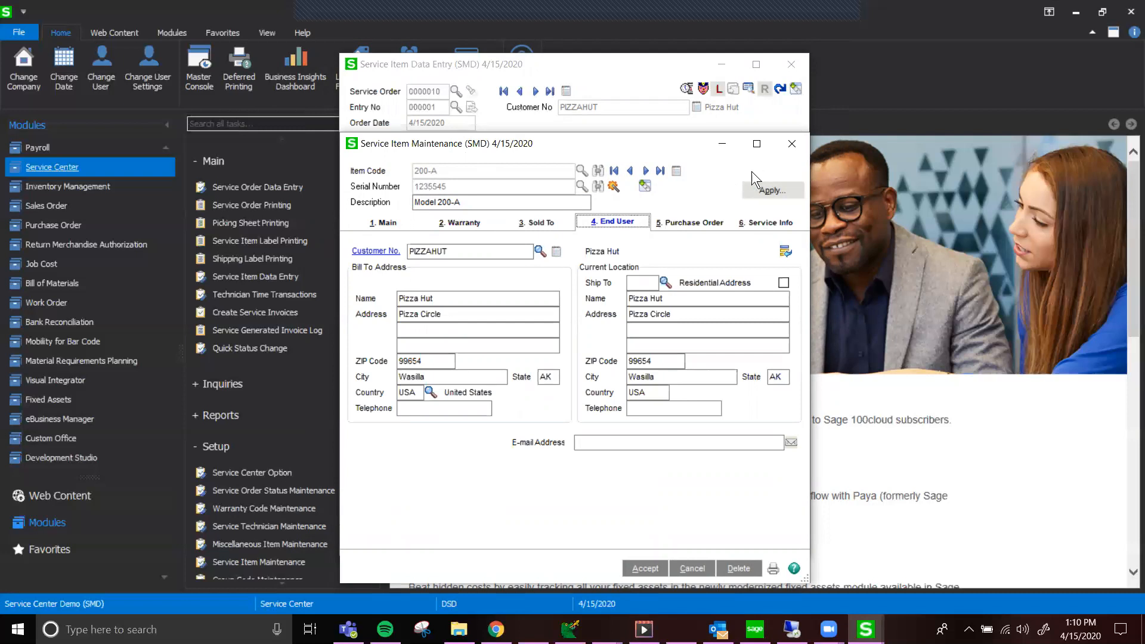
Step: Change the end user of service item 200-A to John Deere and save the record
click(540, 251)
double_click(416, 226)
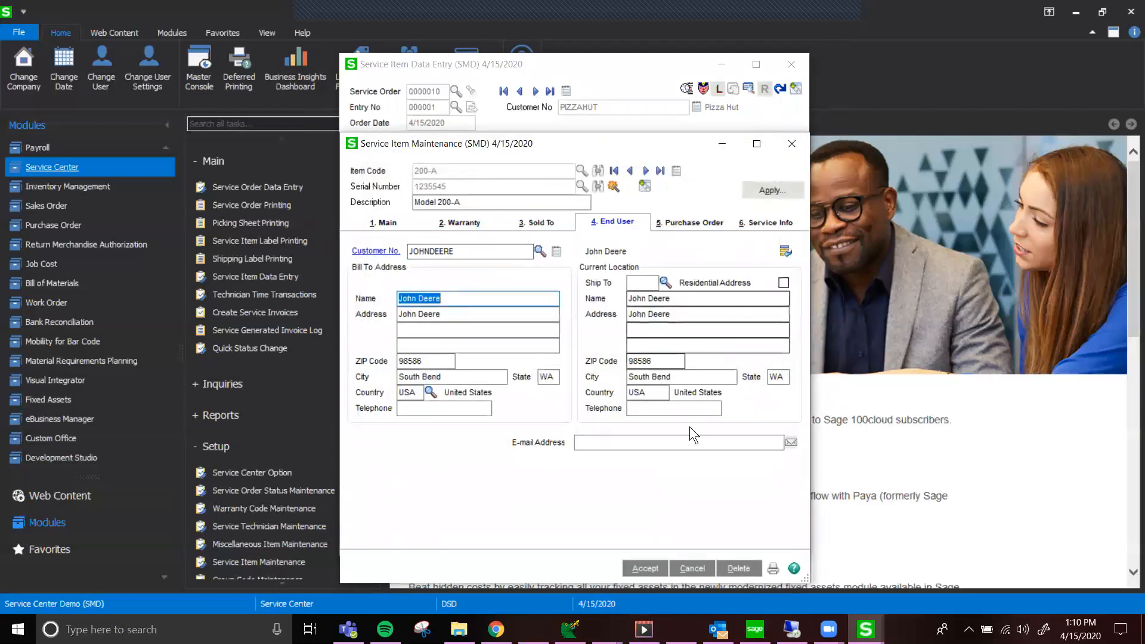
click(645, 568)
Step: Open the maintenance record for service item 100-A and examine its owner change history
click(631, 171)
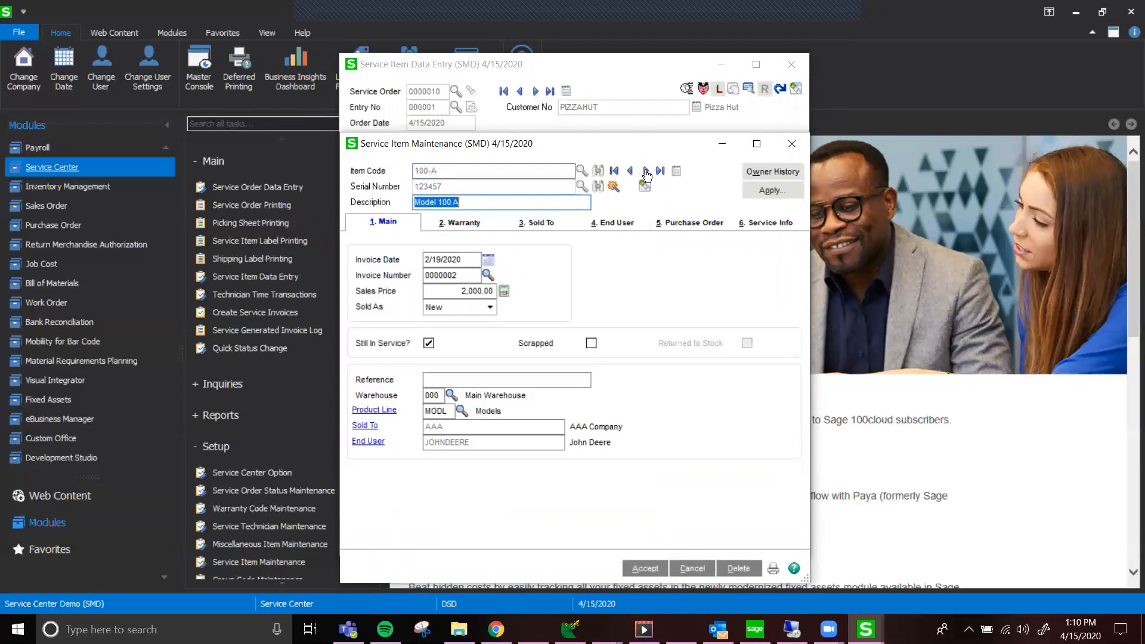
click(770, 173)
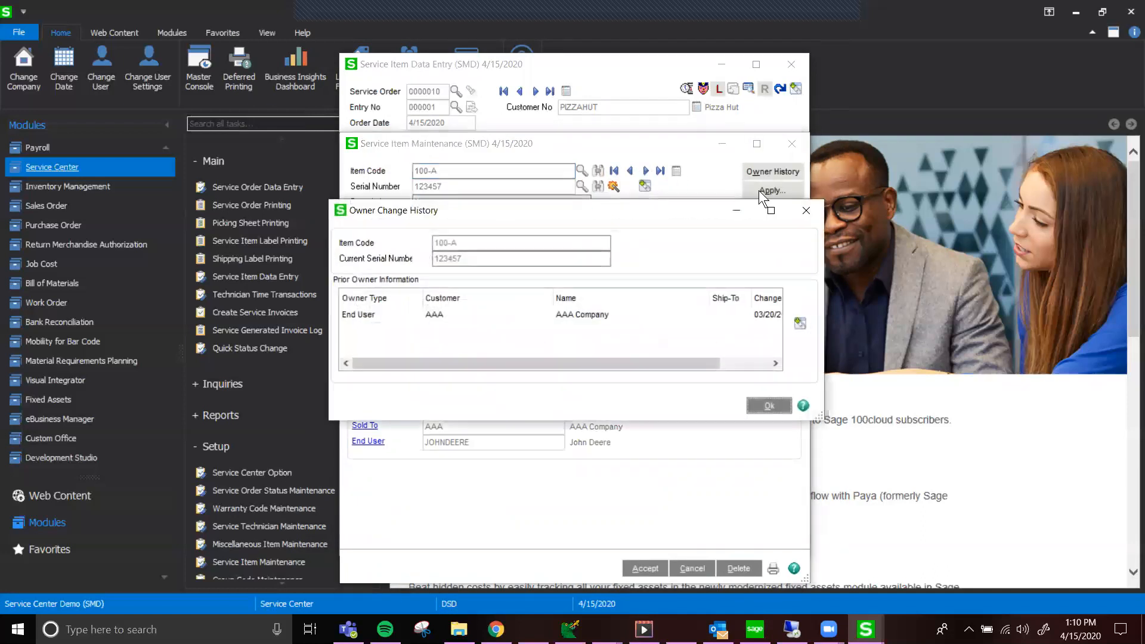
click(472, 313)
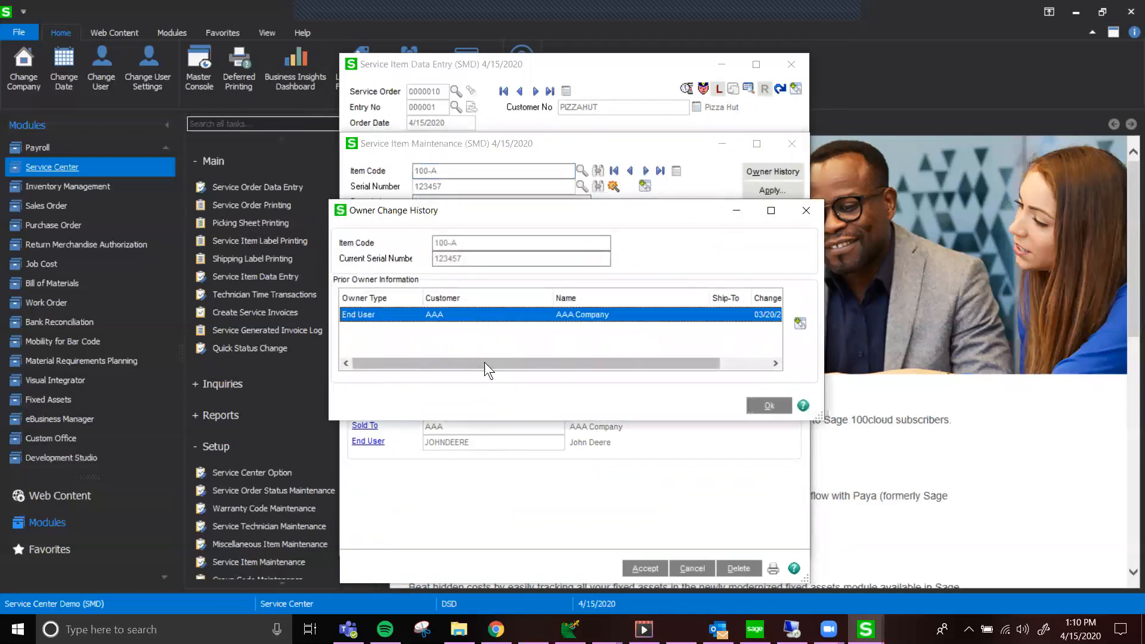
drag(474, 360, 443, 378)
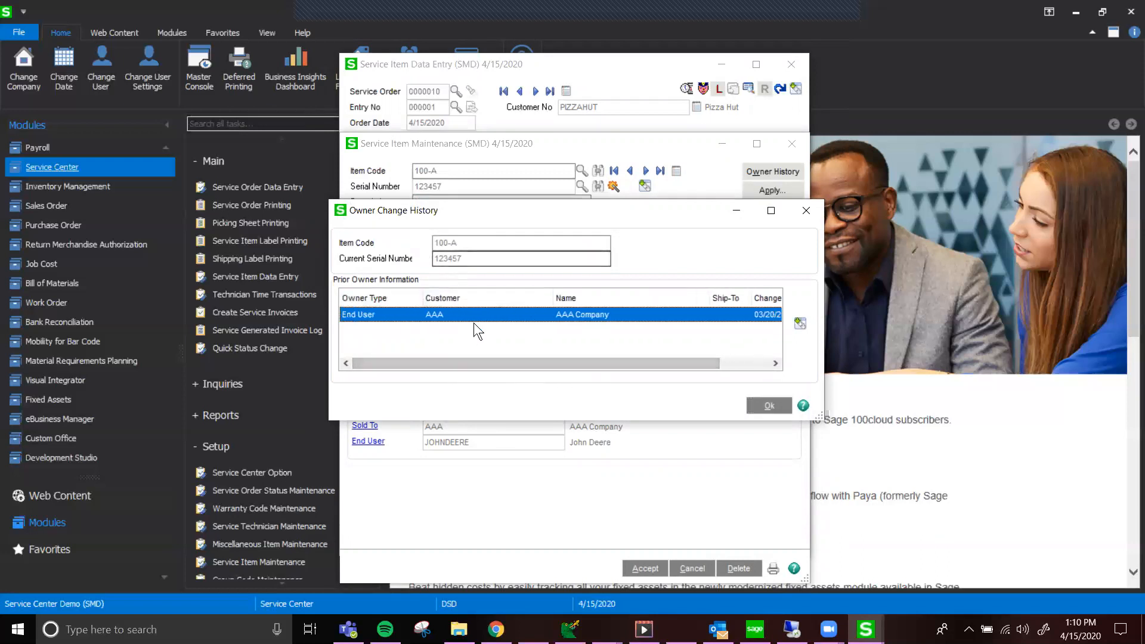
click(769, 405)
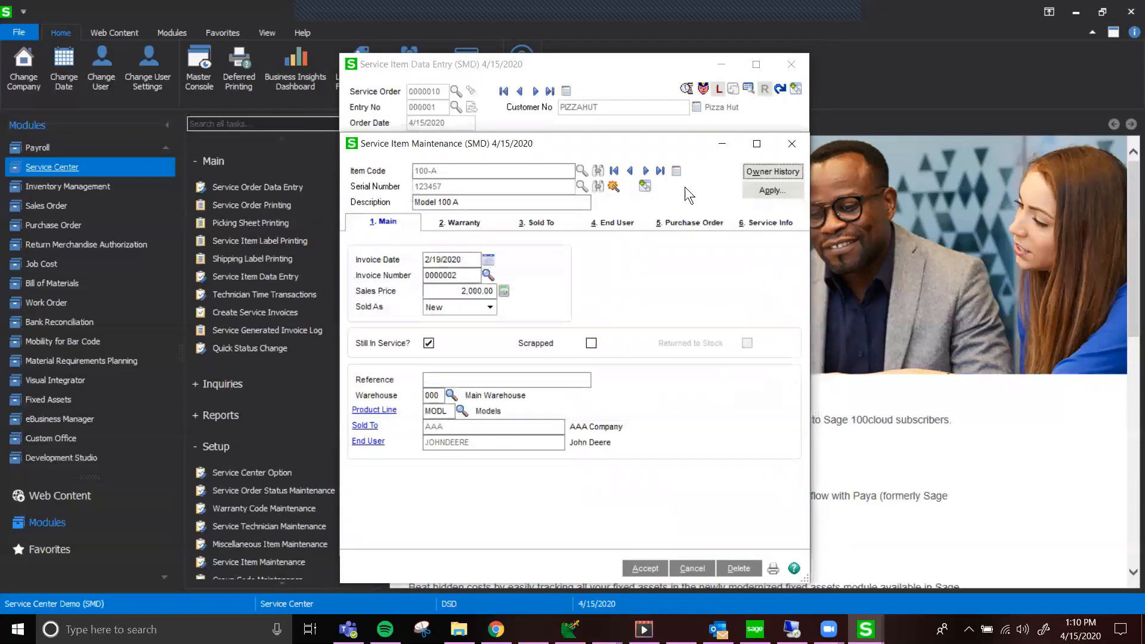
Step: Return to service item 200-A and check the prior owner in its owner change history
click(646, 170)
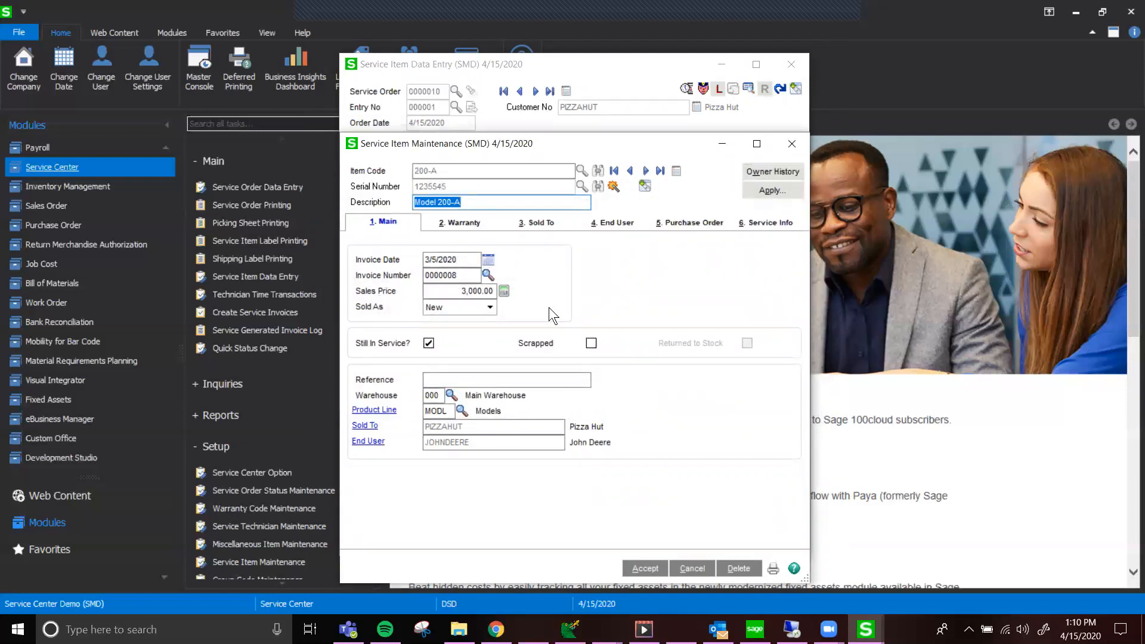
click(762, 171)
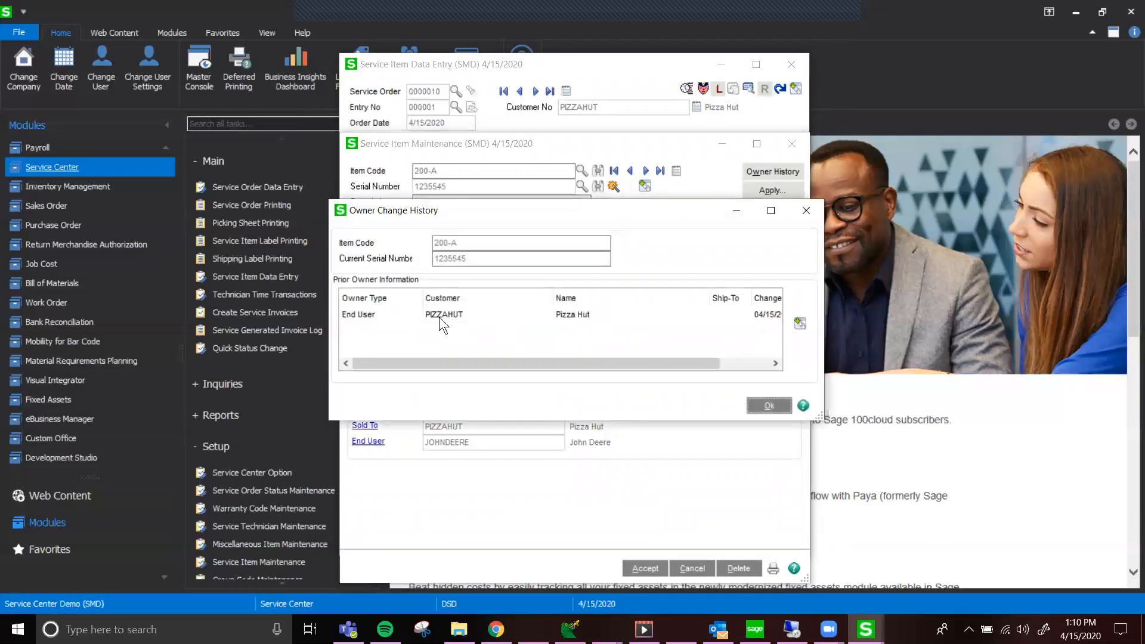
click(439, 317)
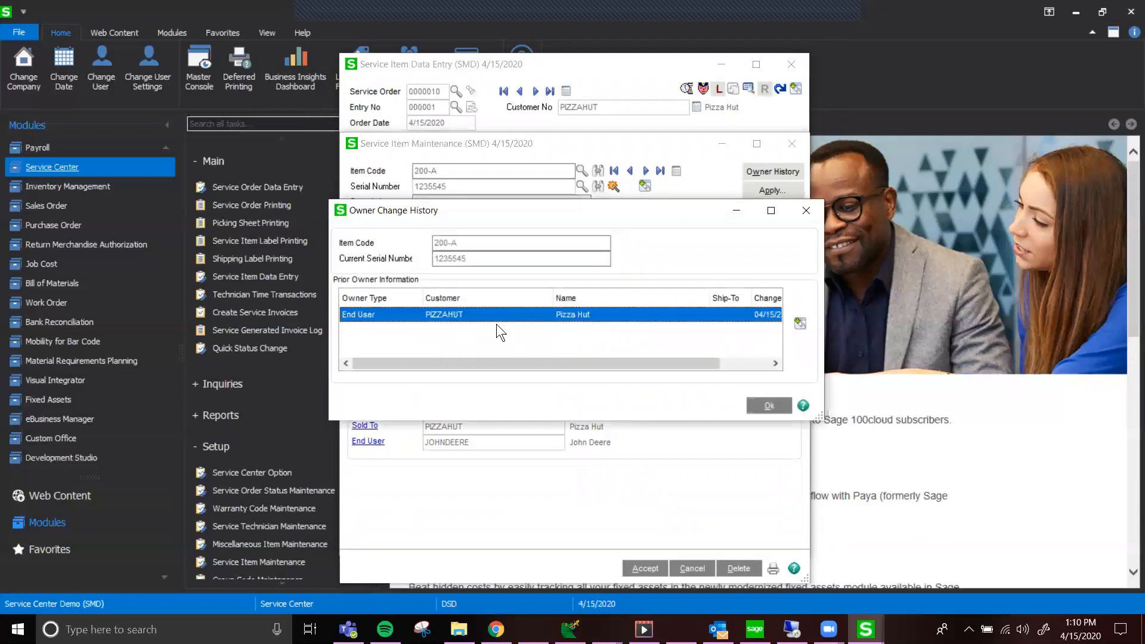
click(769, 405)
Step: Set the end user of service item 200-A back to Pizza Hut and save the record
click(598, 233)
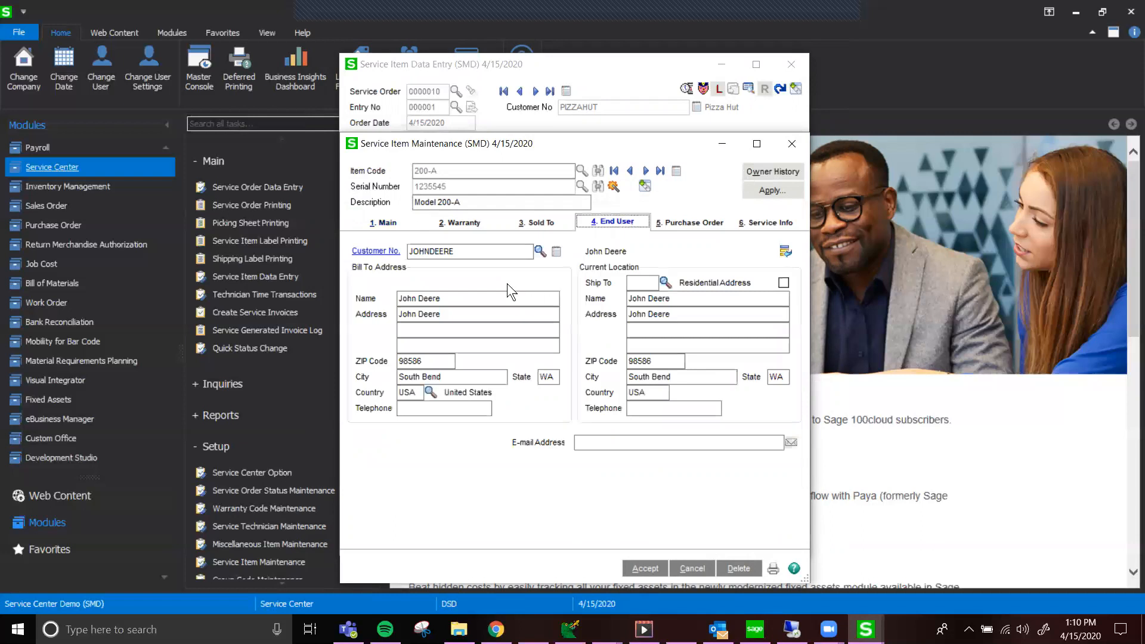
click(540, 255)
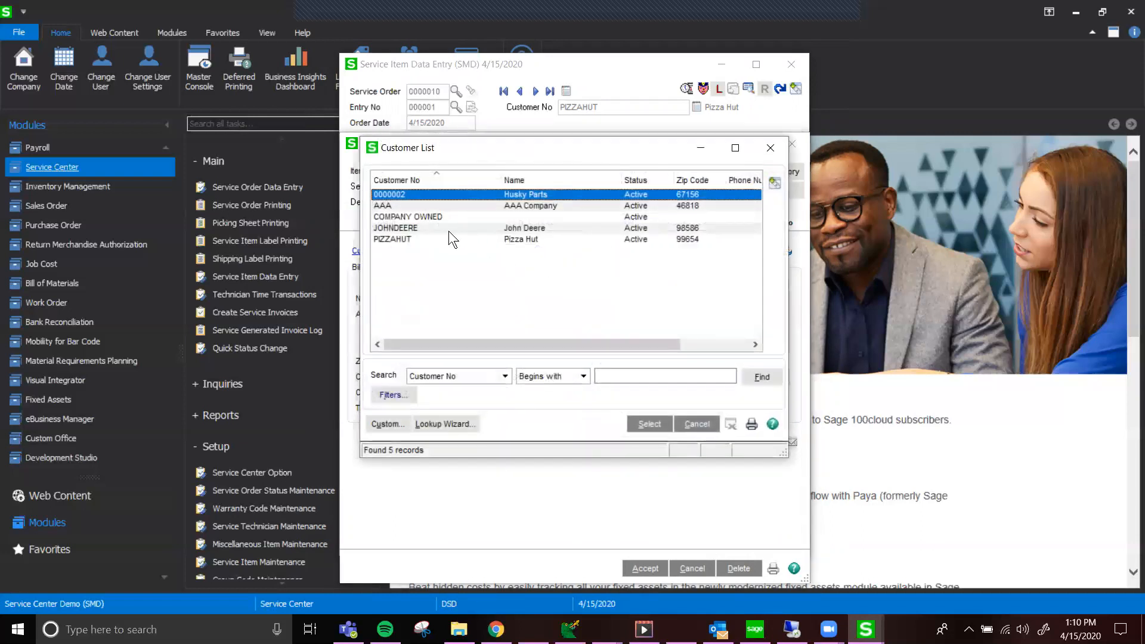
double_click(433, 238)
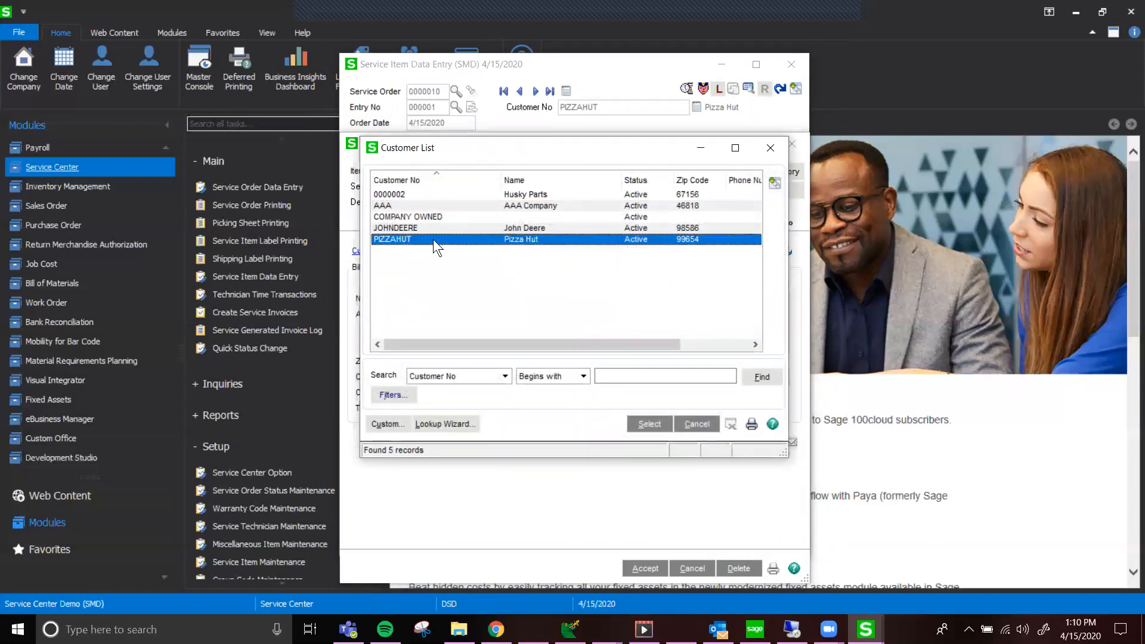
click(643, 566)
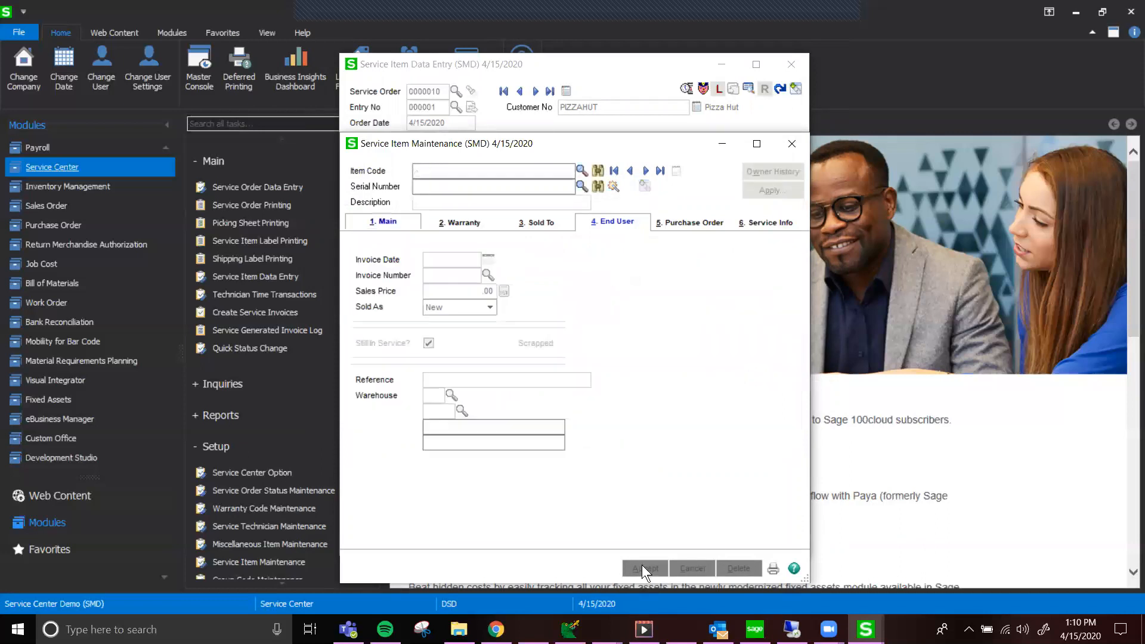
Step: Close service item maintenance, check the totals of the Pizza Hut service item entry, accept it and close the entry window
click(790, 144)
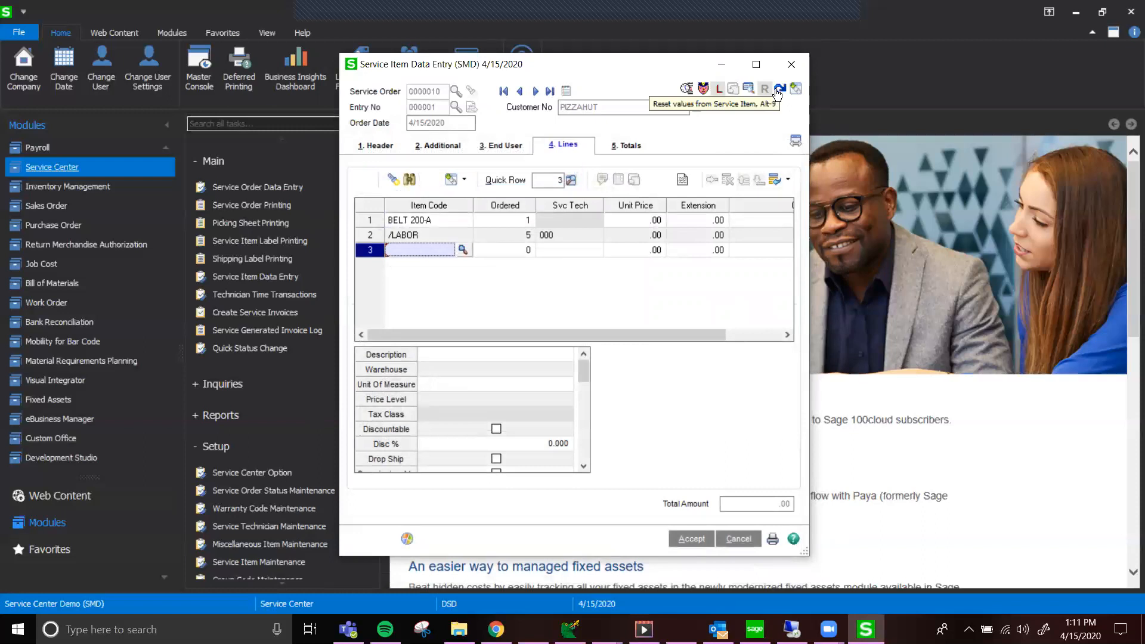
click(641, 150)
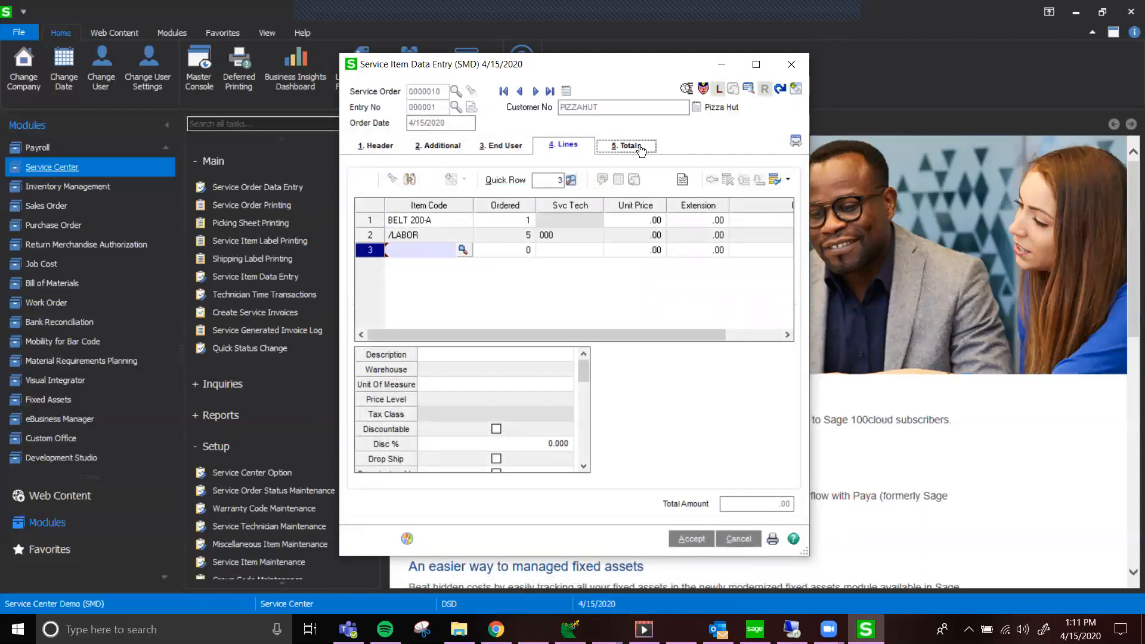
click(700, 543)
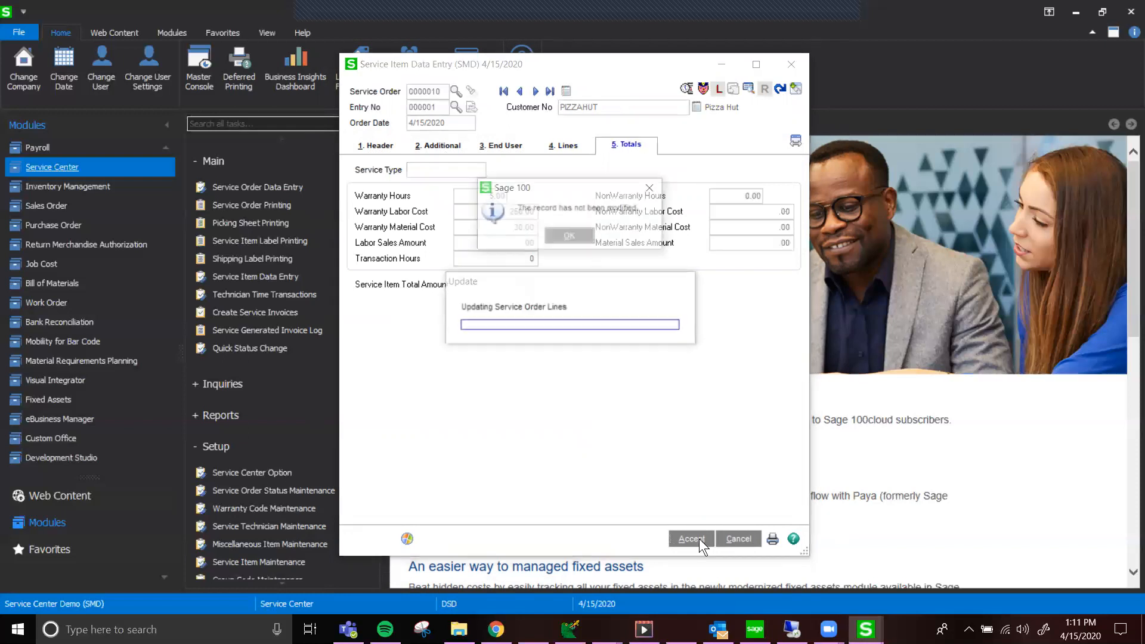
click(573, 237)
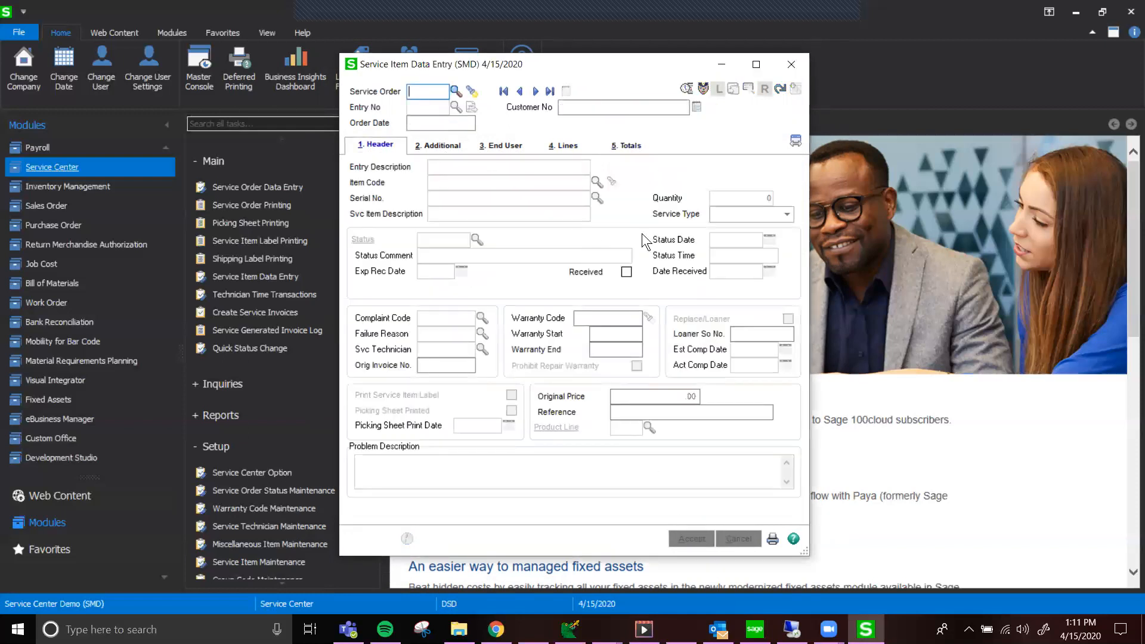
click(793, 63)
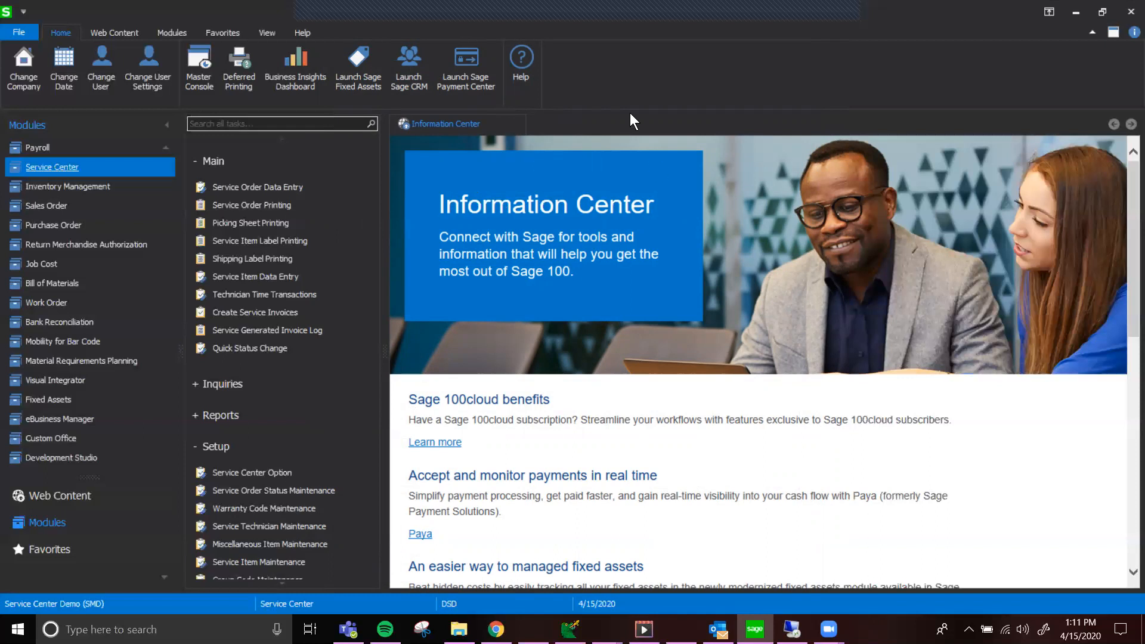
Step: Switch to the Sales Order module
scroll(156, 225, up, 3)
scroll(156, 225, up, 5)
click(48, 395)
click(250, 187)
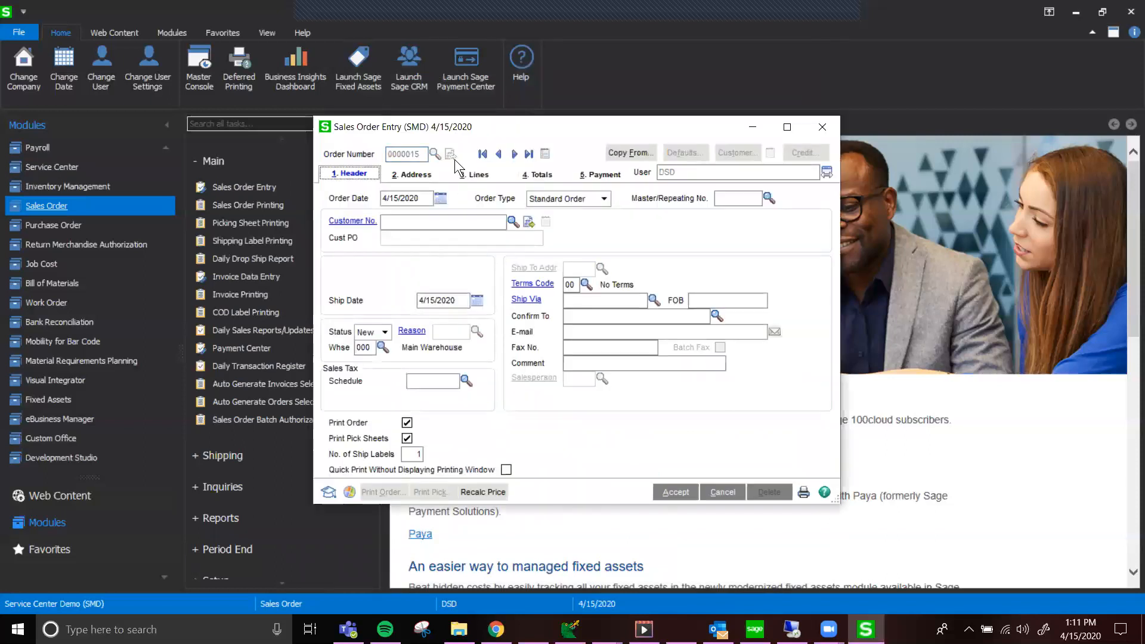
click(417, 157)
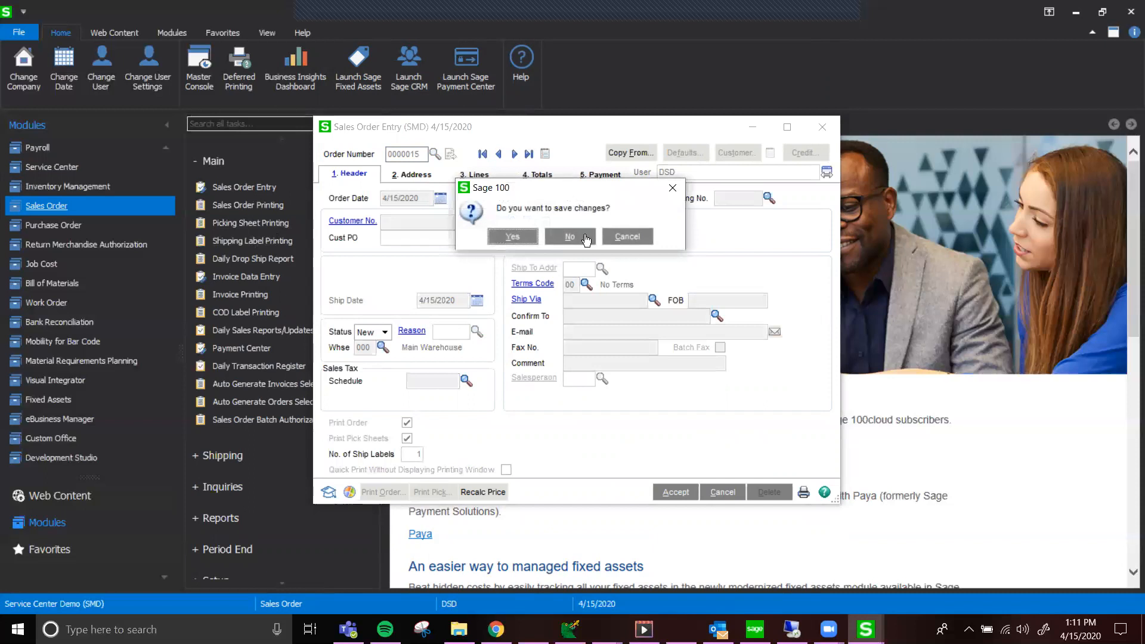
click(586, 239)
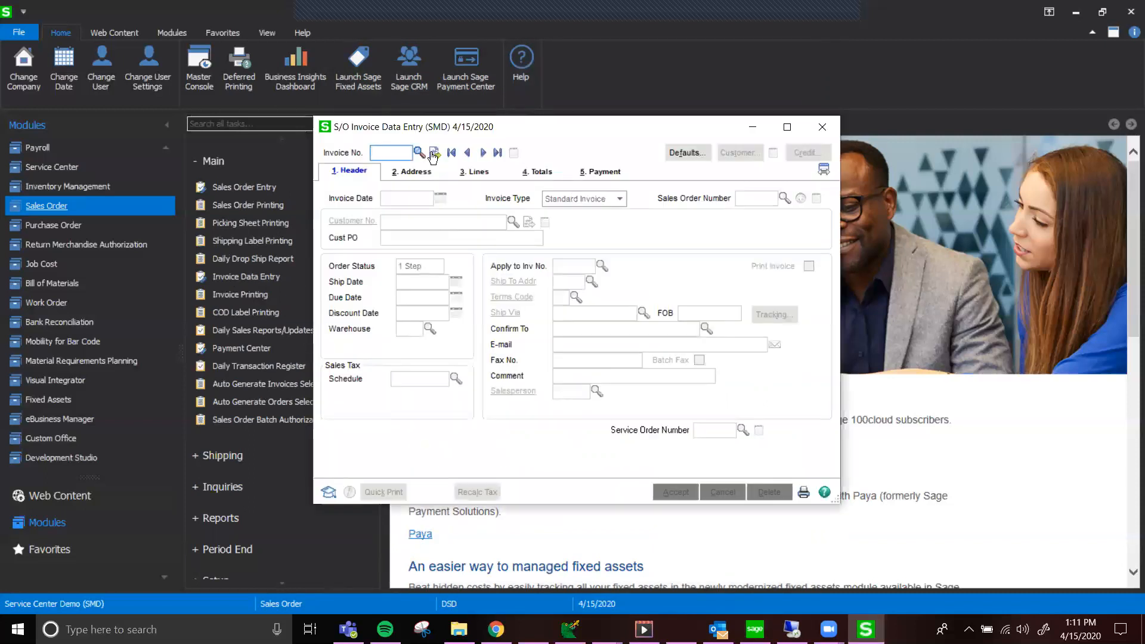
Step: Start a new sales order invoice with the next invoice number and try to load the Pizza Hut service order into it
click(433, 154)
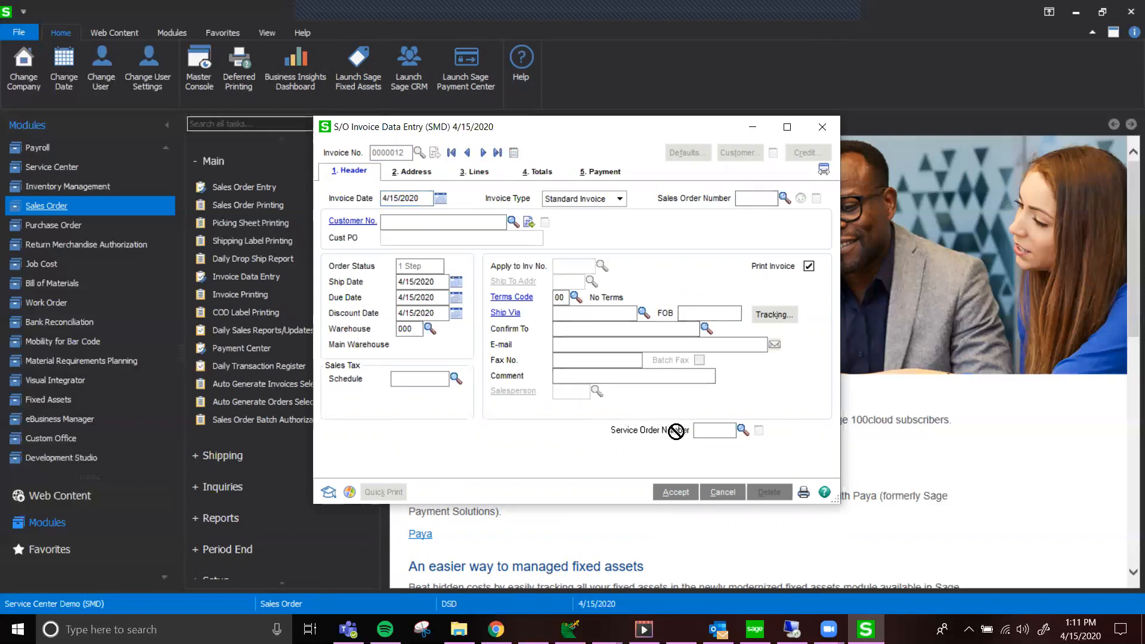
click(741, 431)
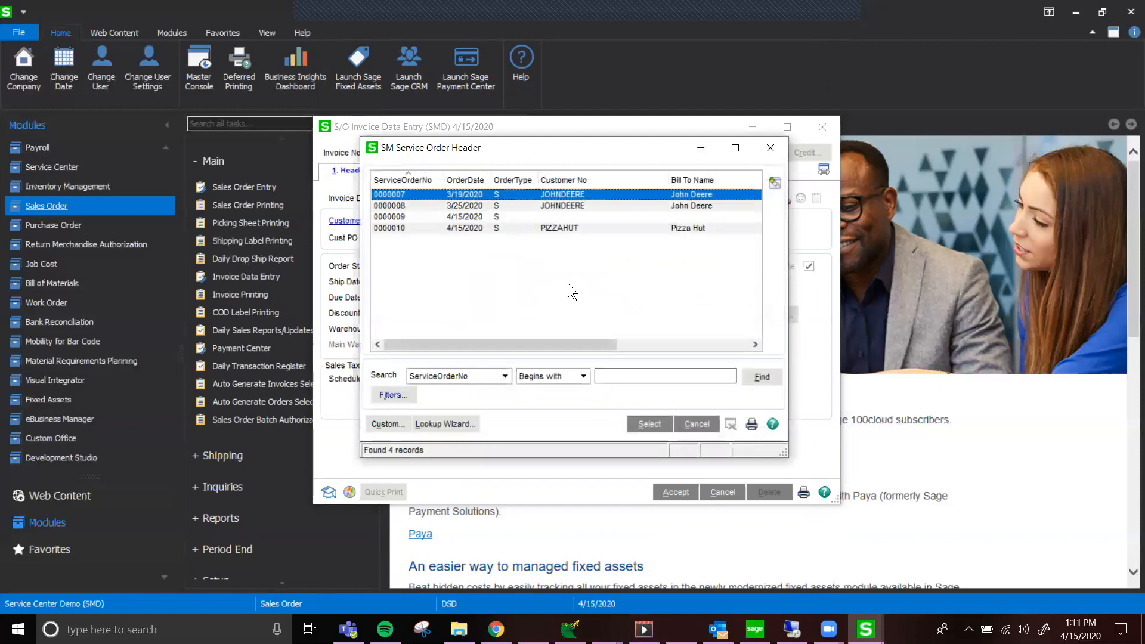
double_click(438, 227)
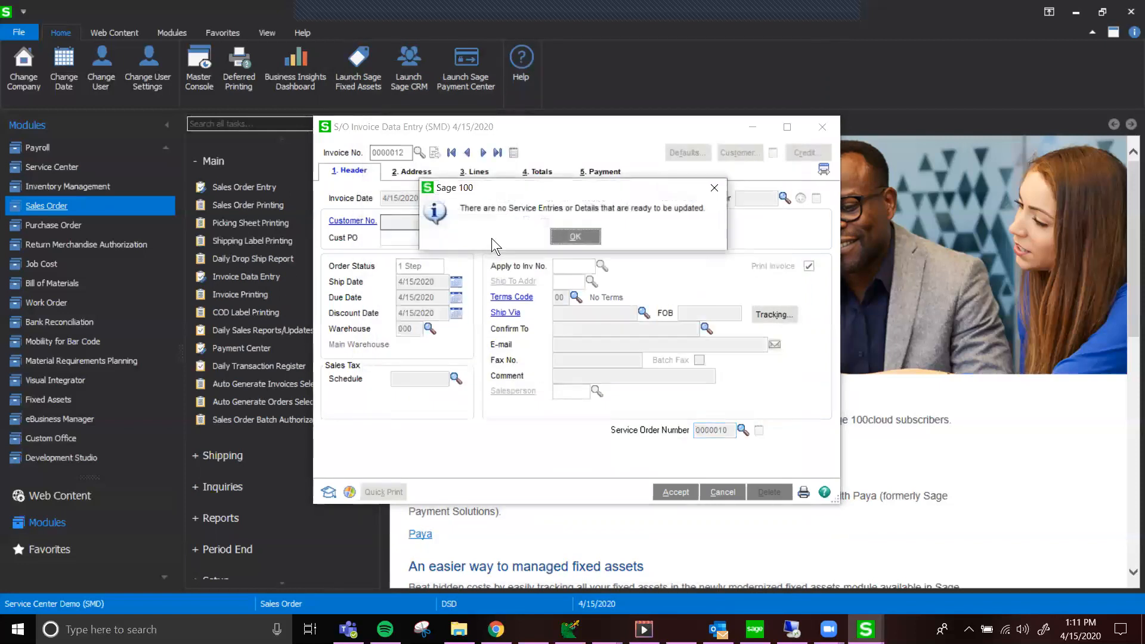
click(577, 237)
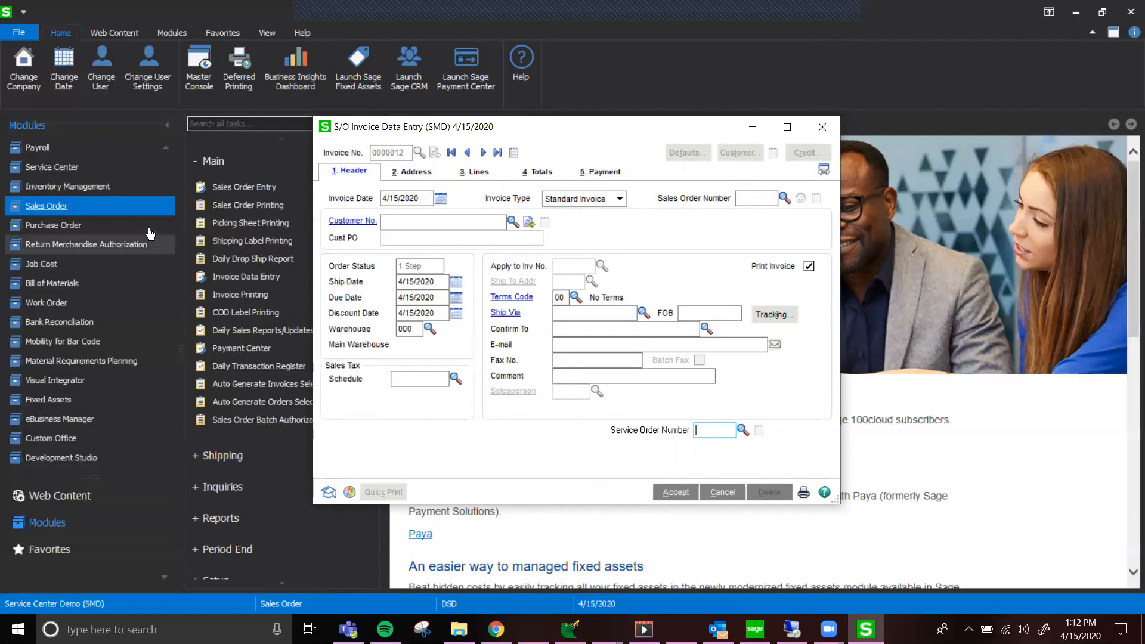
Step: Set the Pizza Hut service order's status to C, apply it to all its service items, and save the order
click(55, 172)
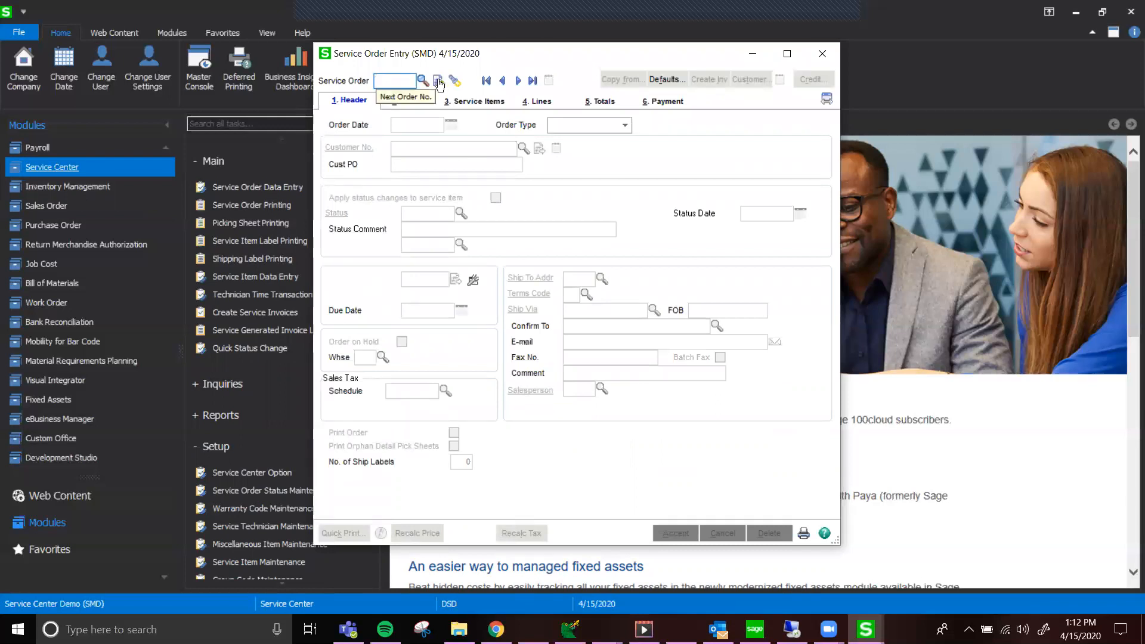
click(423, 82)
double_click(419, 228)
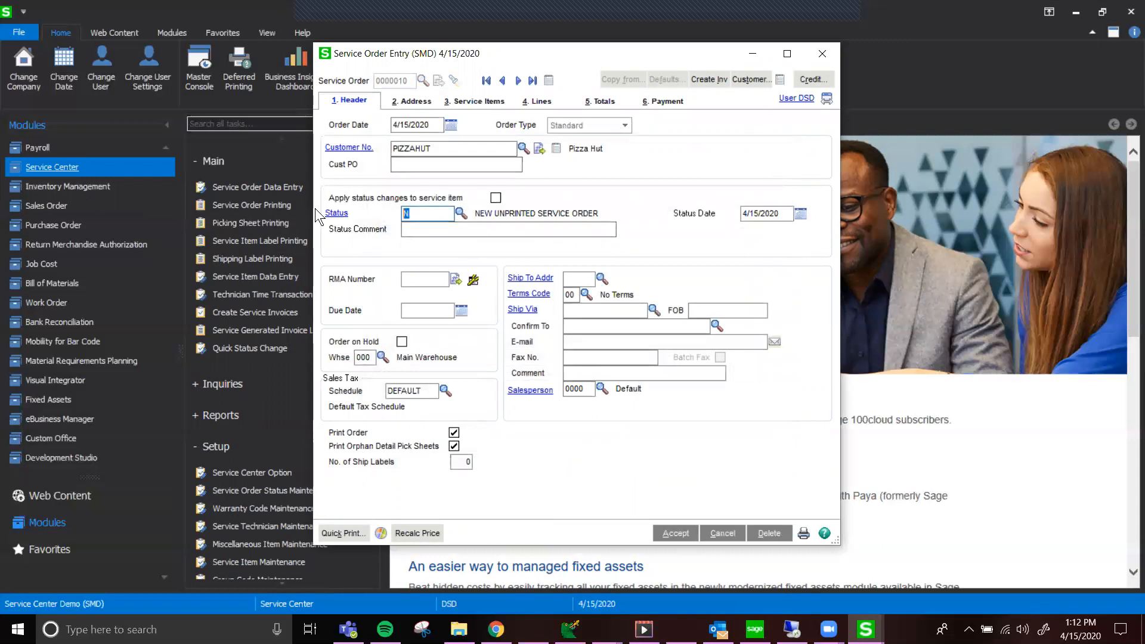
text(C)
key(Tab)
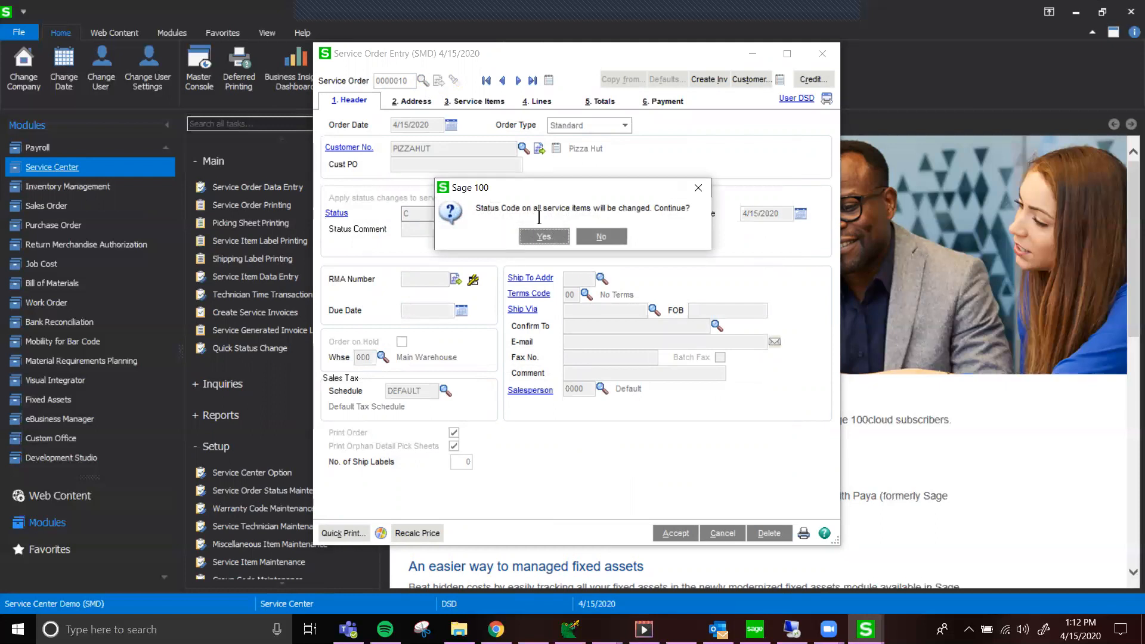
click(542, 237)
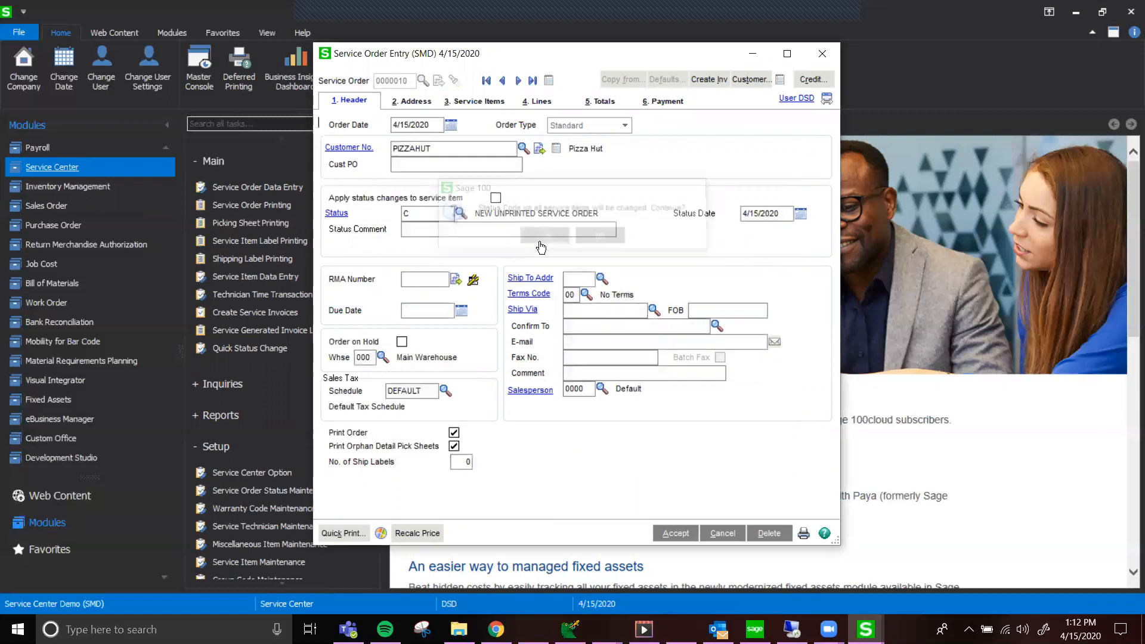
click(672, 532)
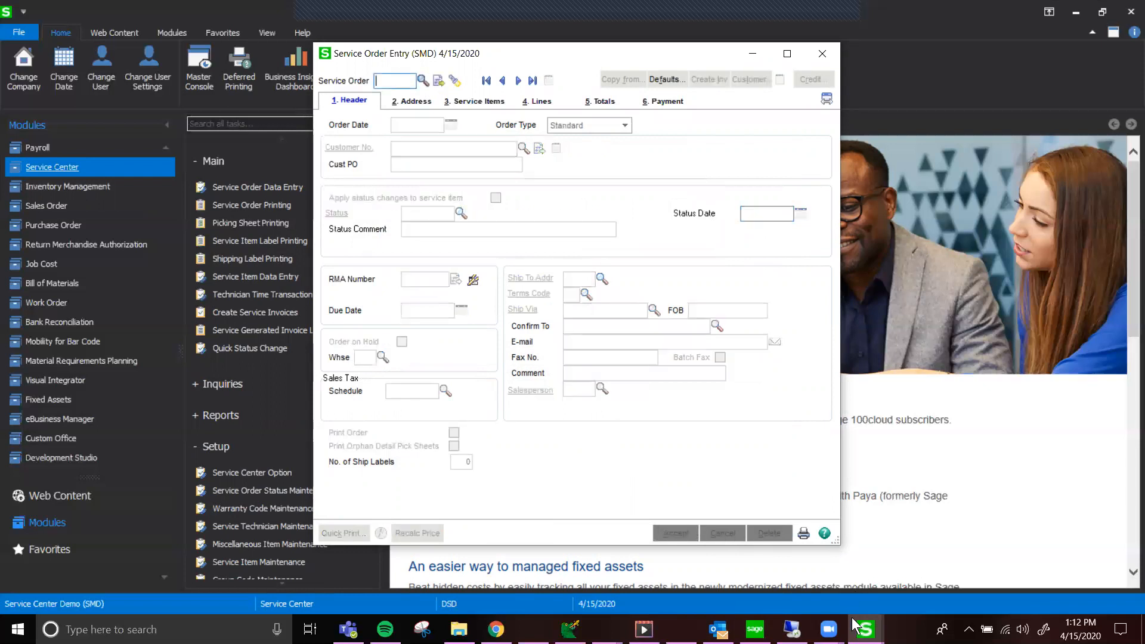
Step: Return to the open sales order invoice and load the Pizza Hut service order into it
mouse_move(861, 629)
click(842, 557)
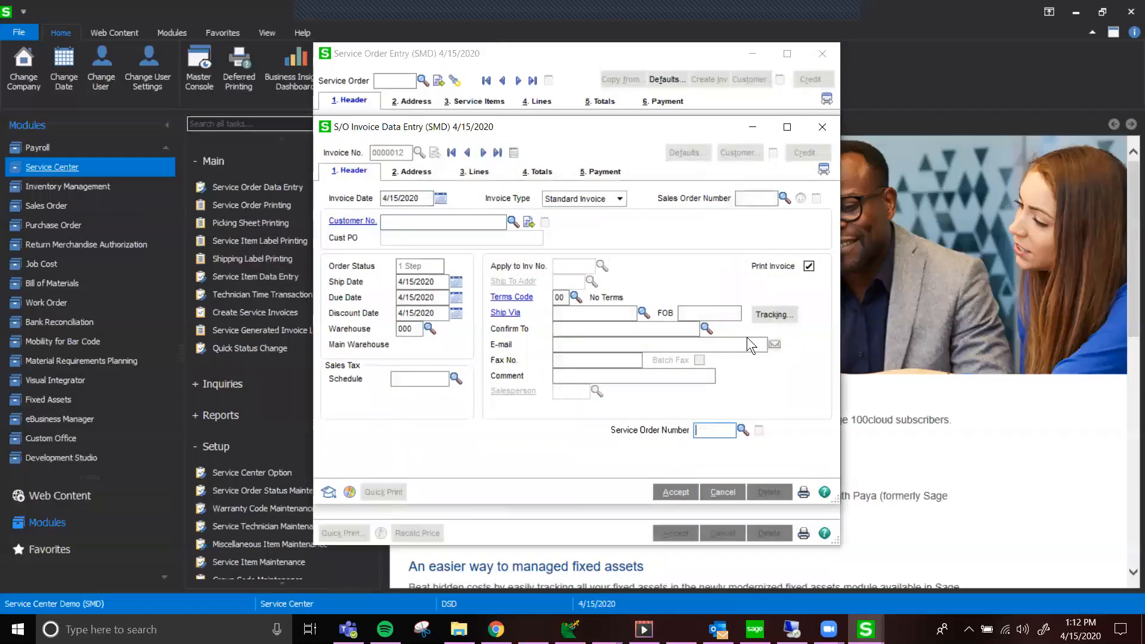
click(742, 430)
double_click(418, 227)
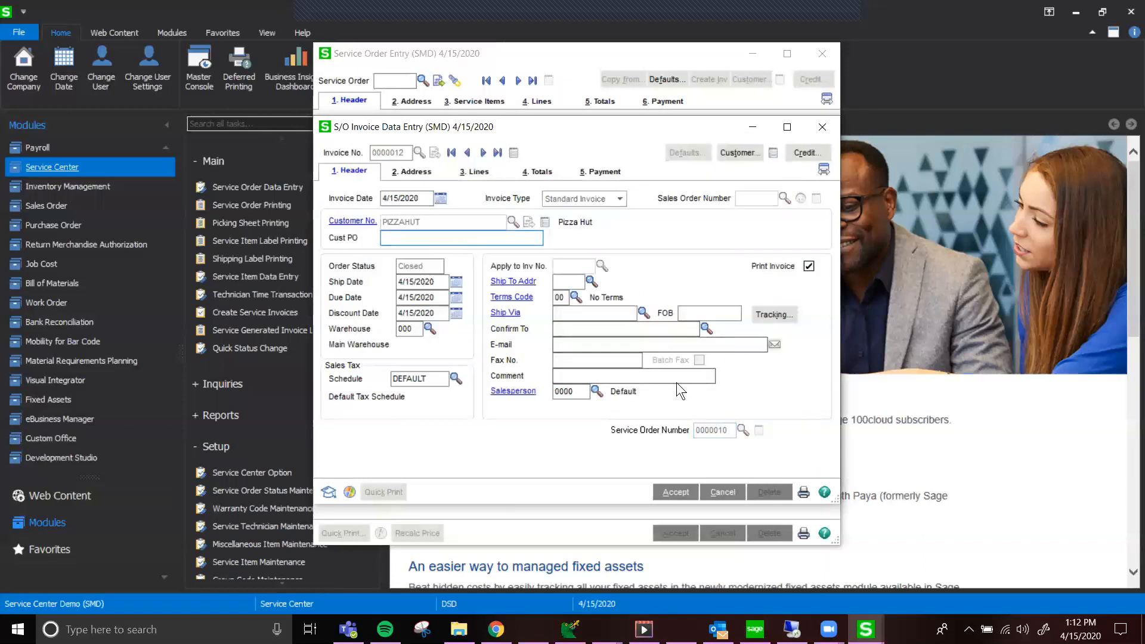
Step: Select the service entry for item 200-A for invoicing and bring its lines into the invoice
click(476, 174)
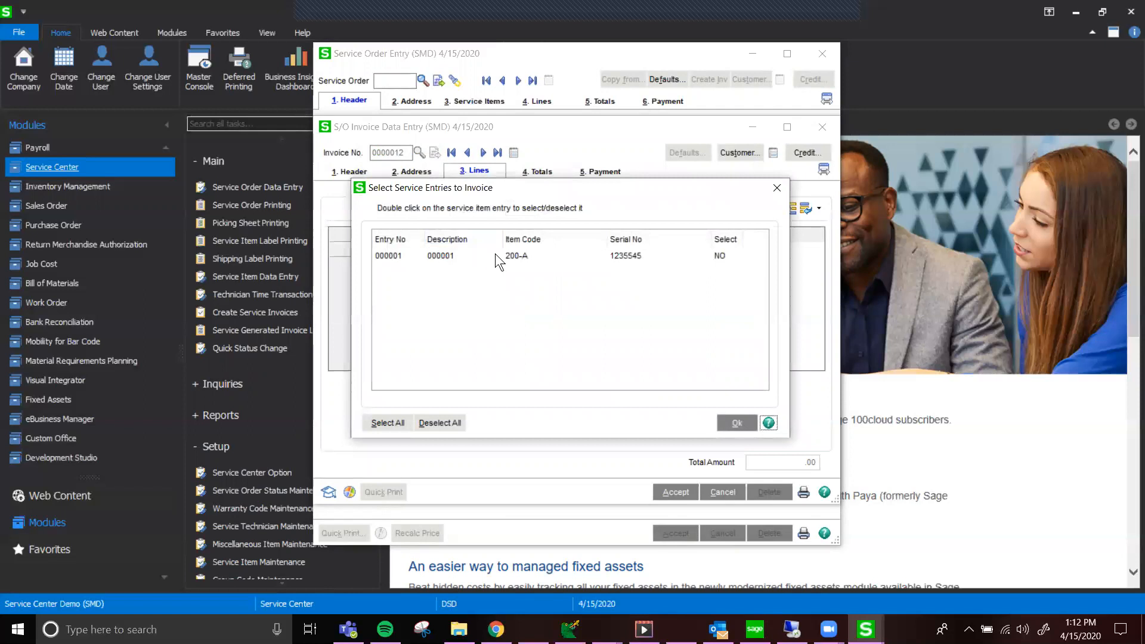
click(444, 253)
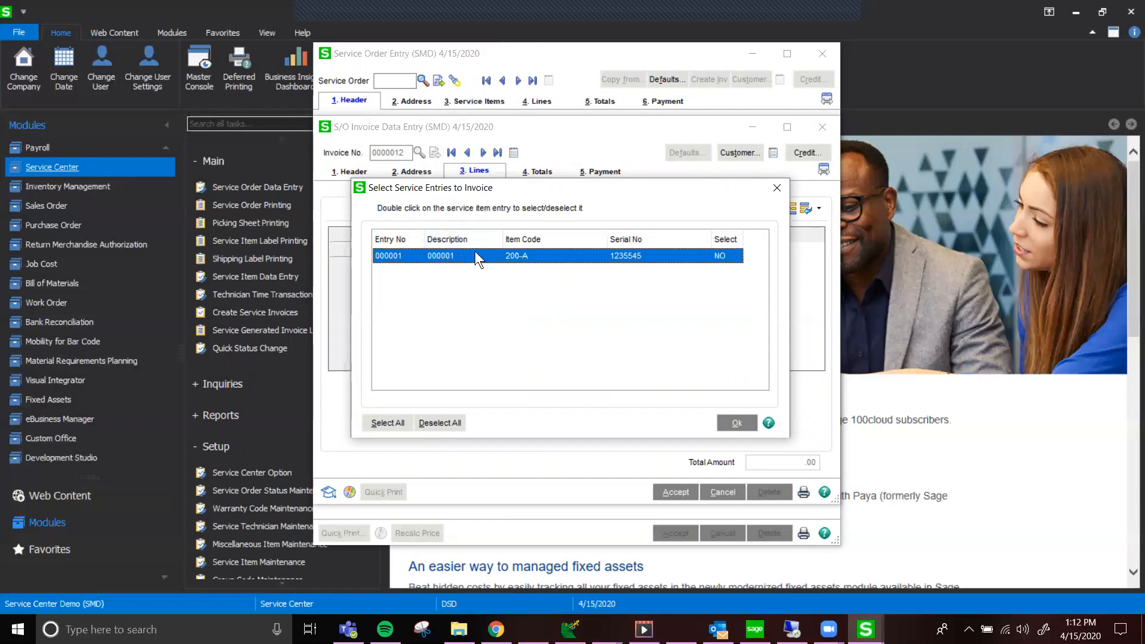
click(736, 422)
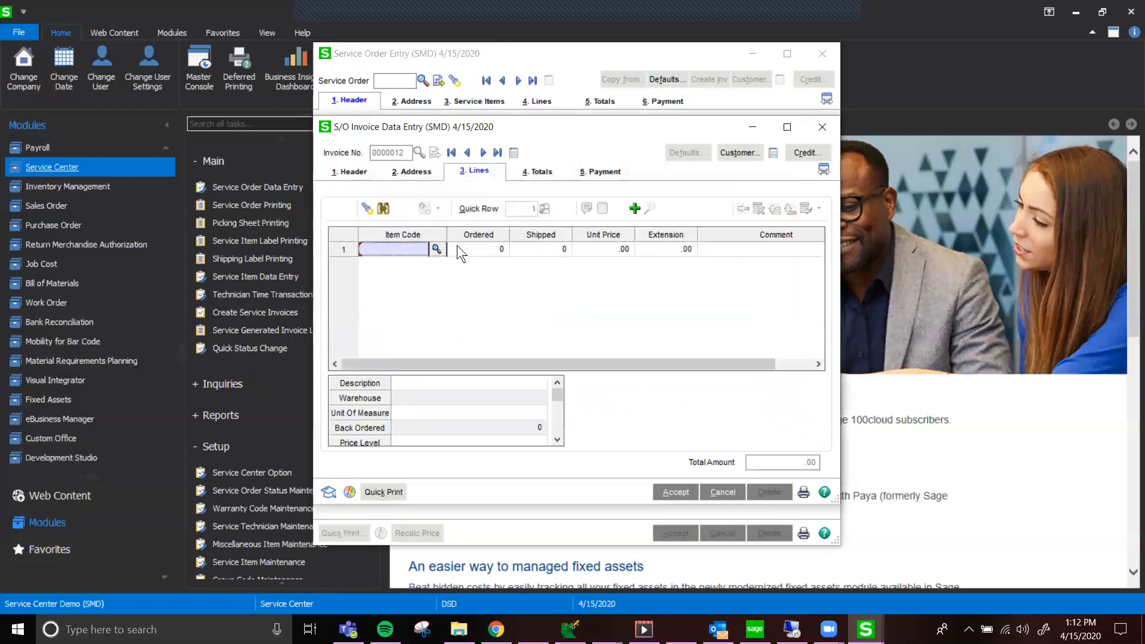
click(633, 209)
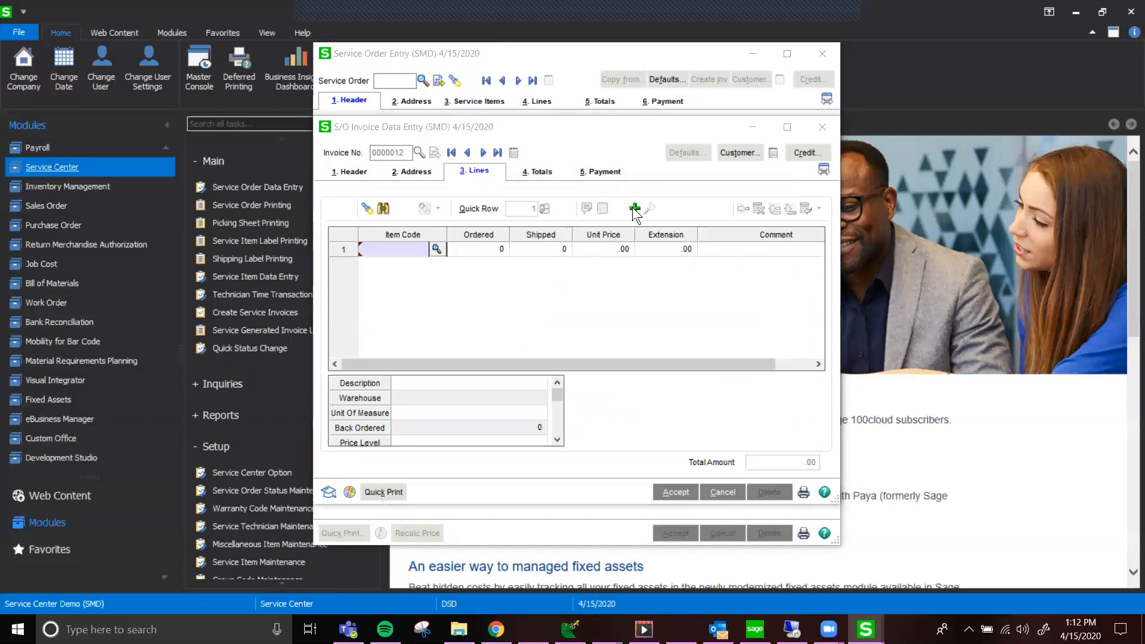
double_click(584, 257)
click(584, 257)
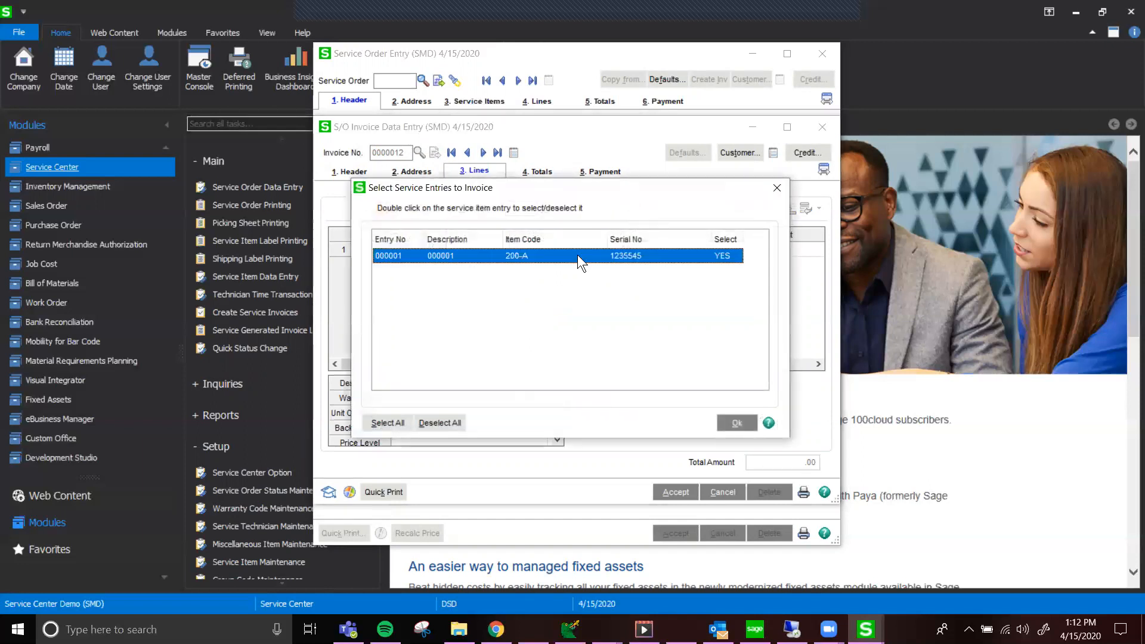
click(736, 423)
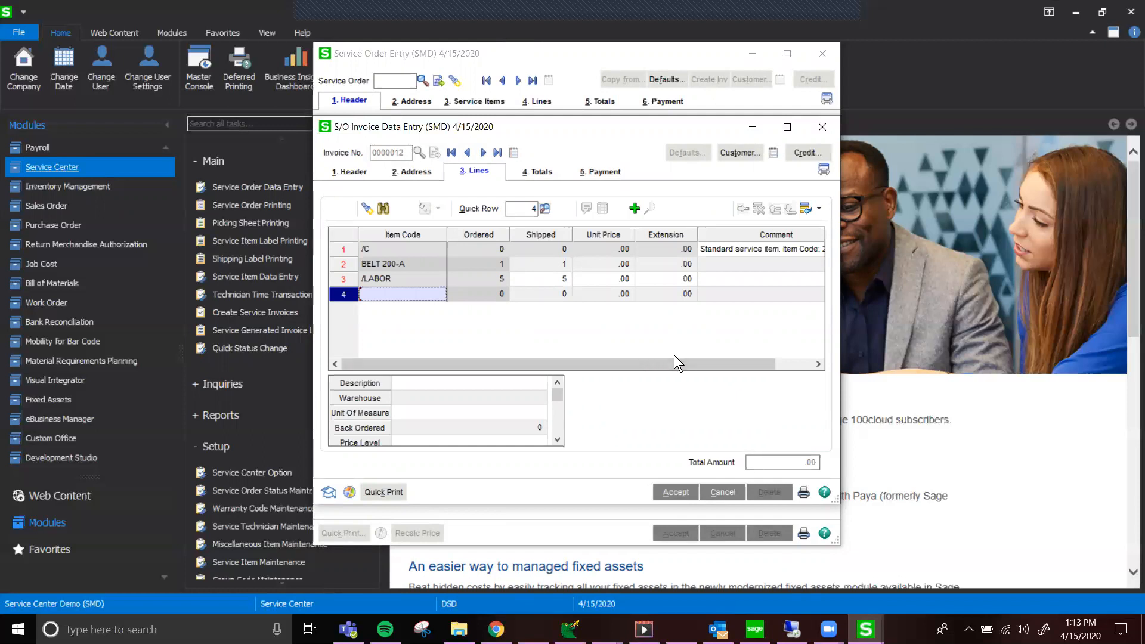
Step: Accept the Pizza Hut invoice and close the invoice and service order entry windows
click(686, 495)
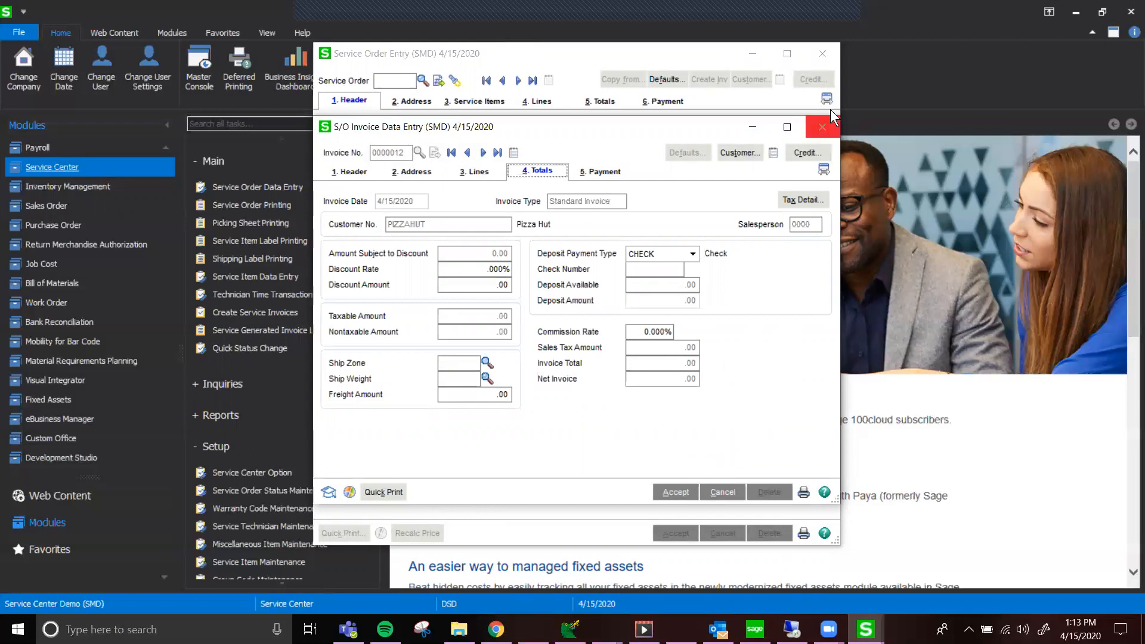
click(676, 492)
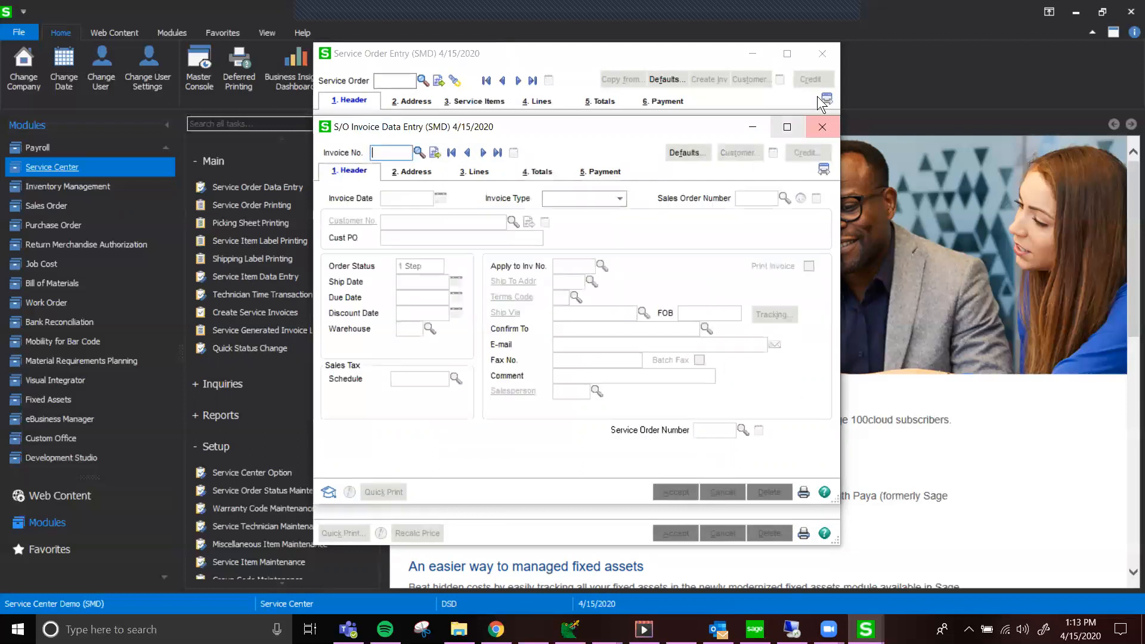
click(827, 130)
click(828, 53)
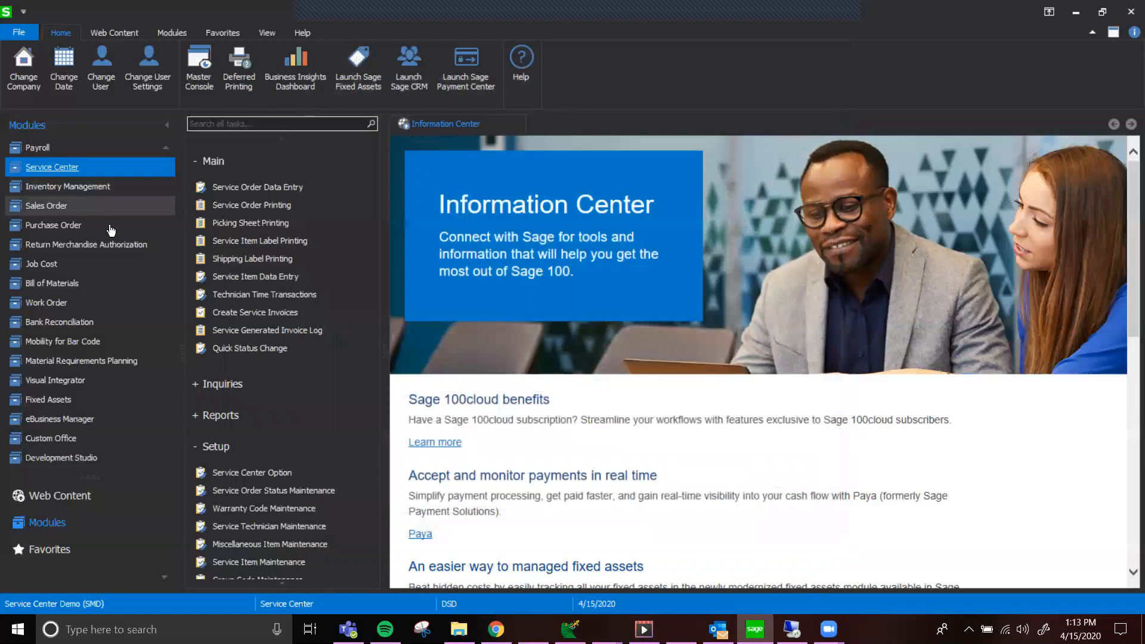
Step: Open the maintenance record for service item 100-A and examine its sold-to customer, end user and owner change history
scroll(240, 405, down, 3)
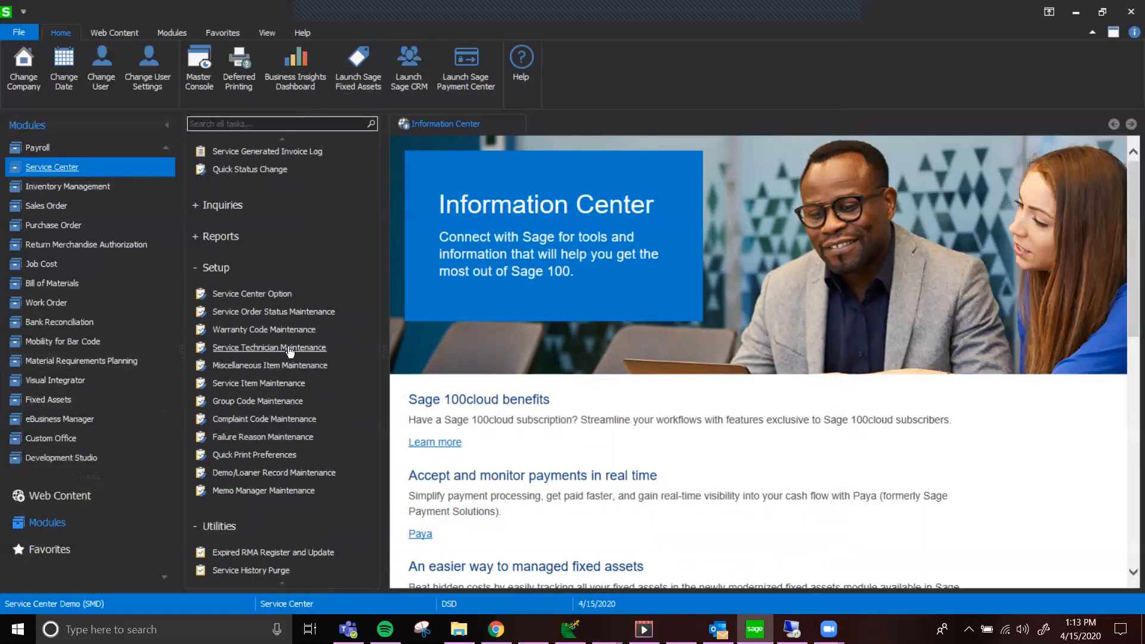
click(283, 366)
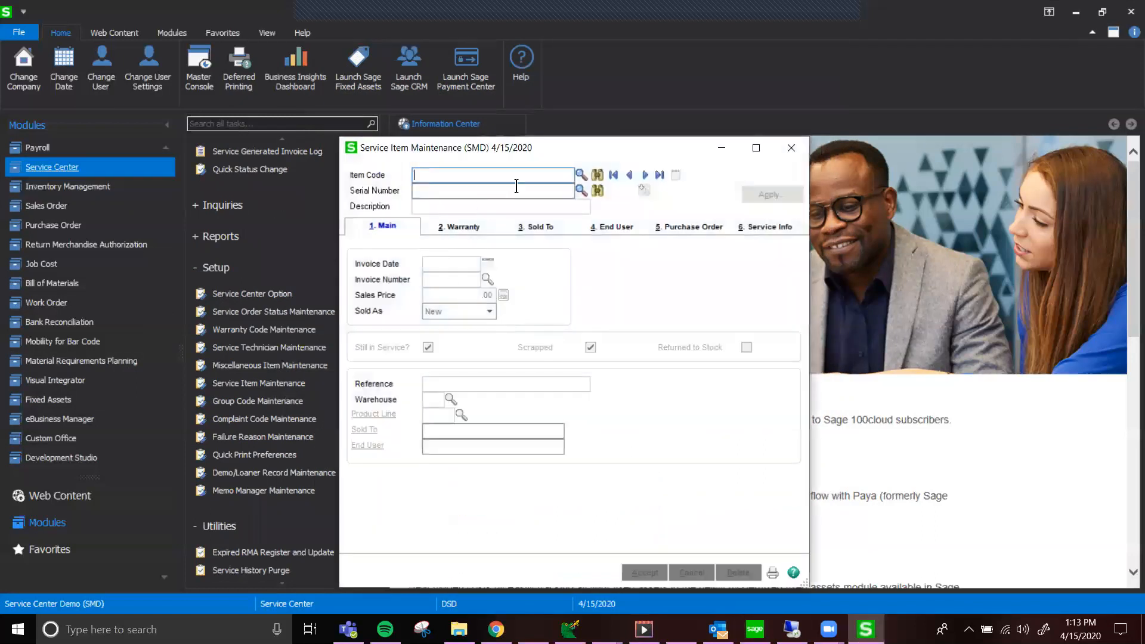
click(646, 176)
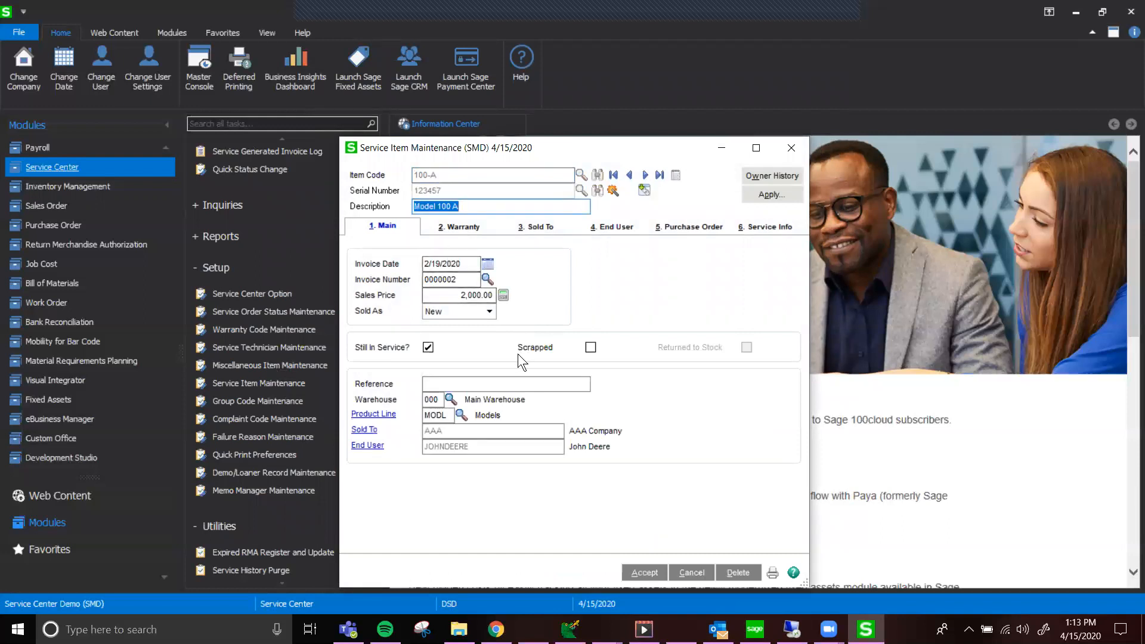
click(537, 226)
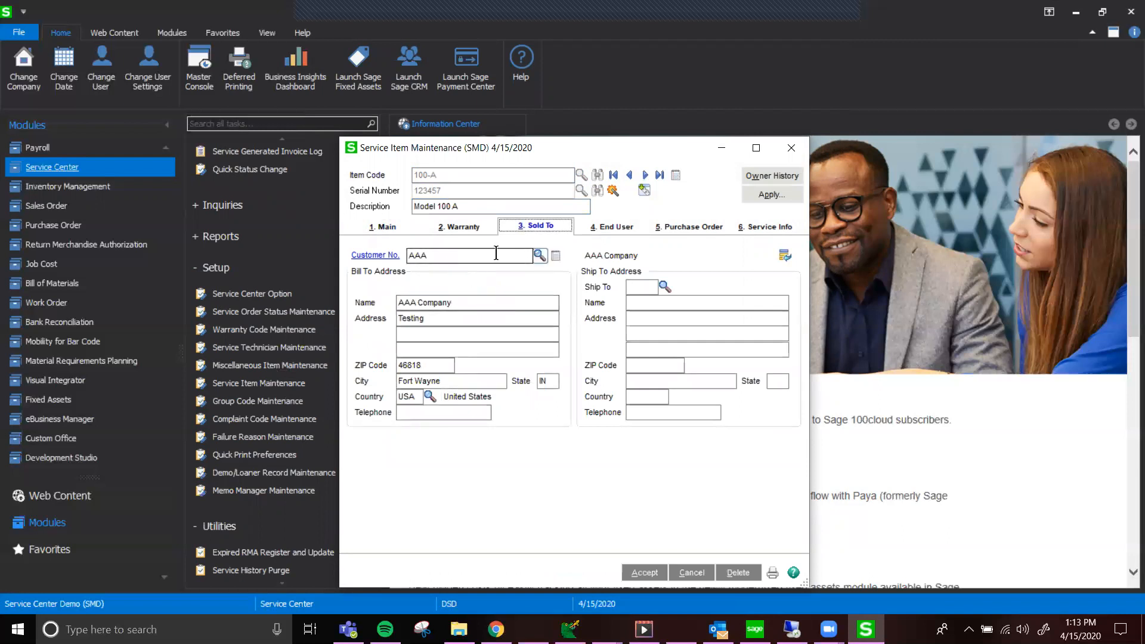
click(614, 235)
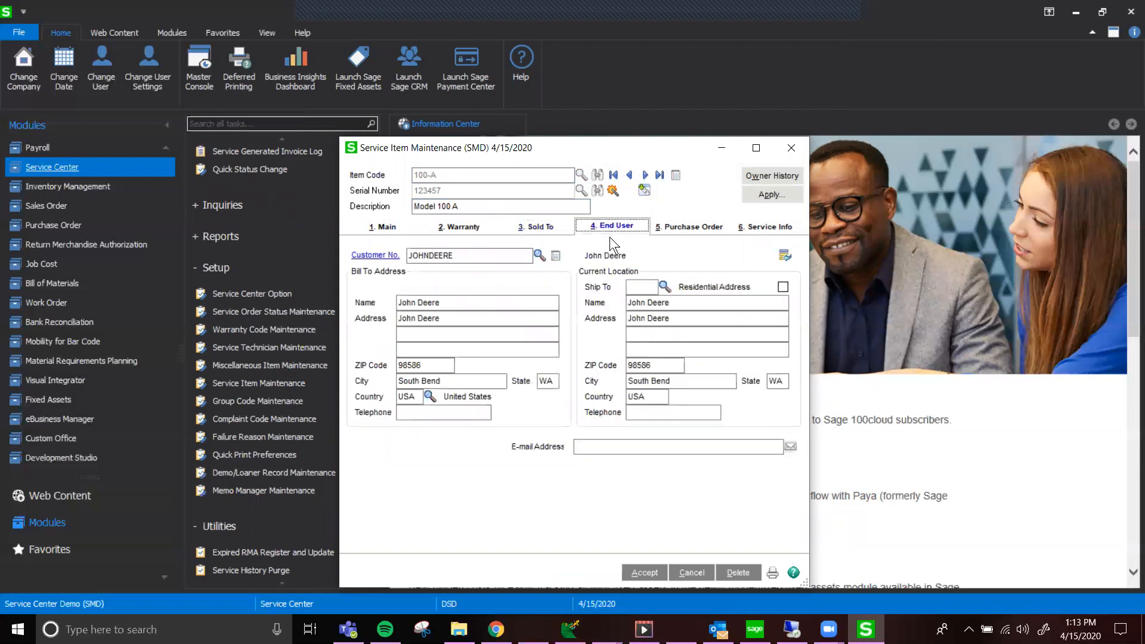
click(482, 255)
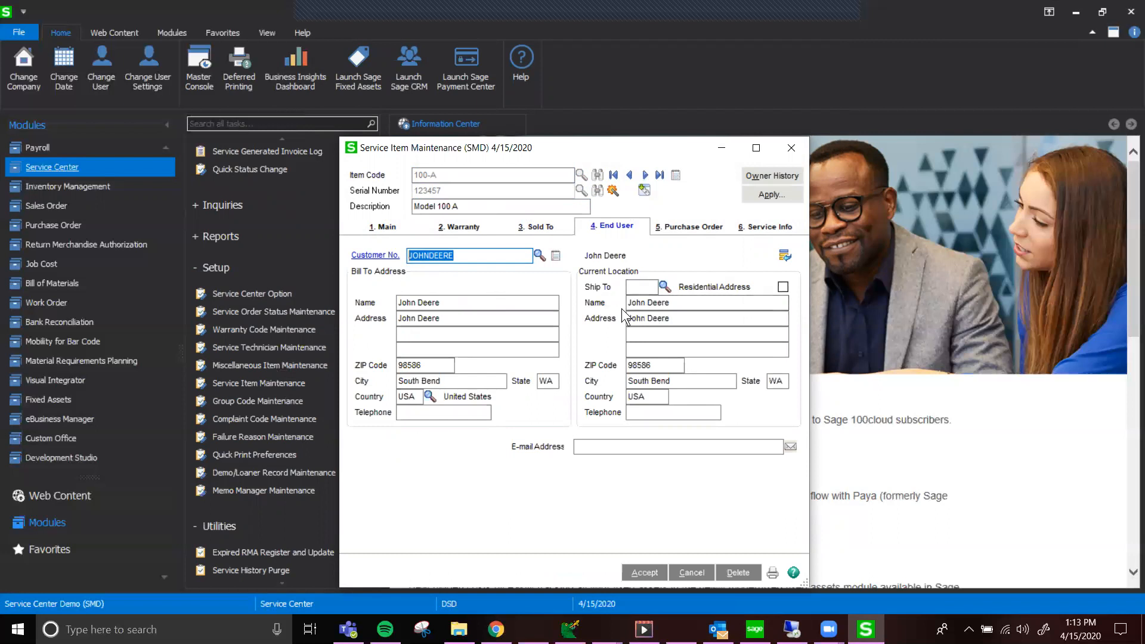
click(790, 177)
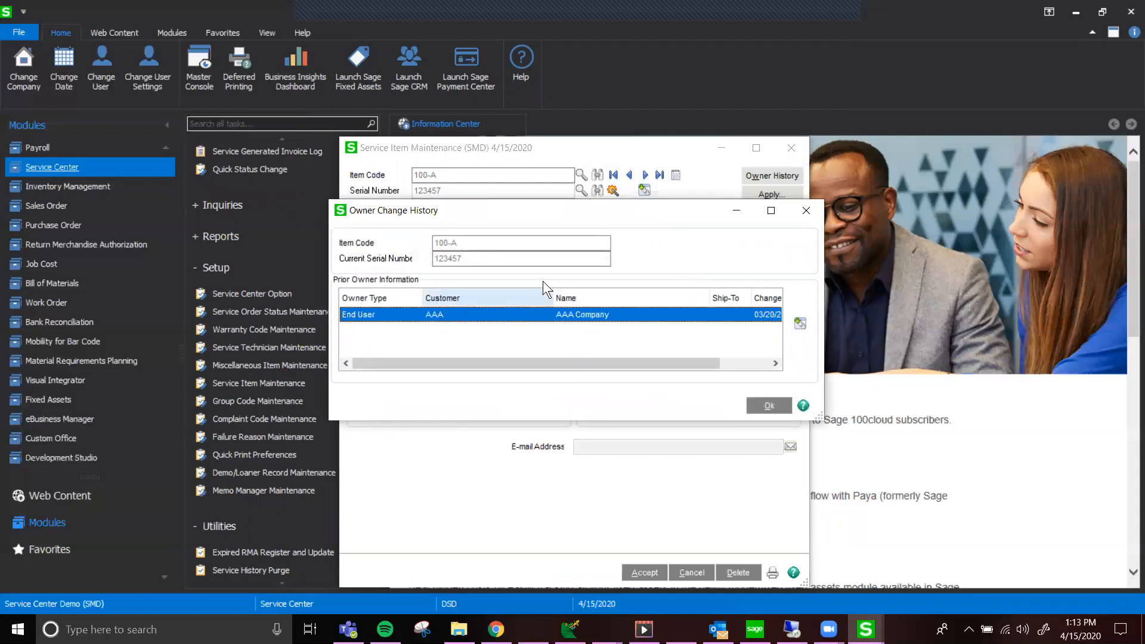
Step: Close the owner change history and examine the purchase order details and service order list of service item 100-A
click(806, 210)
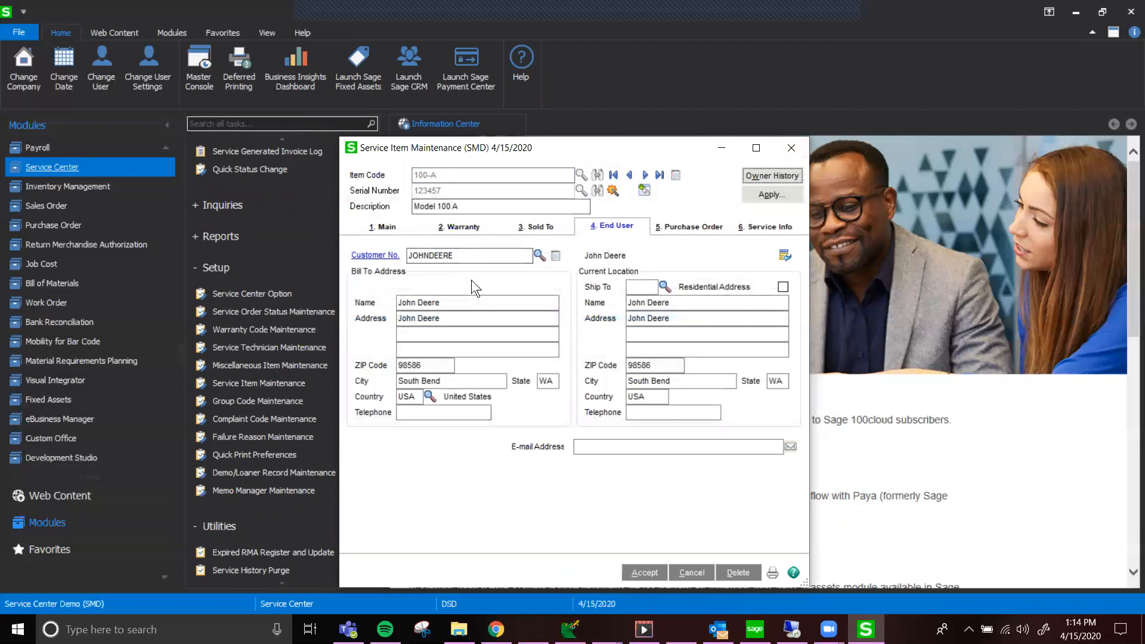
click(704, 235)
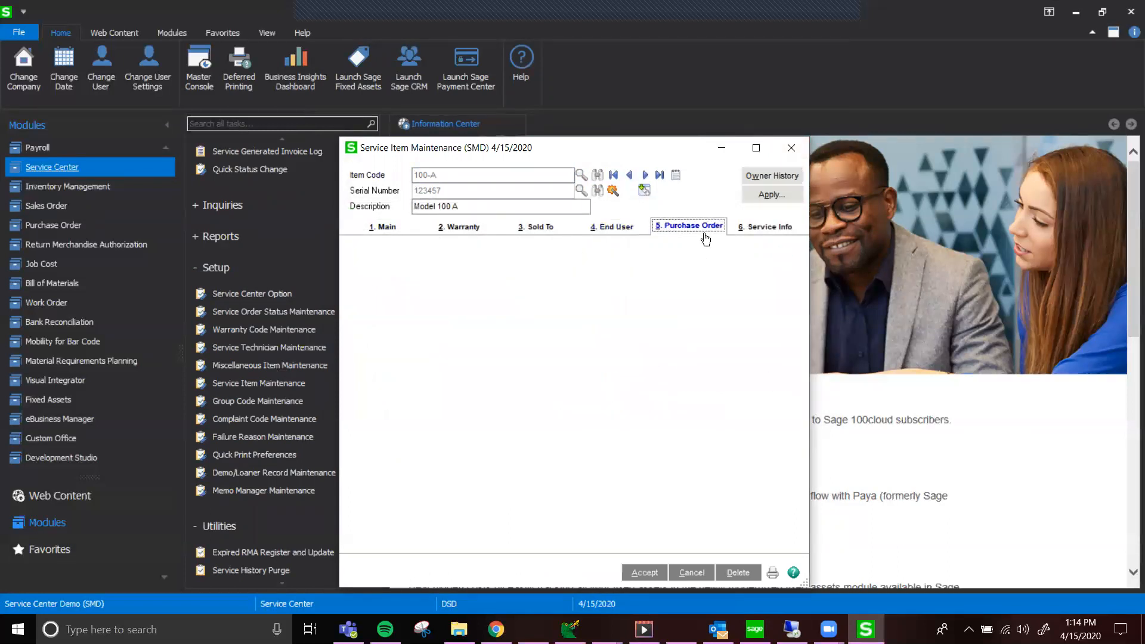
click(734, 236)
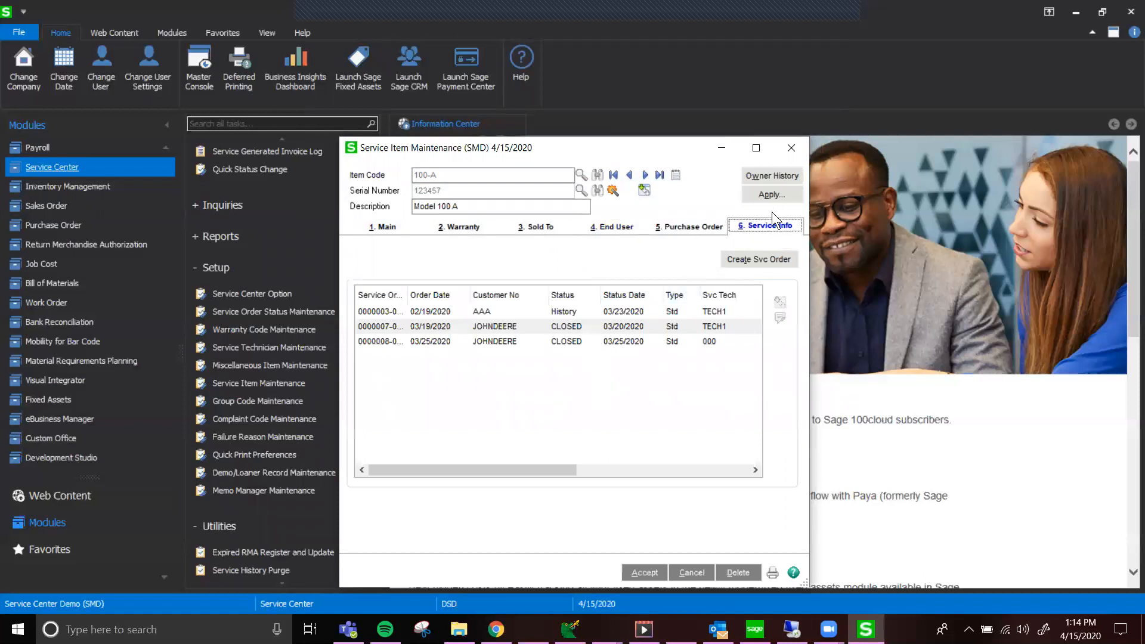
click(620, 312)
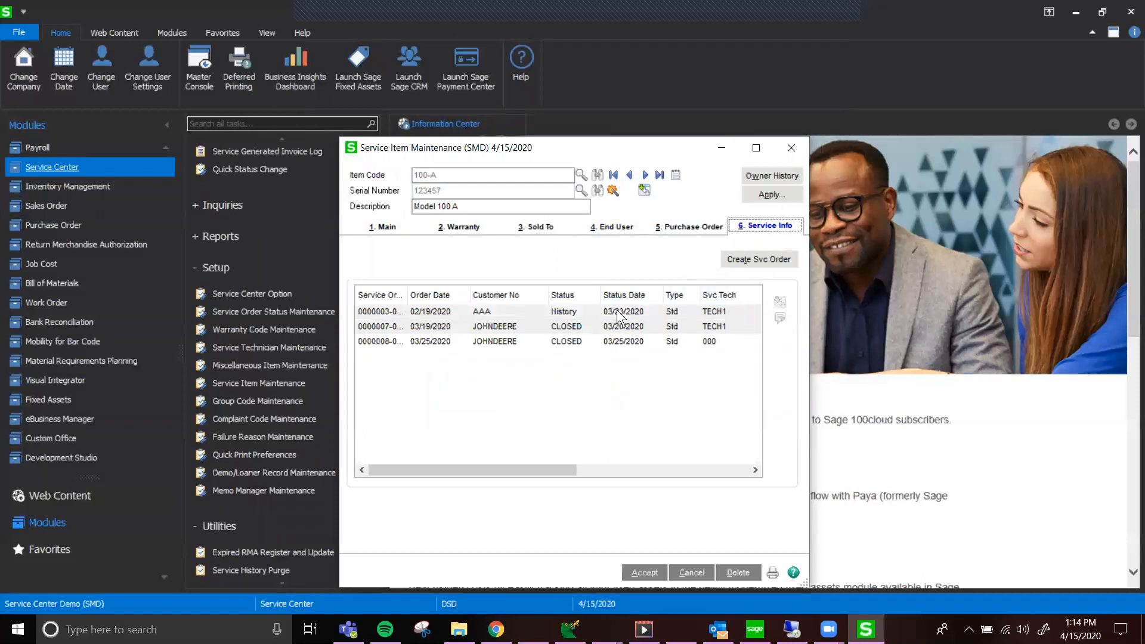
click(604, 331)
click(606, 342)
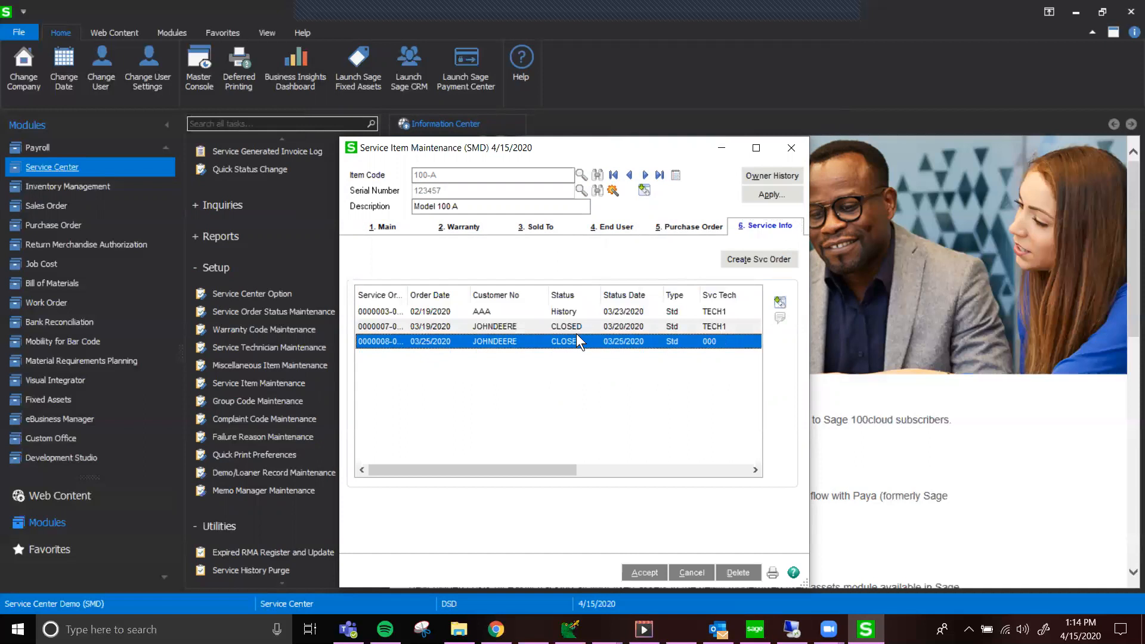
Step: View the address and service items of customer AAA's History-status service order, then close the inquiry and item maintenance windows
double_click(568, 310)
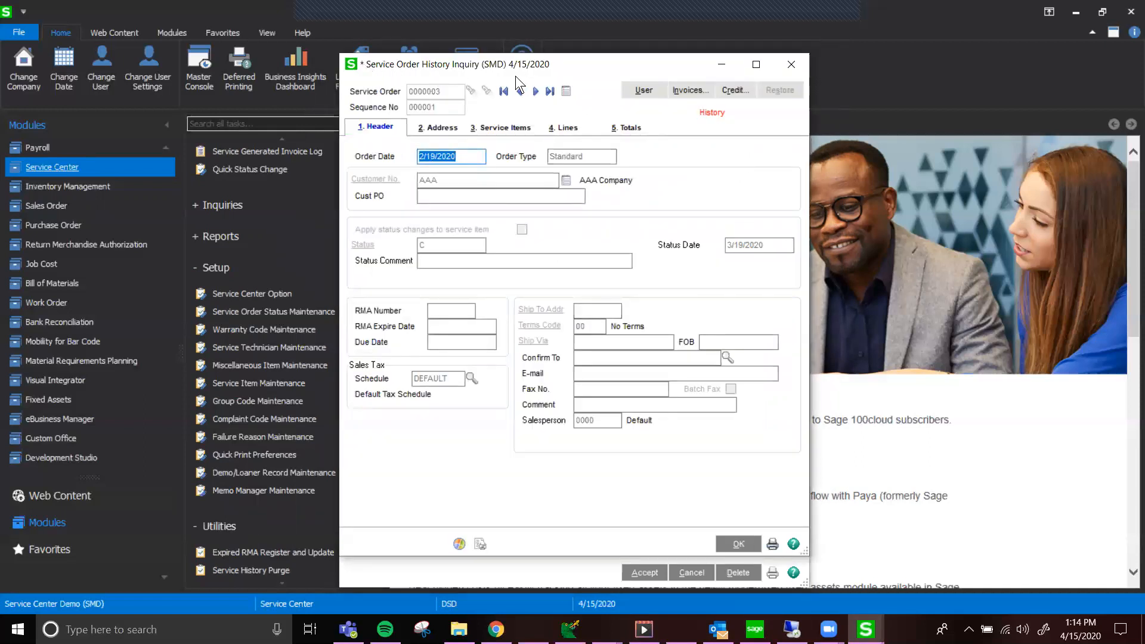
drag(563, 74, 562, 59)
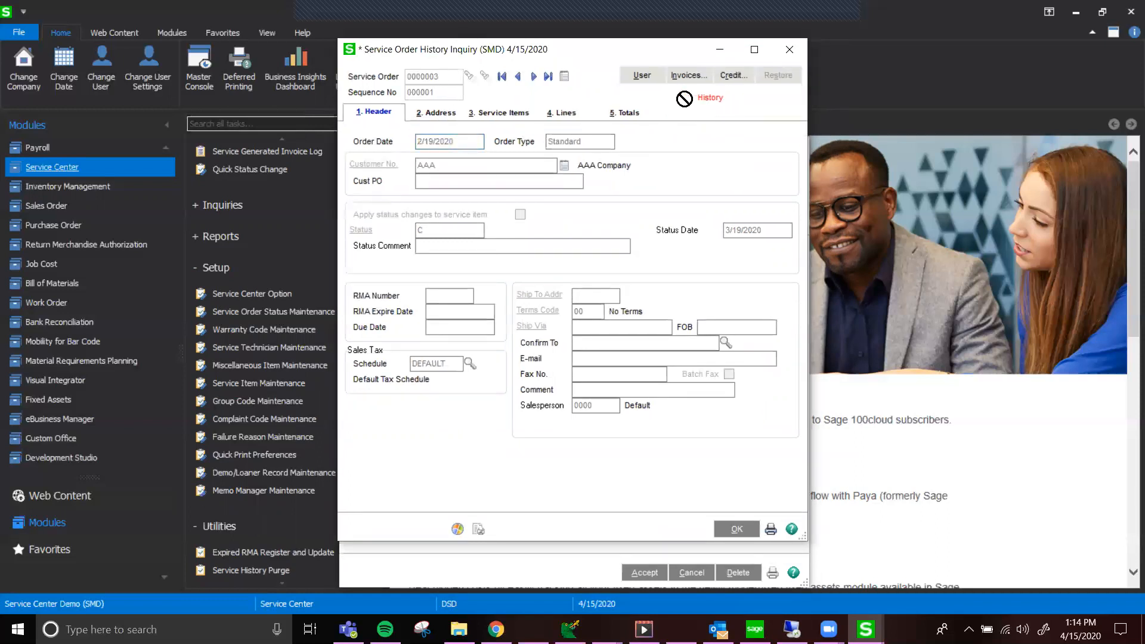
click(442, 112)
click(504, 114)
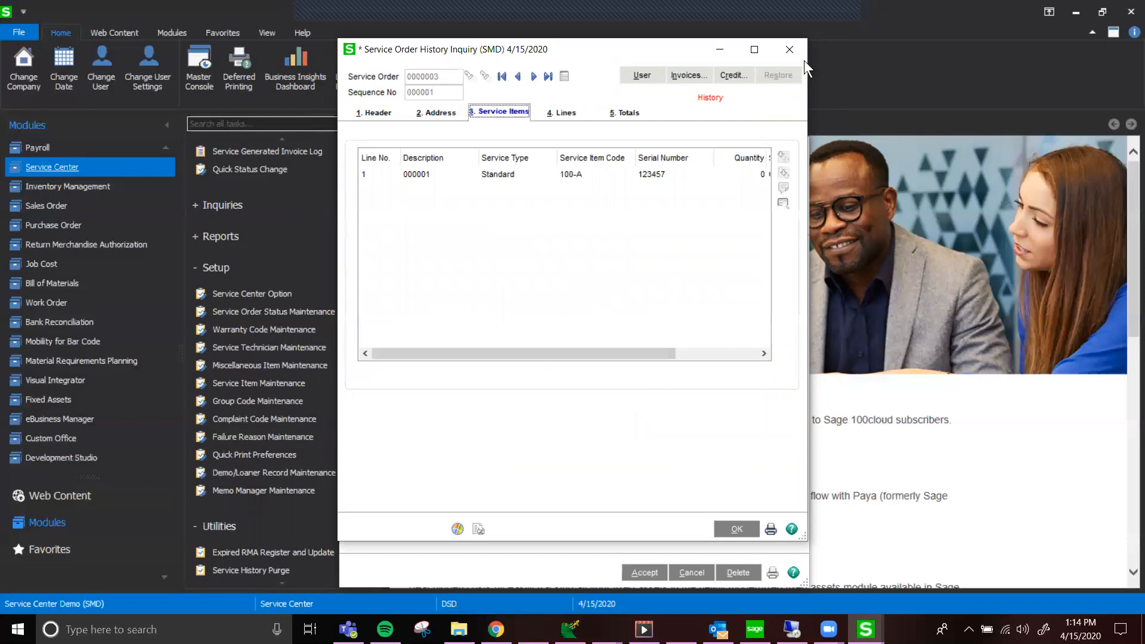
click(791, 49)
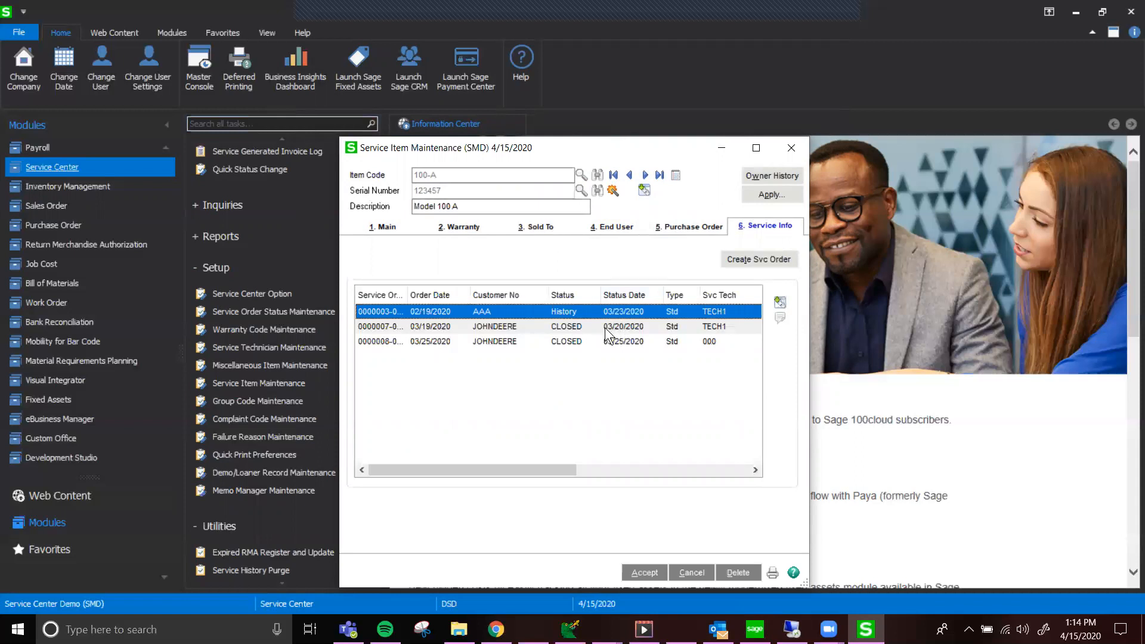
click(791, 148)
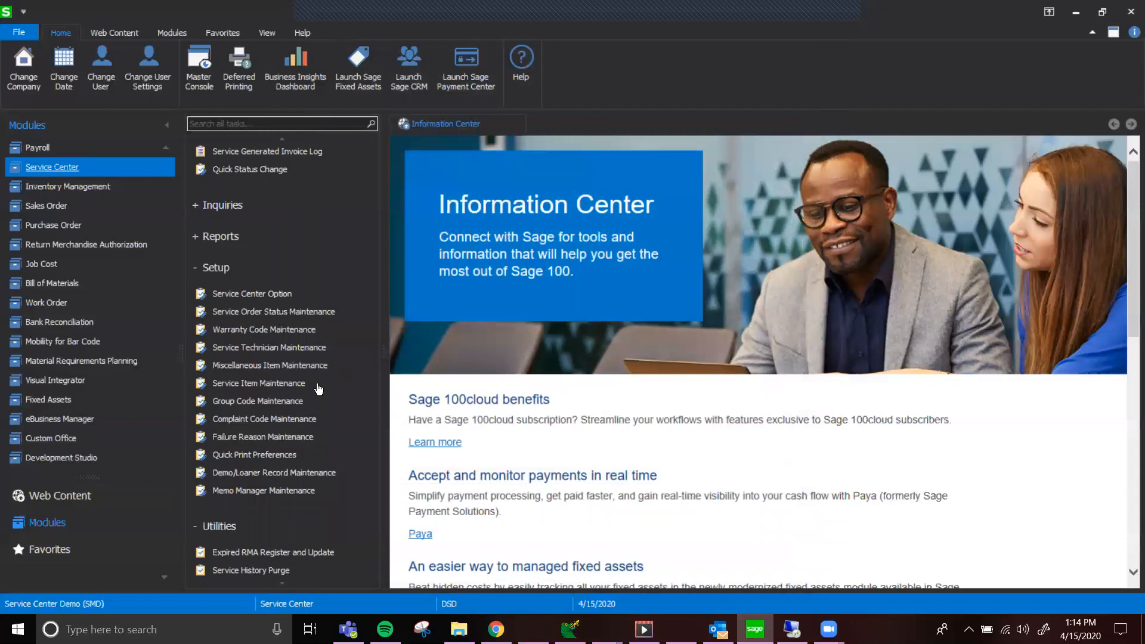
Step: Look up the demo/loaner record for item 100-A, examine its loan and original item details, and close it
click(294, 474)
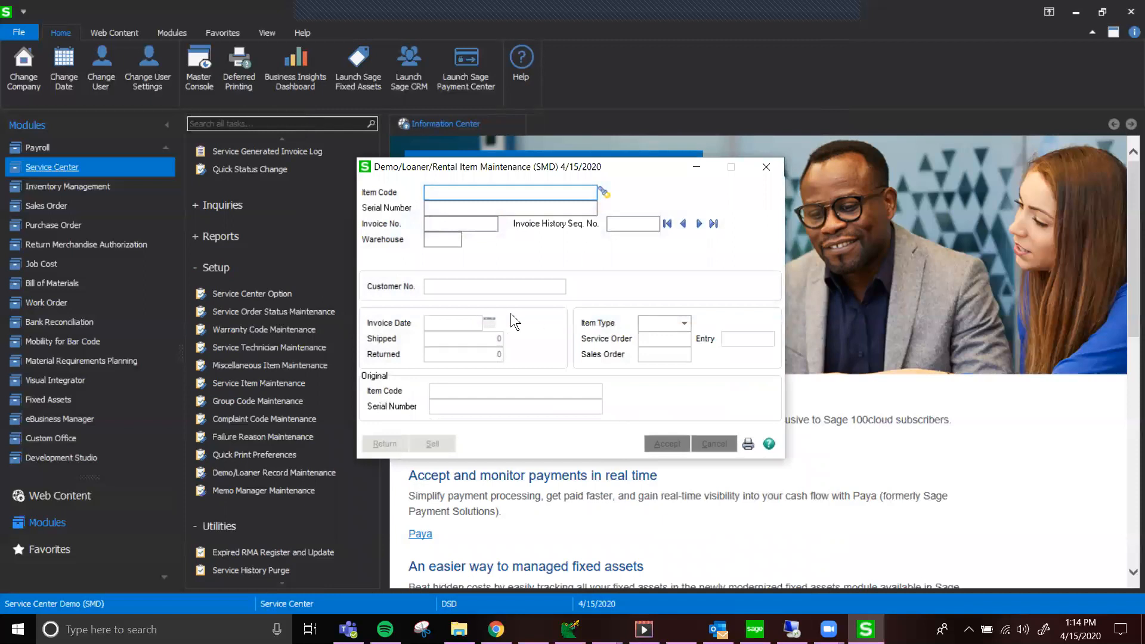
click(601, 195)
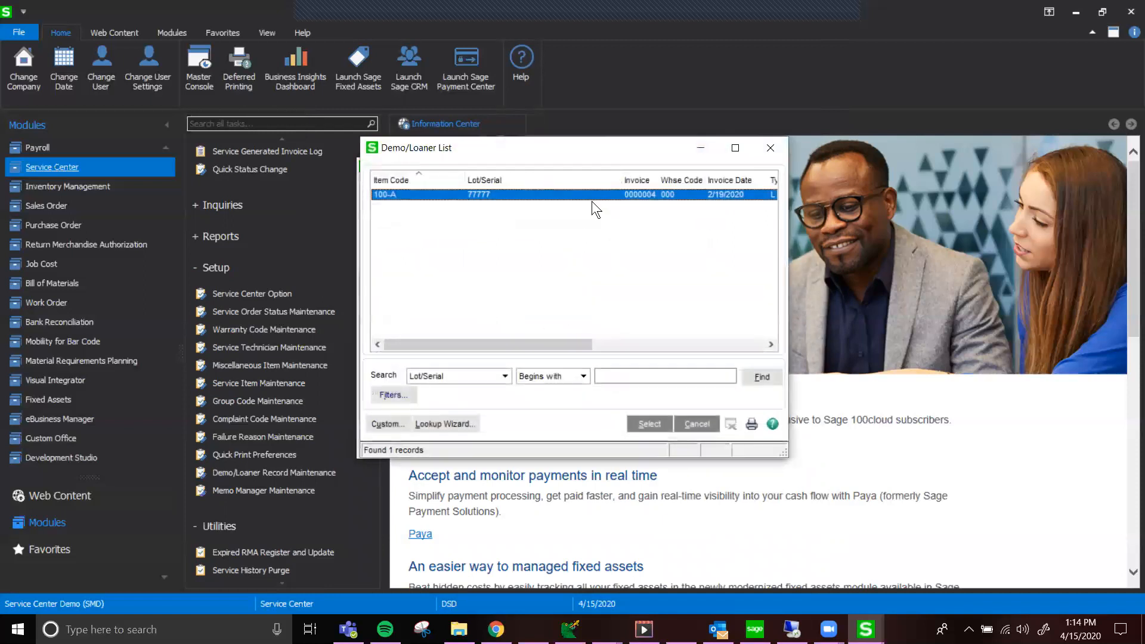
double_click(425, 195)
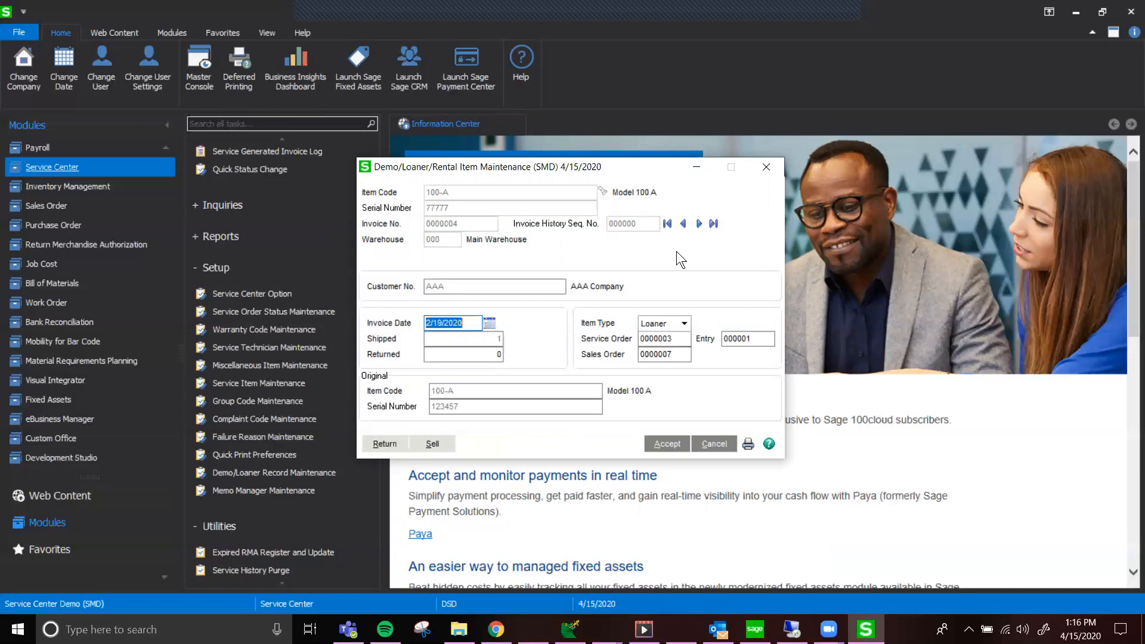
click(775, 174)
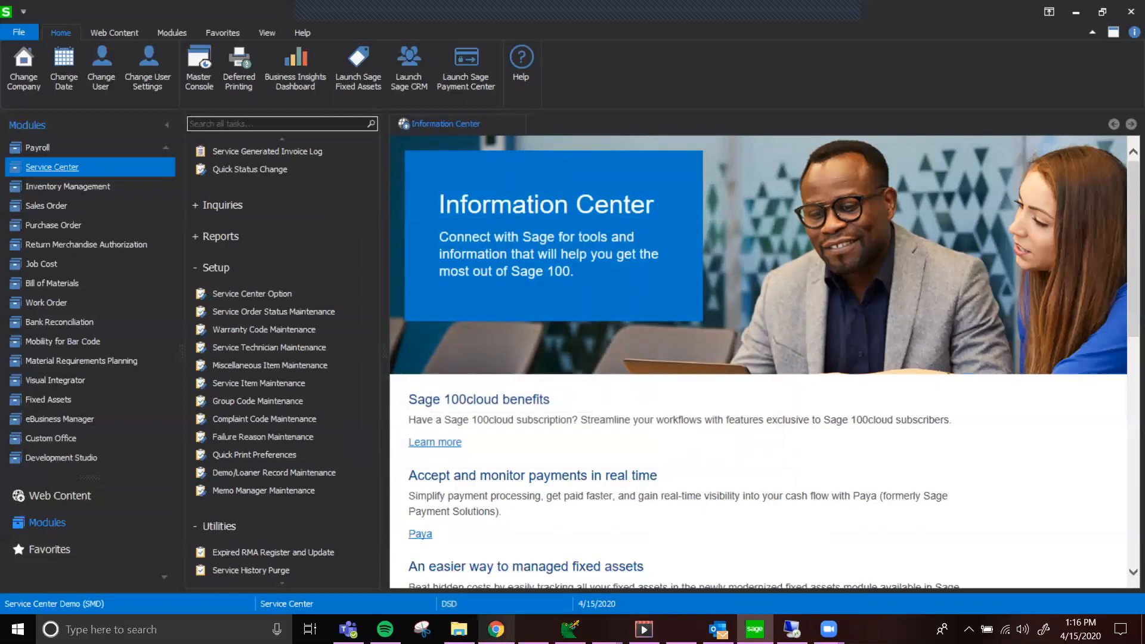
Step: Switch to the DSD products page in Chrome, open the Service Center enhancement, and show its Version 6.10 download details
click(496, 629)
click(228, 12)
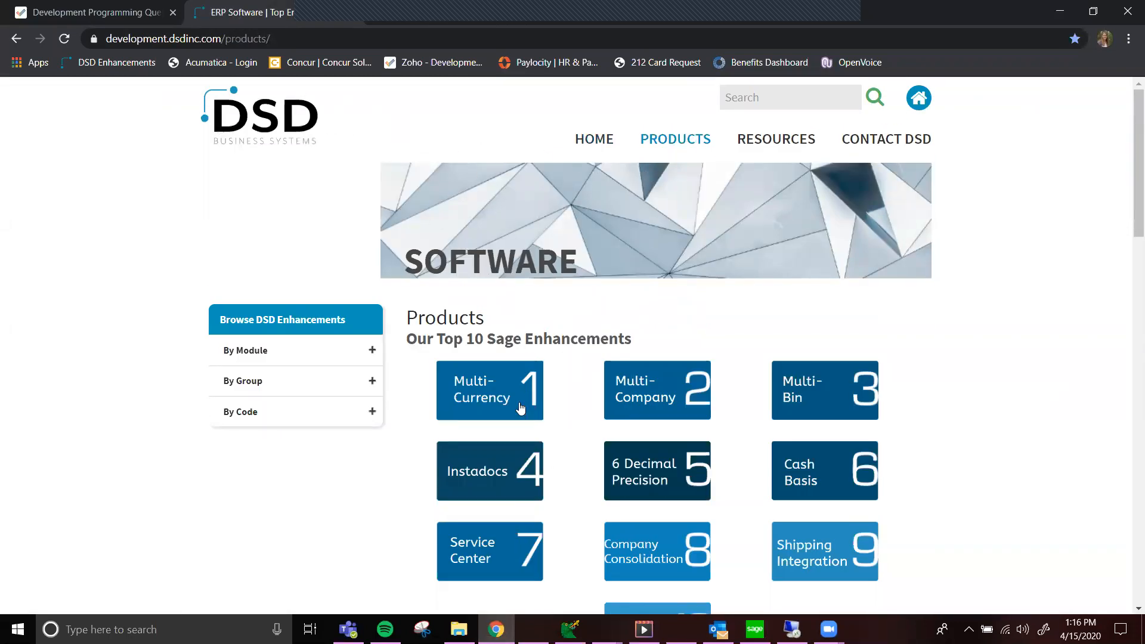
click(497, 543)
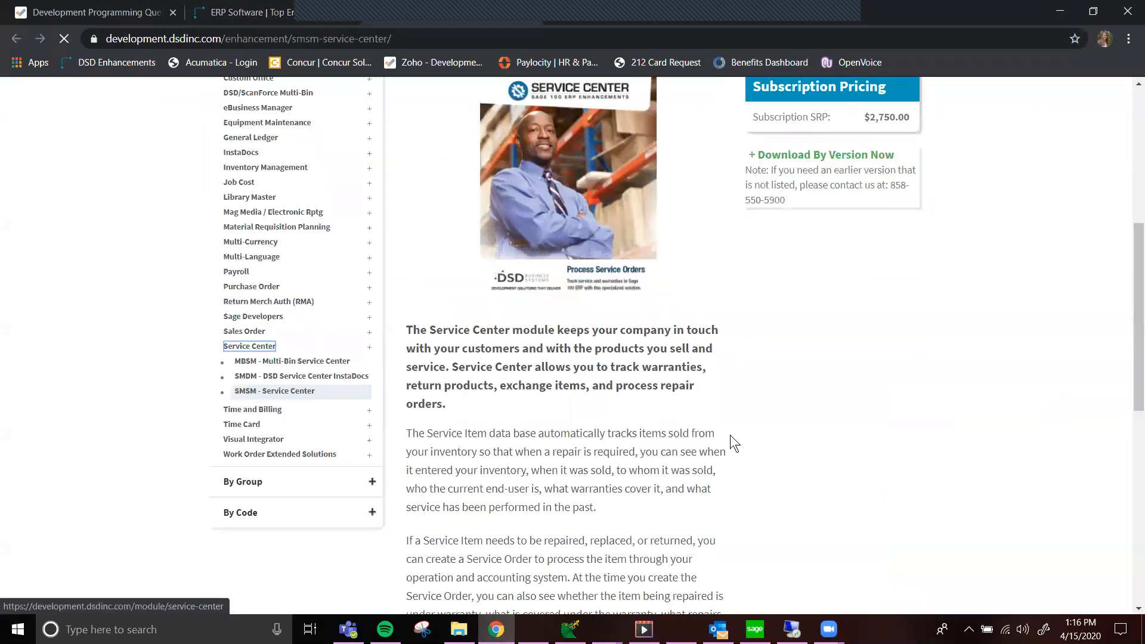
click(809, 279)
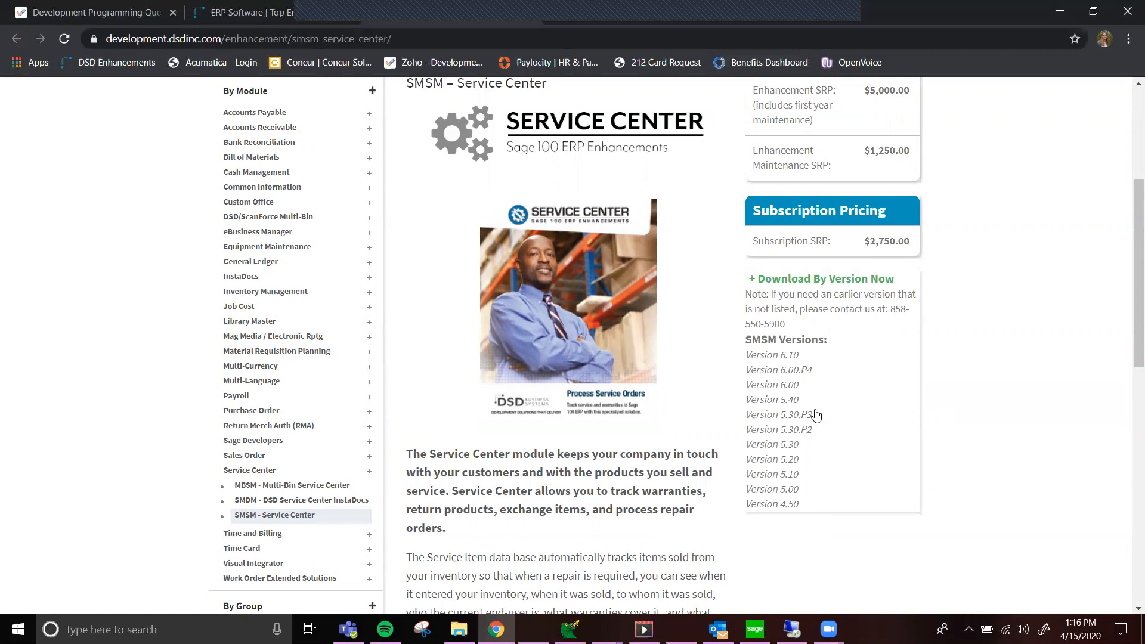
click(790, 357)
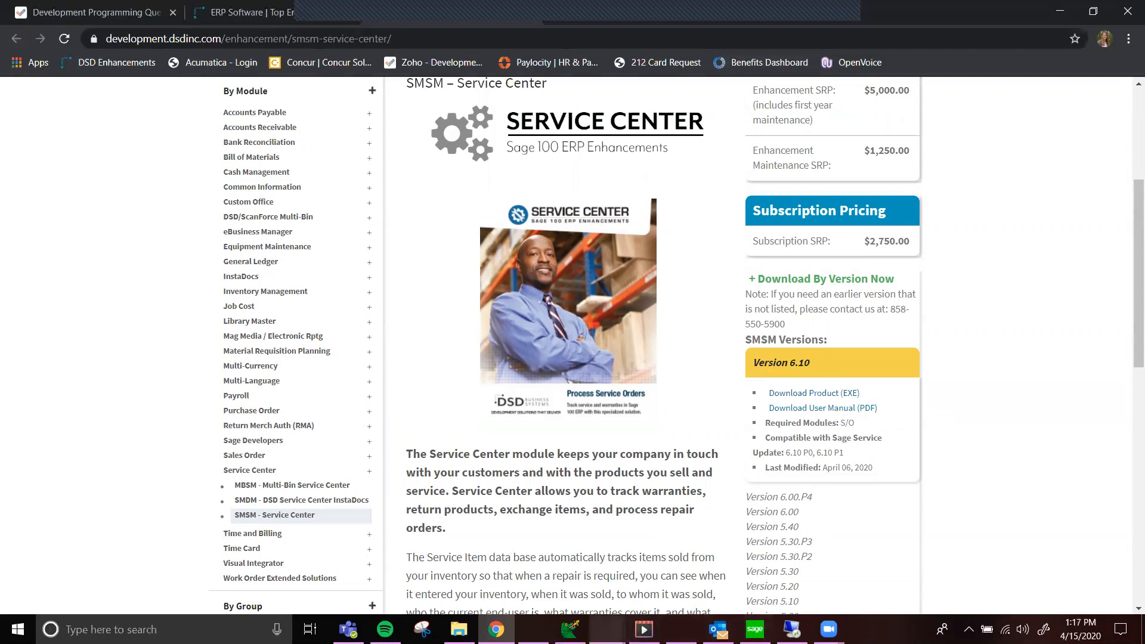
mouse_move(606, 629)
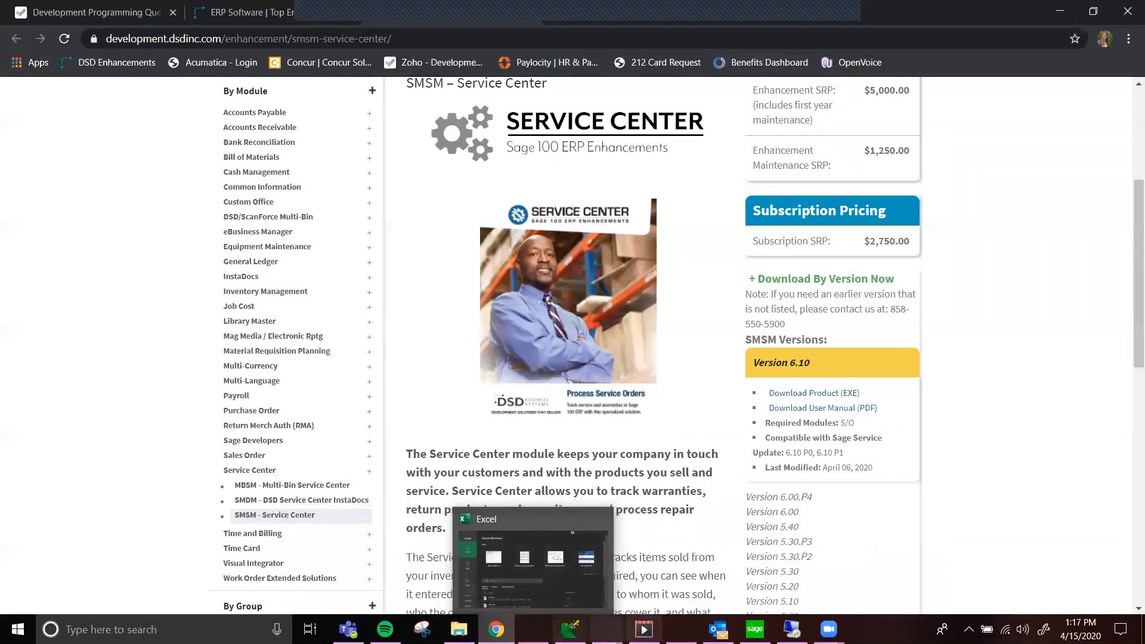